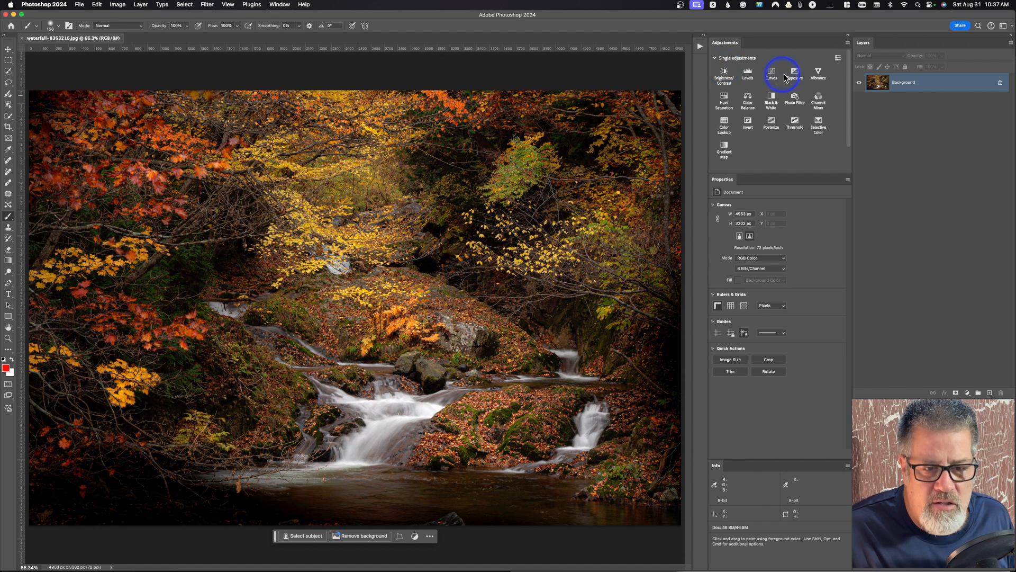
Switch the single adjustments to list view and back to grid view.
left_click(838, 59)
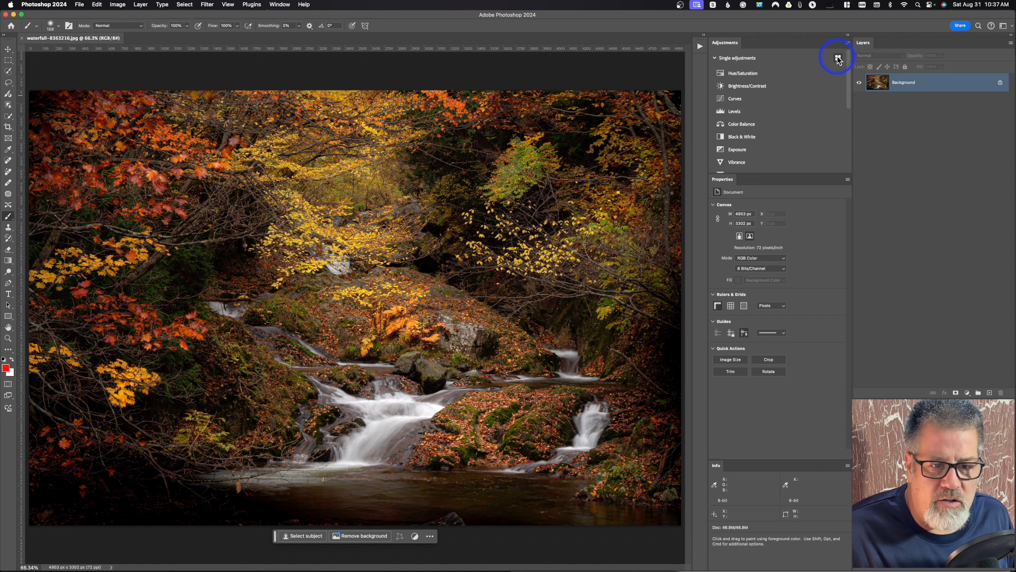
left_click(838, 60)
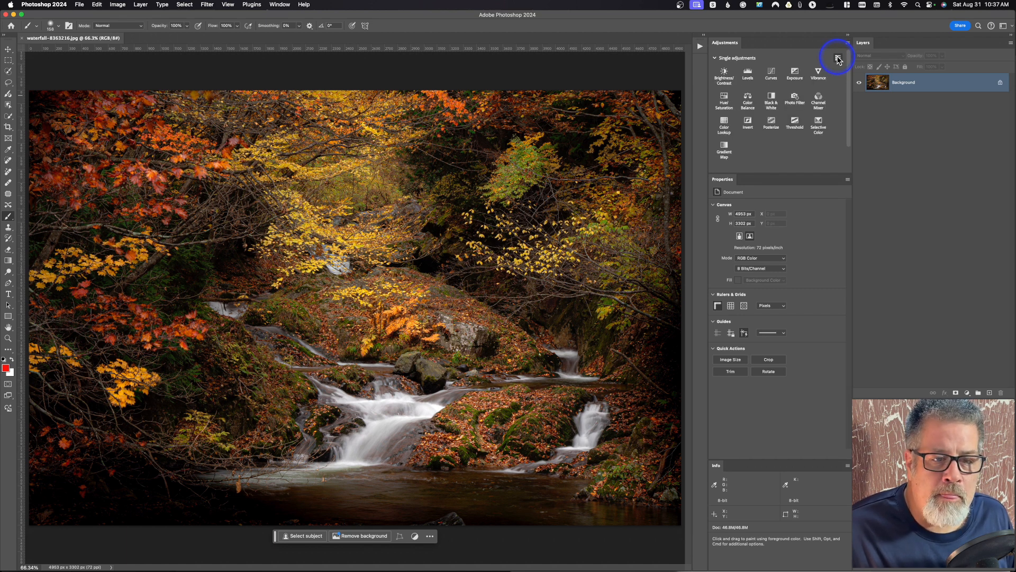
left_click_drag(851, 109, 847, 68)
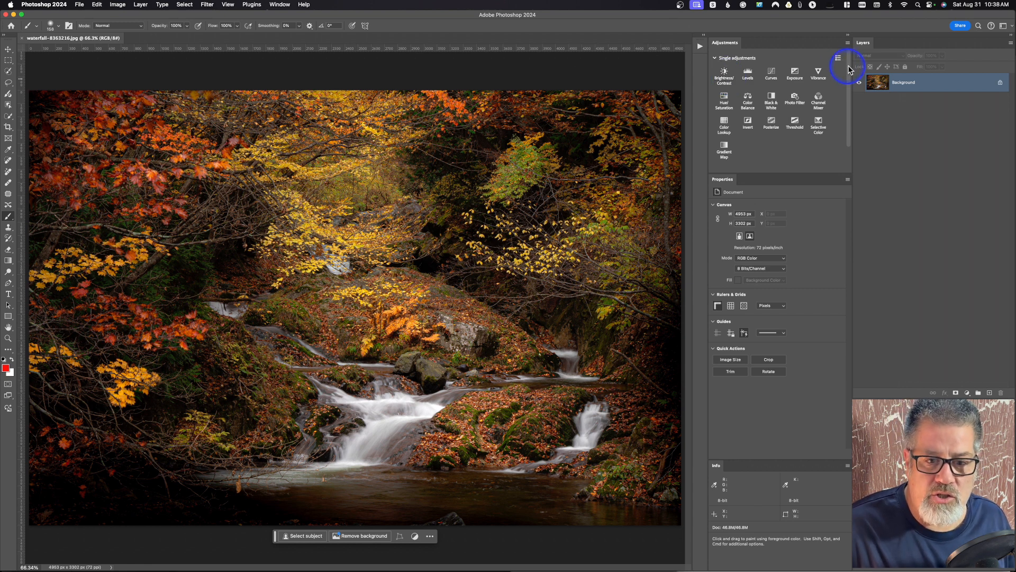
Add a Brightness/Contrast adjustment layer above the Background and leave its mask selected.
left_click(723, 74)
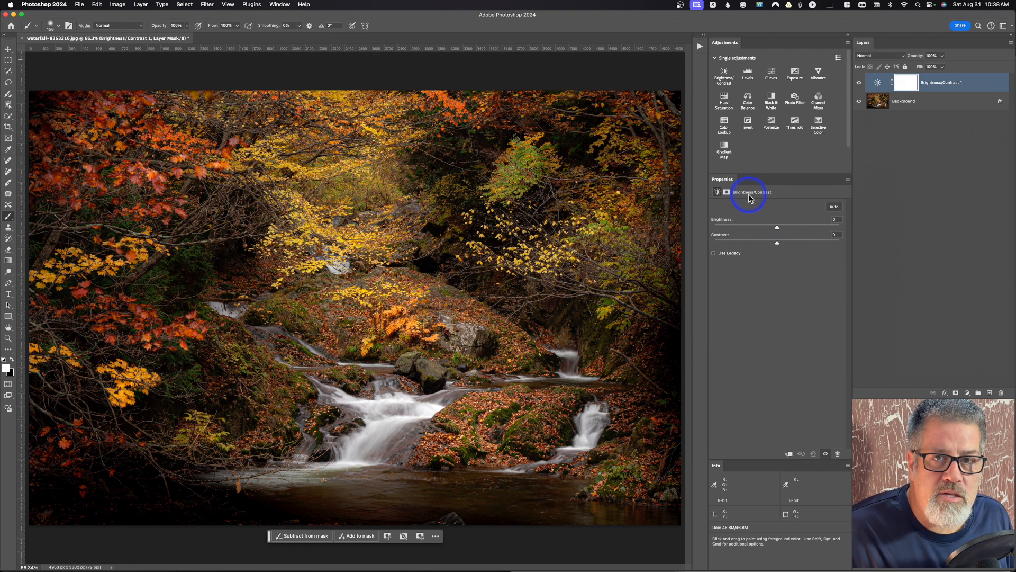
left_click(890, 102)
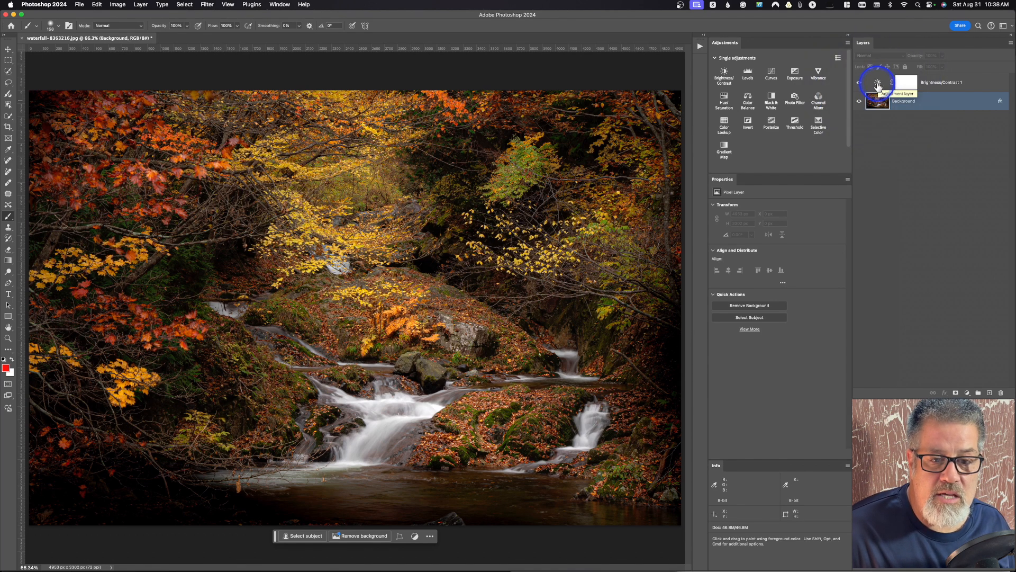
left_click(906, 84)
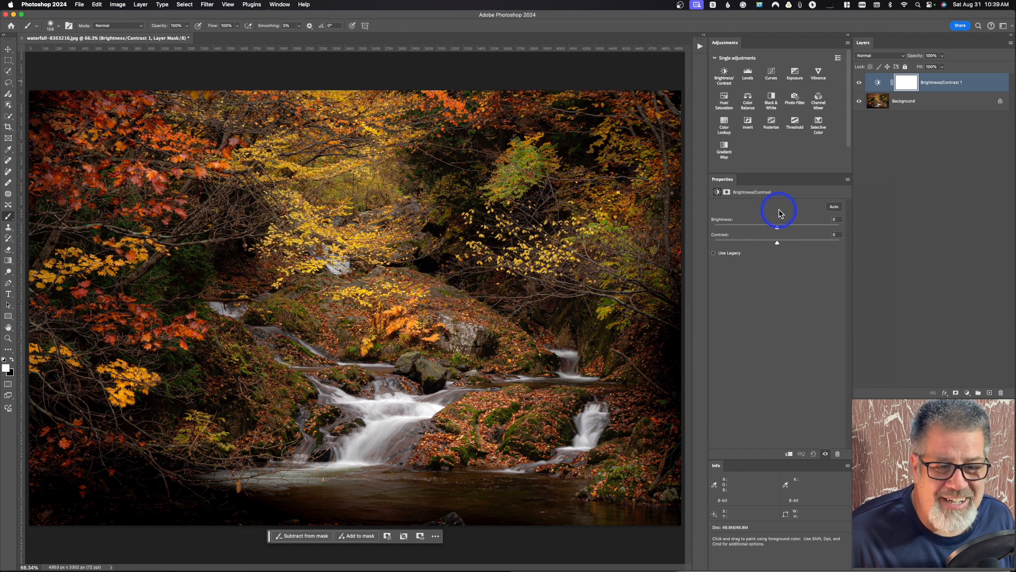
left_click(968, 395)
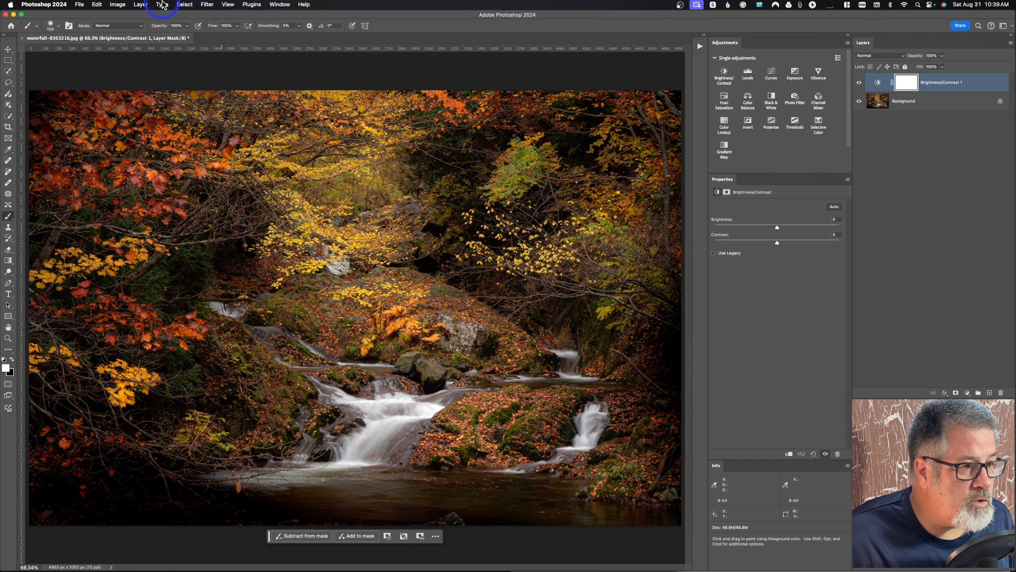
left_click(141, 5)
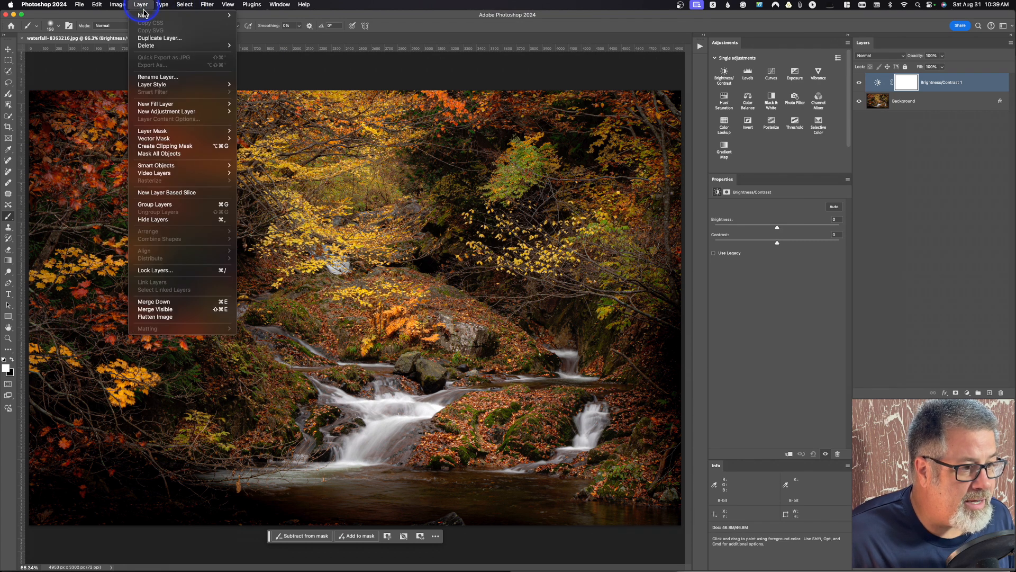
mouse_move(172, 112)
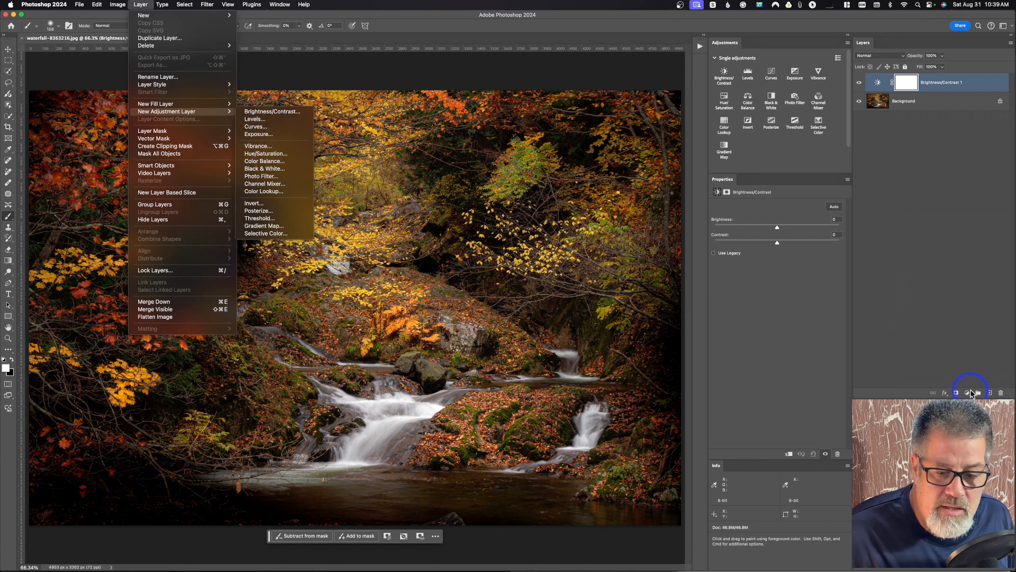
left_click(788, 152)
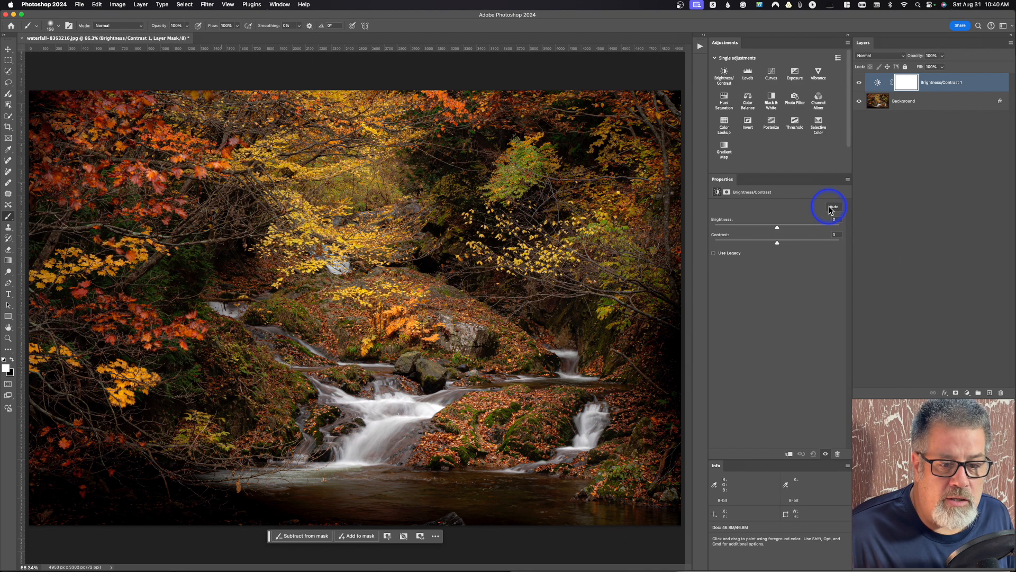
Try the automatic correction and the Use Legacy option on the Brightness/Contrast layer, restoring the defaults after each.
left_click(831, 207)
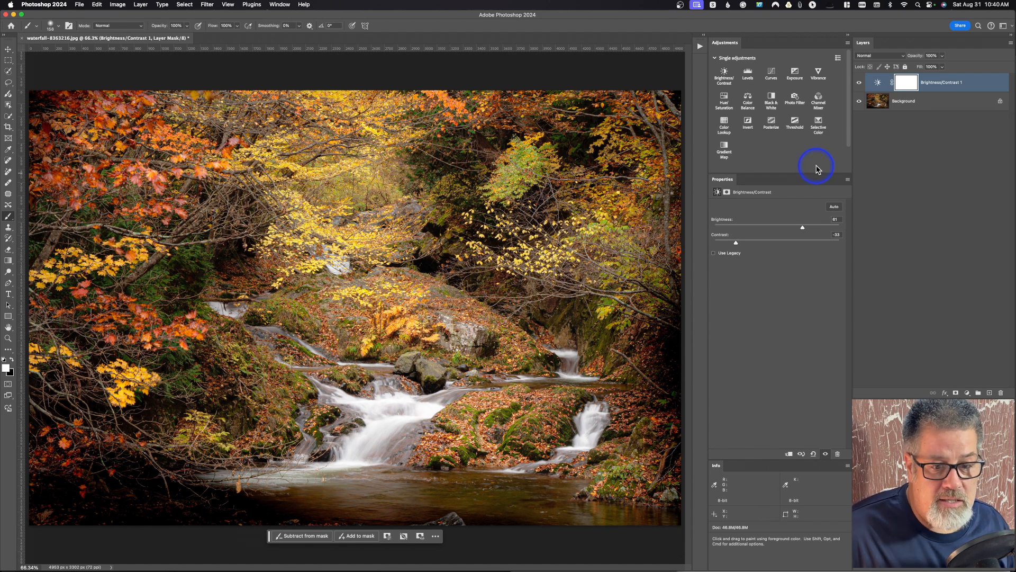
left_click(814, 453)
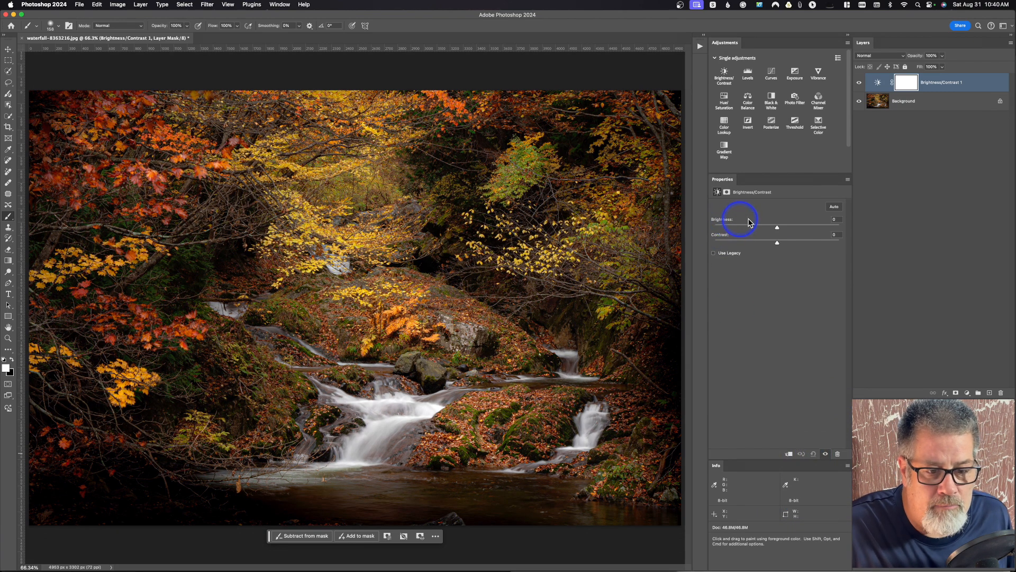
left_click(714, 254)
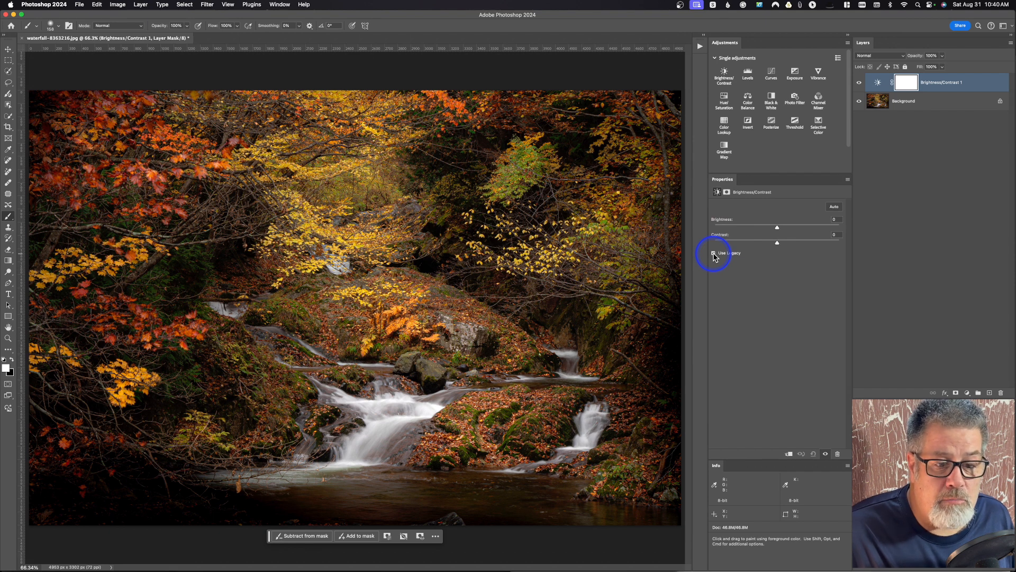
left_click(714, 254)
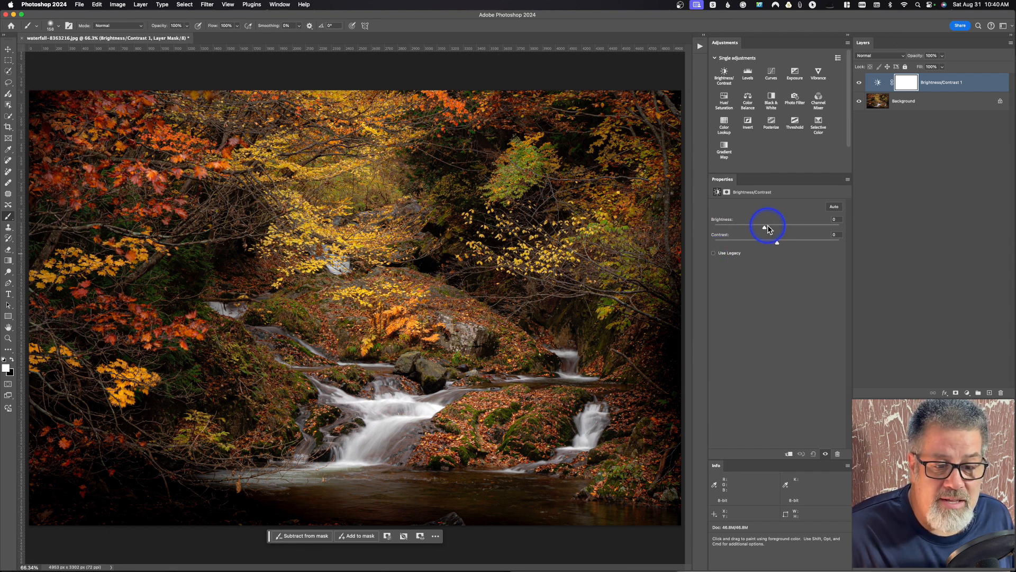
Set Brightness to -10 and Contrast to -17 on the Brightness/Contrast layer, and hide that layer.
left_click_drag(764, 229, 779, 246)
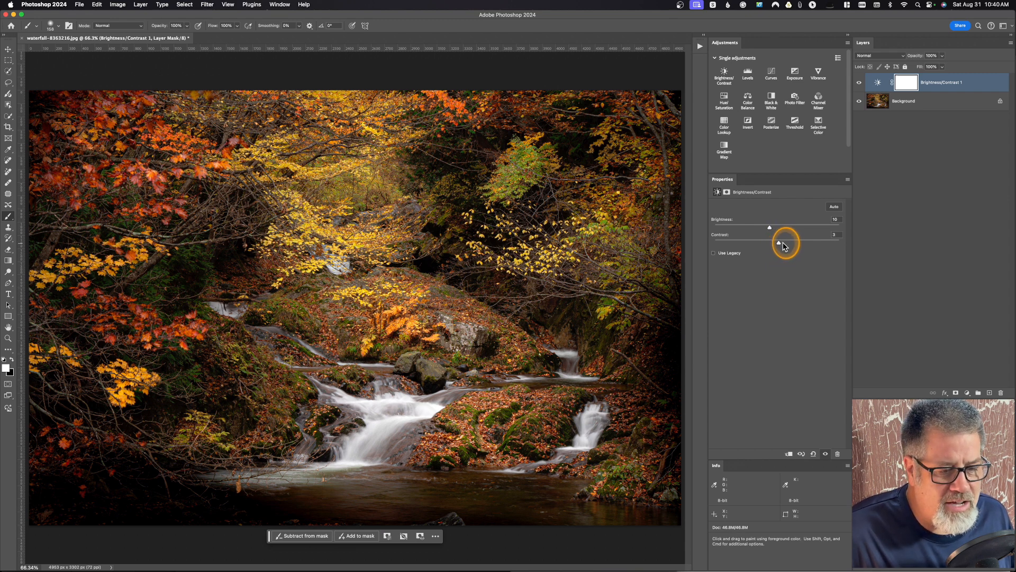
left_click_drag(793, 245, 756, 245)
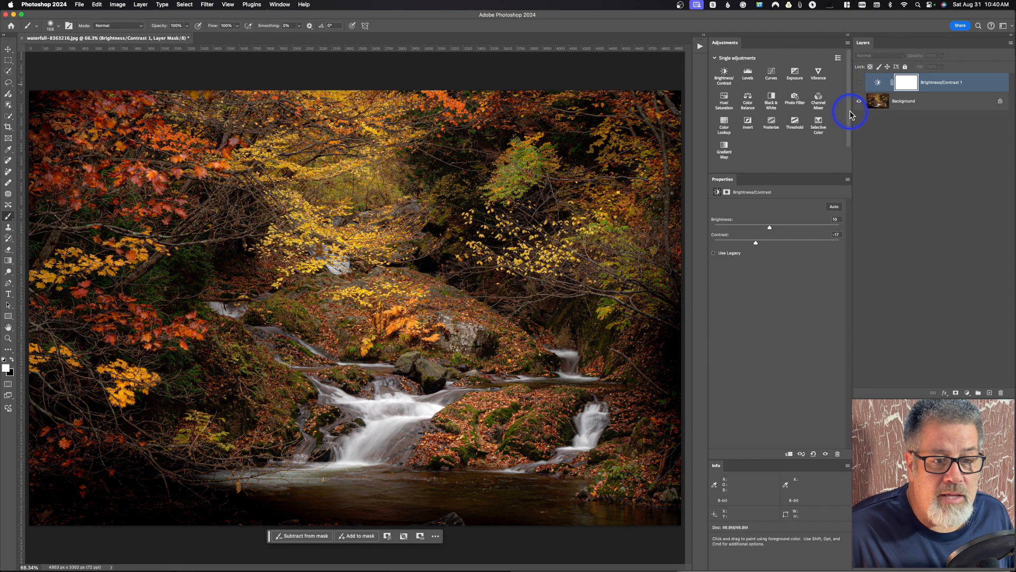
Add a Levels adjustment layer on top and apply the Lighter preset.
left_click(750, 78)
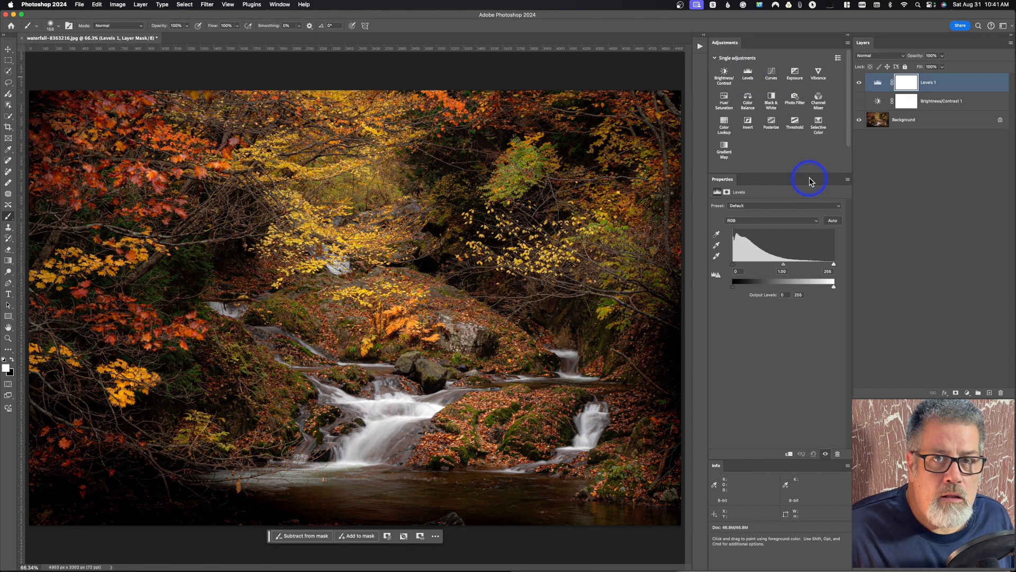
left_click(776, 207)
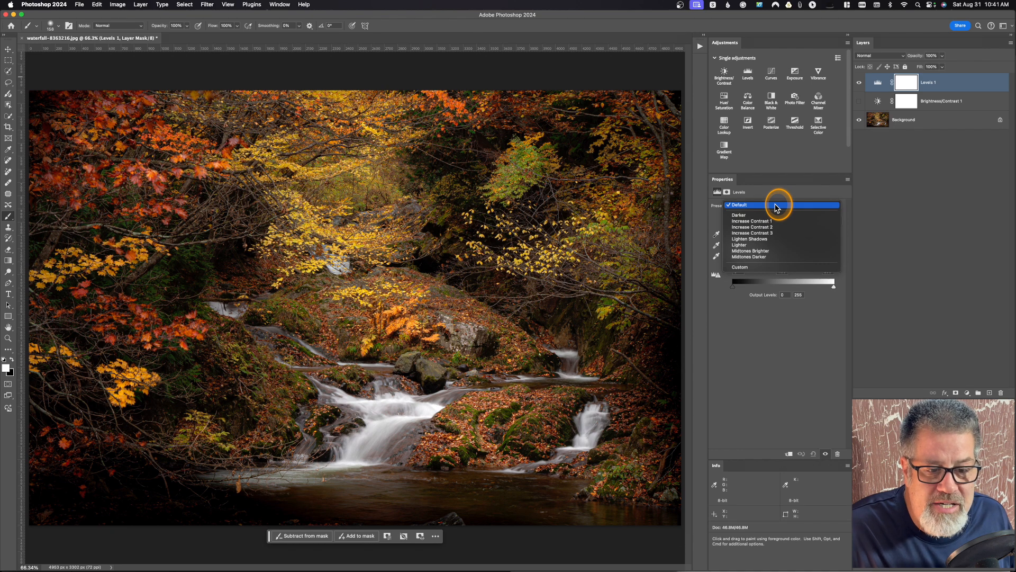
left_click(793, 247)
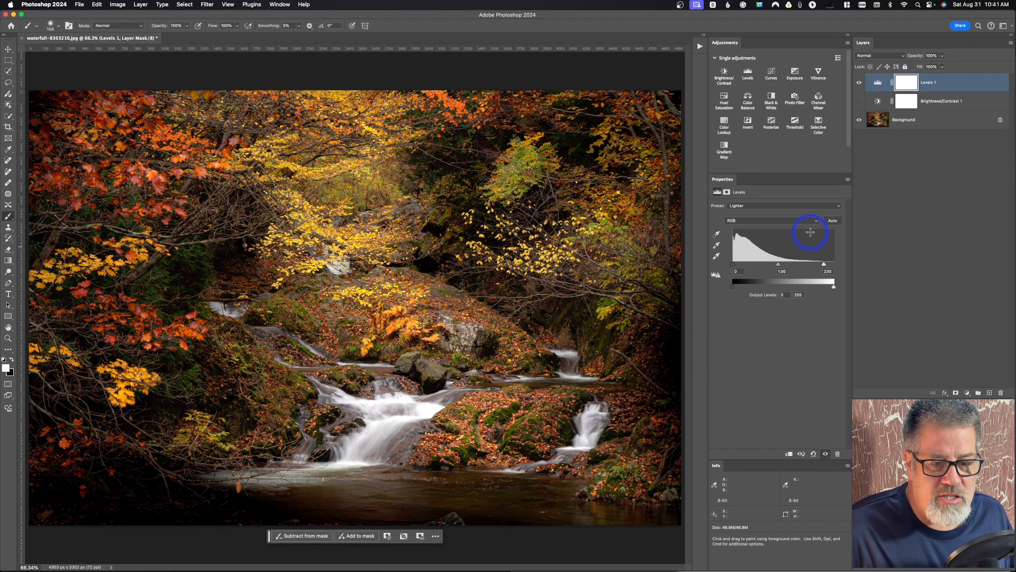
Apply the automatic Levels correction and lower the RGB white input level to 232.
left_click(833, 220)
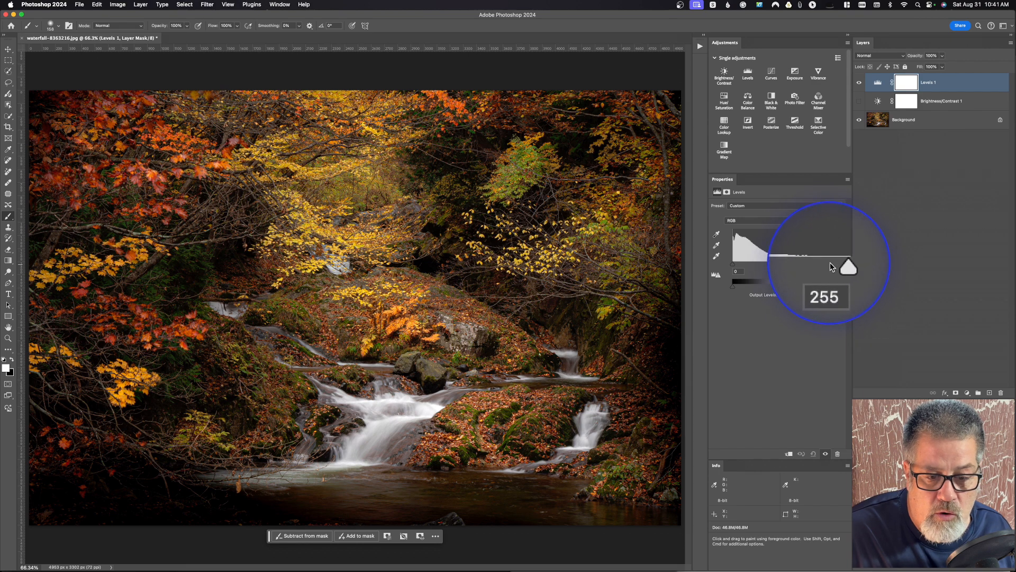
left_click_drag(834, 264, 824, 267)
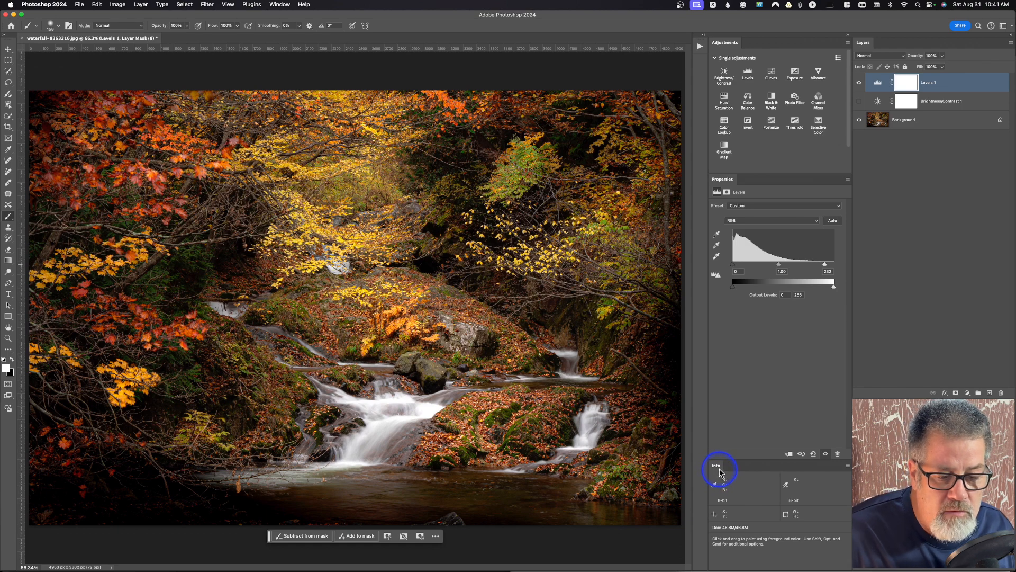
Examine the Info panel and the color mode options of its second readout, keeping Grayscale.
key("ctrl+alt+m")
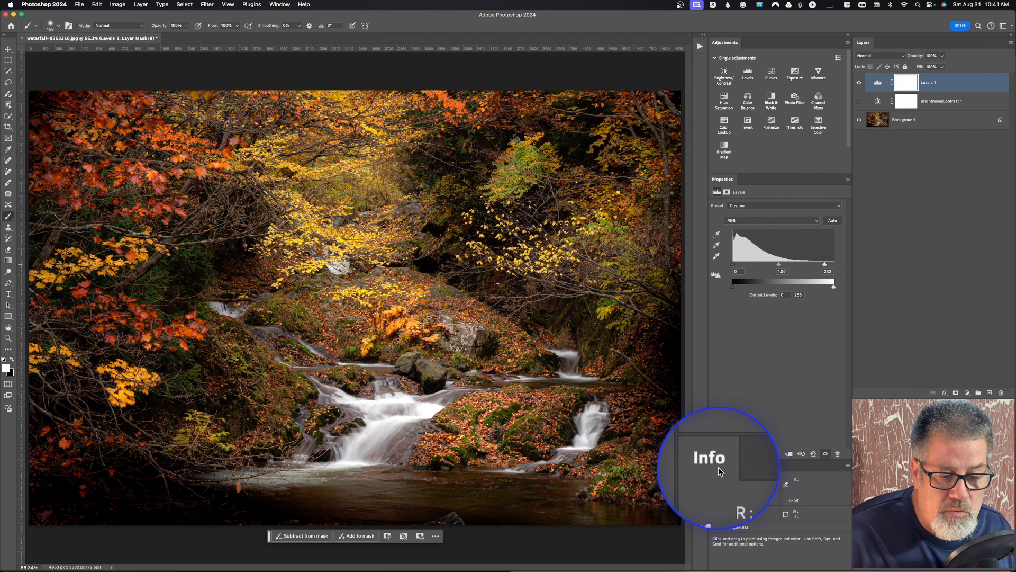
left_click(280, 5)
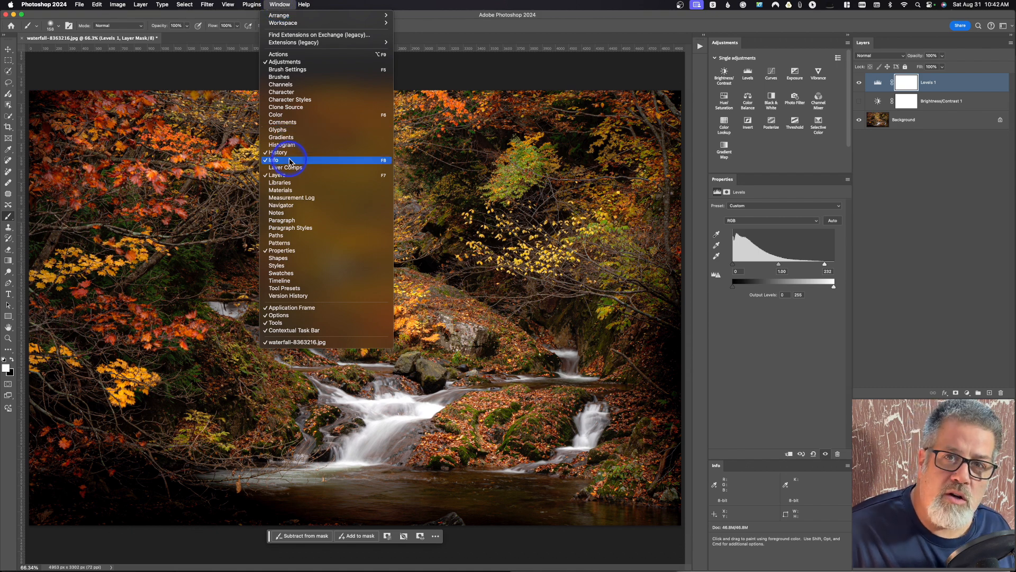
left_click(279, 4)
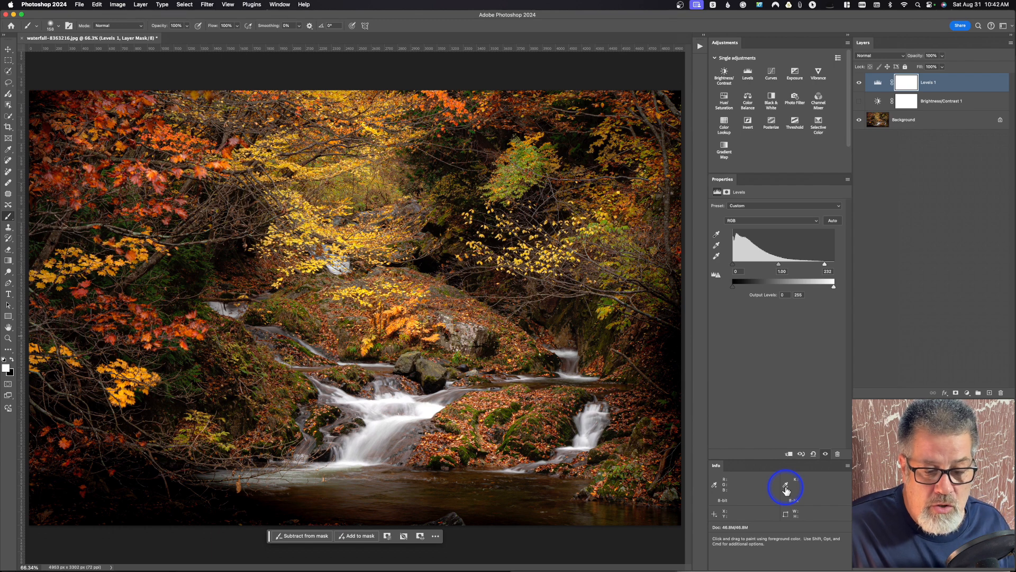
key("ctrl+alt+m")
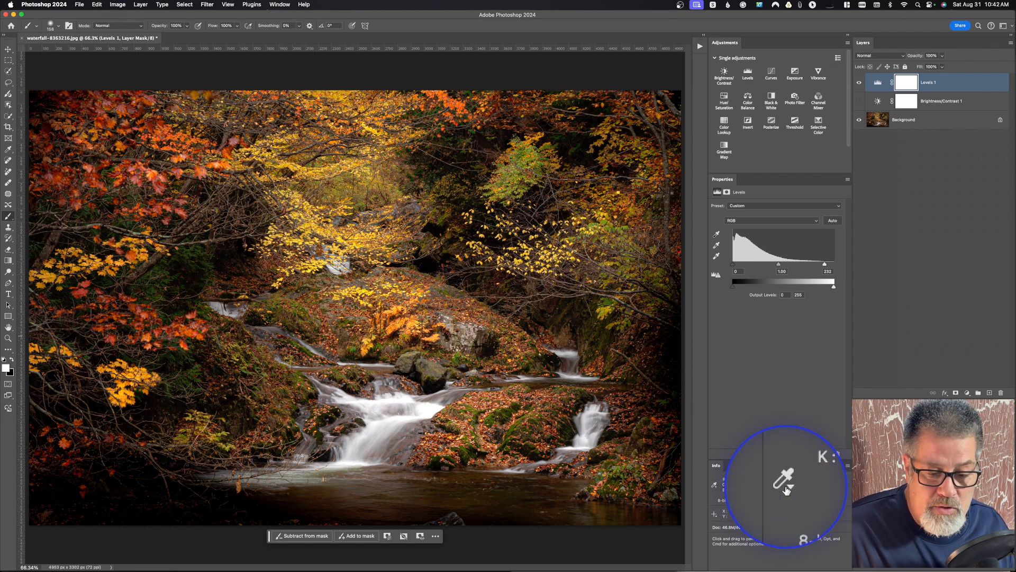
left_click(785, 485)
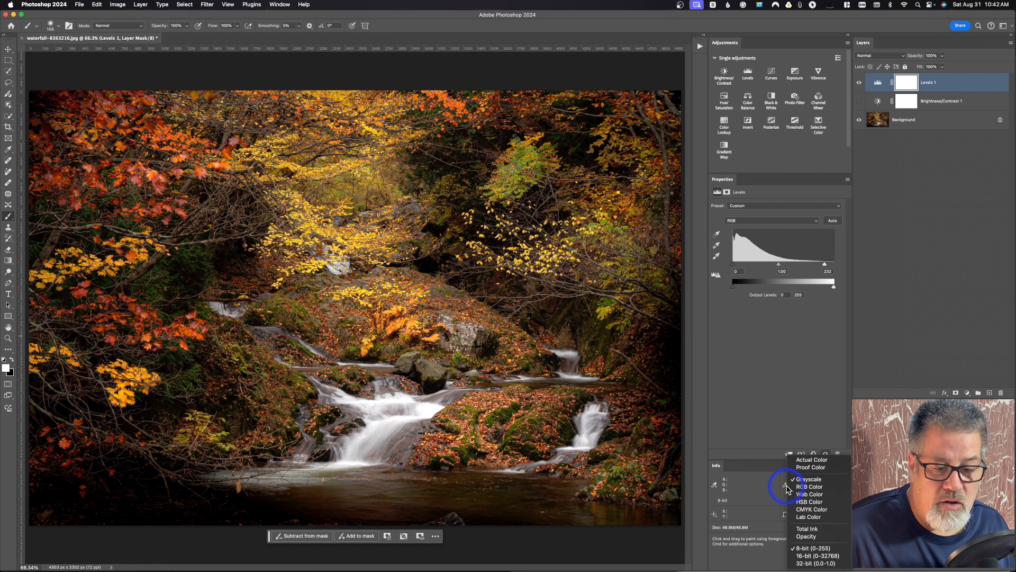
left_click(764, 481)
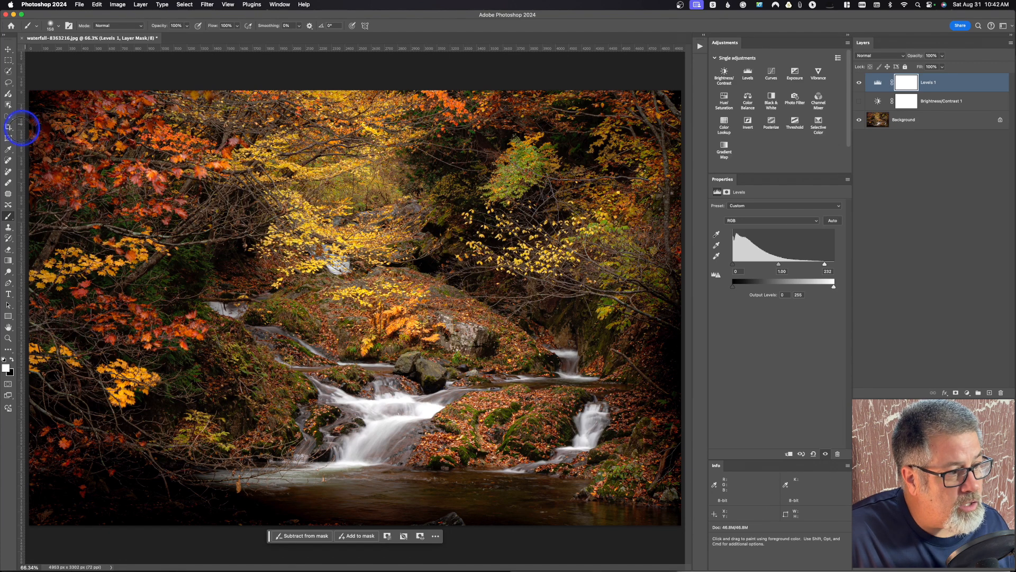
Read the waterfall's color values with the Lasso tool active, and raise the Levels white input to about 252.
left_click(8, 82)
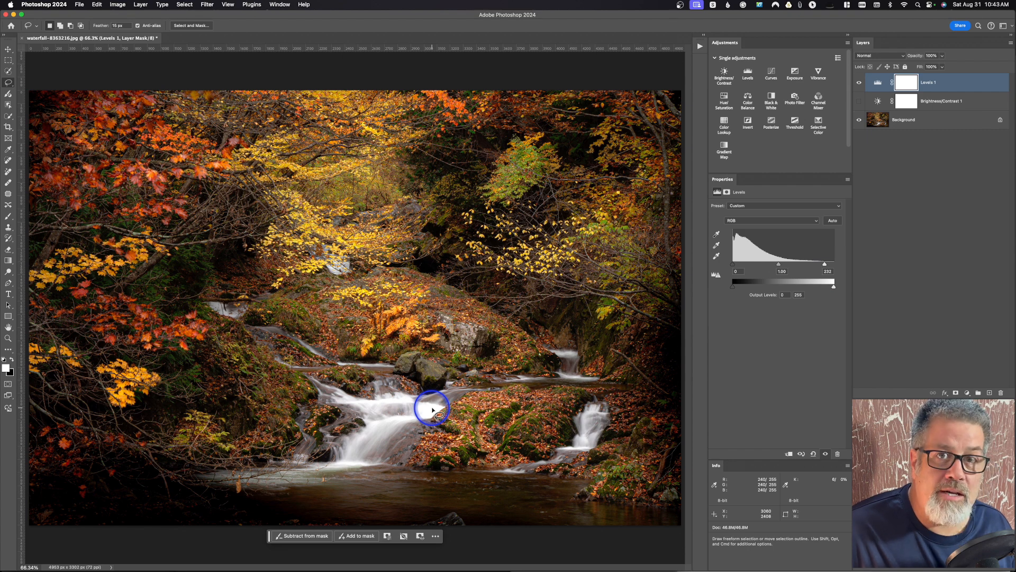
left_click_drag(824, 267, 831, 265)
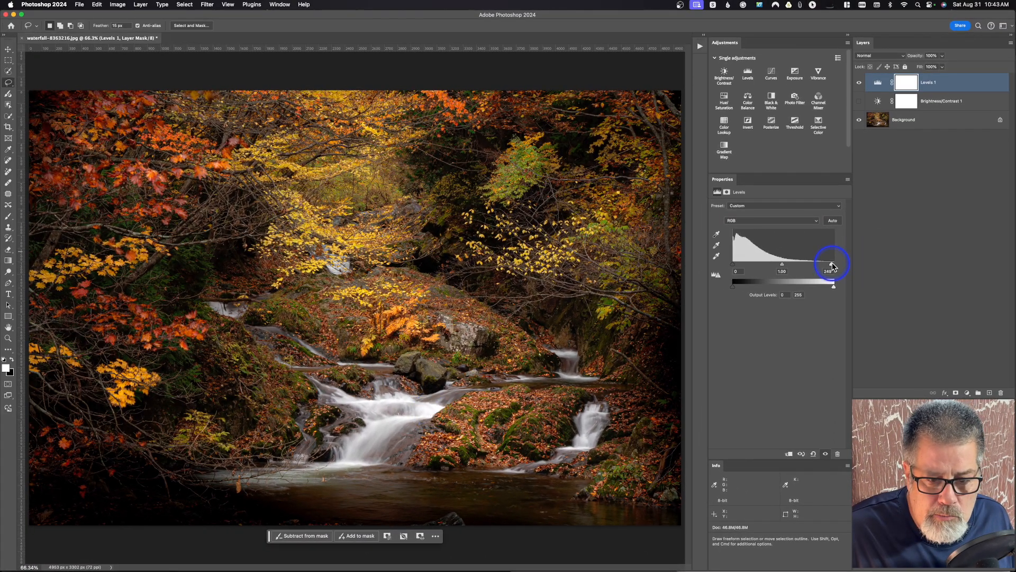
left_click_drag(832, 266, 833, 266)
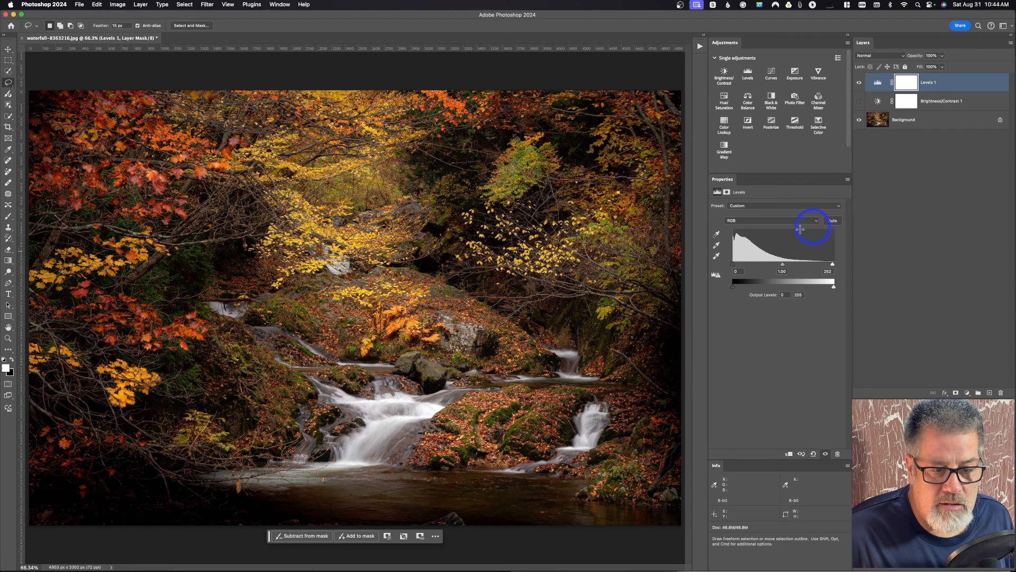
Define the Levels white point by sampling the bright white water of the central waterfall.
left_click(717, 257)
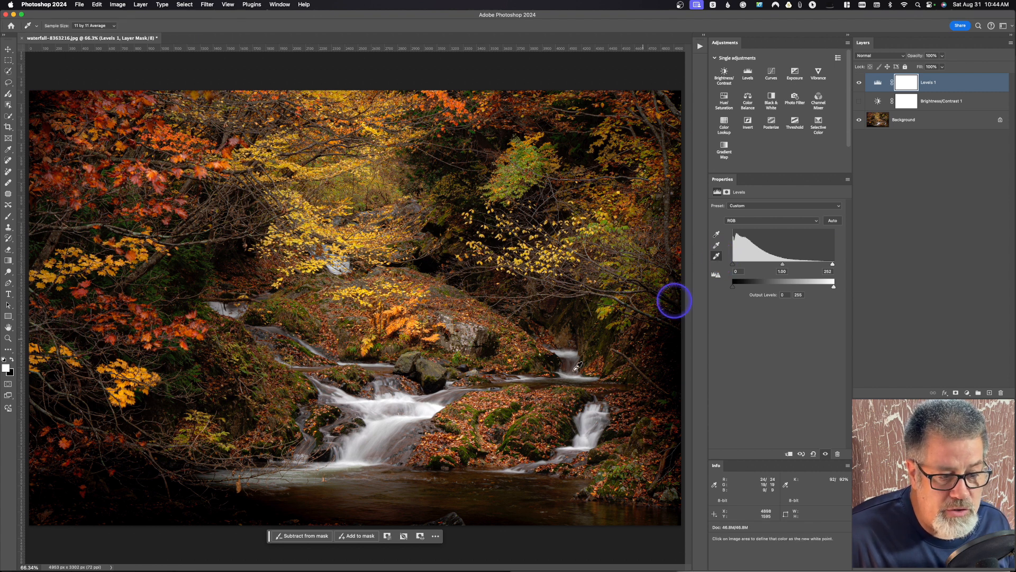
left_click(441, 405)
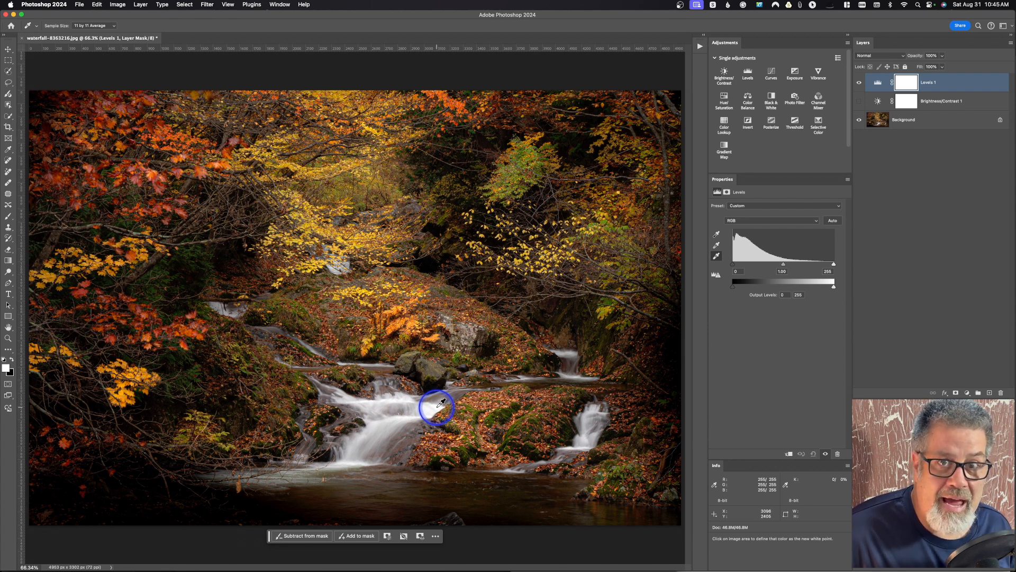
left_click(402, 420)
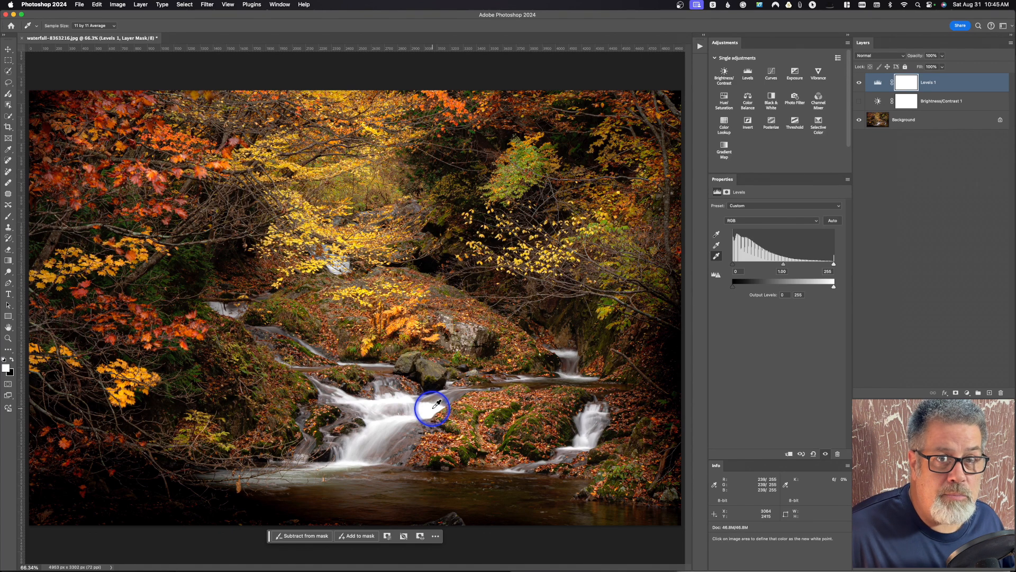
Define the Levels gray point by sampling the yellow leaves above the waterfall.
left_click(717, 246)
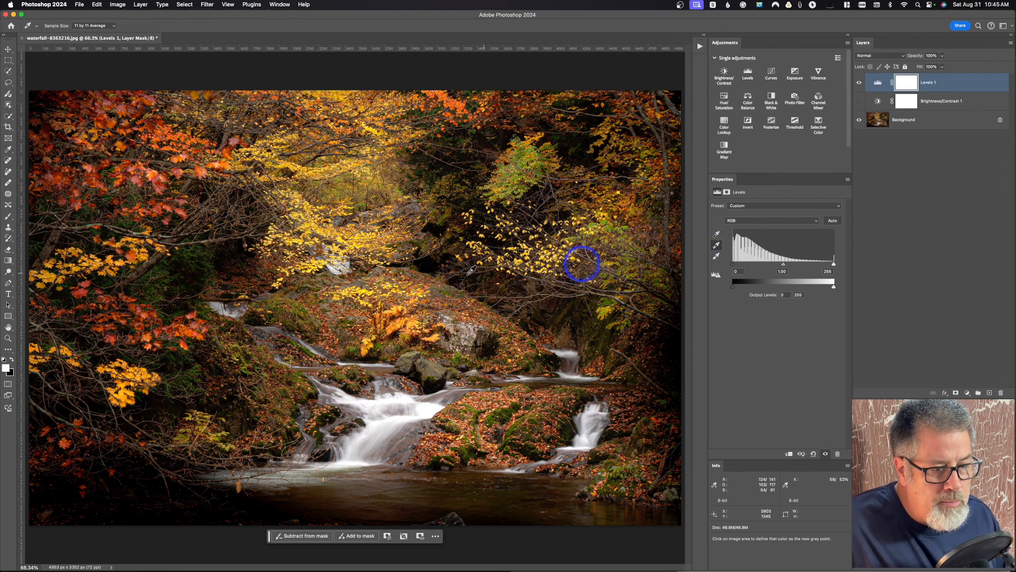
left_click(352, 242)
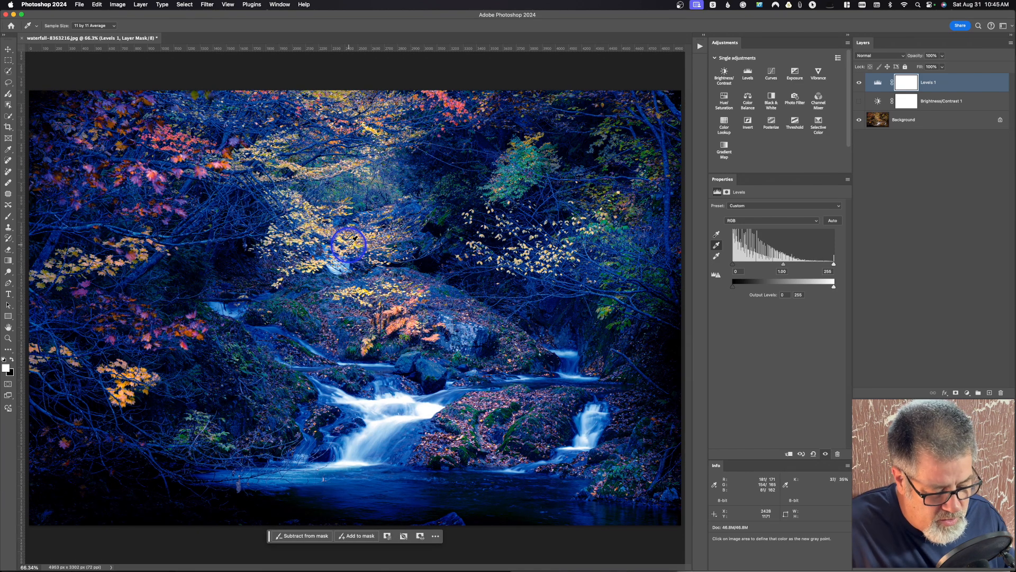
Try another Levels gray point in the foliage above the waterfall and discard the resulting color shift.
left_click(373, 218)
left_click(858, 102)
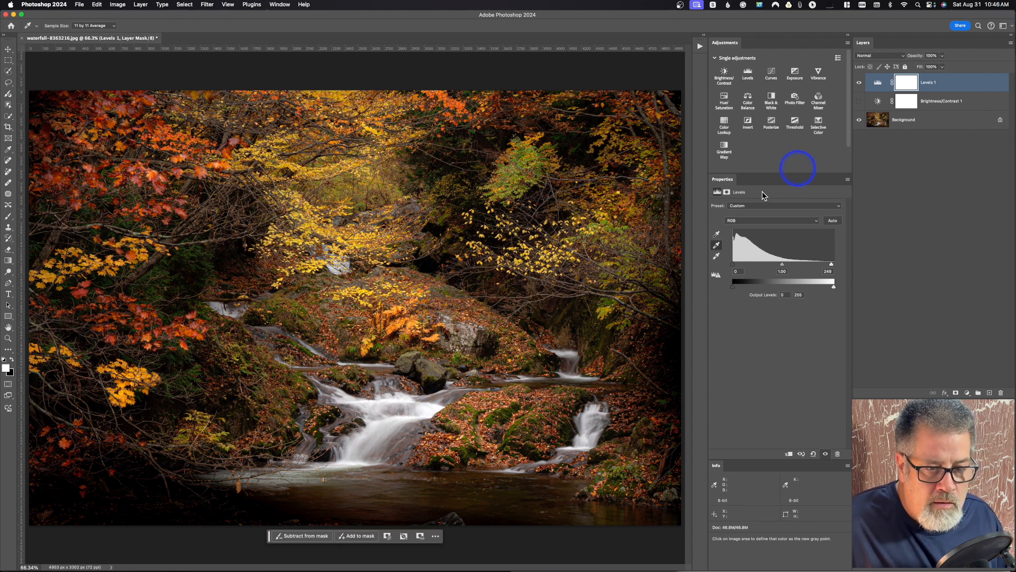
Define the Levels black point by sampling the dark rock above the waterfall and the deep shadow in the photo's lower-left corner.
left_click(716, 235)
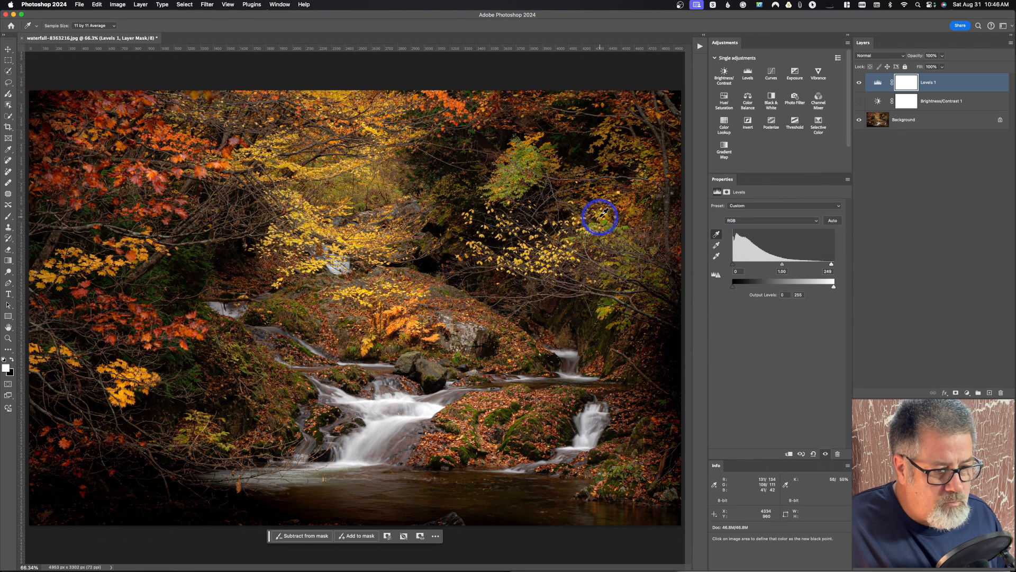
left_click(433, 265)
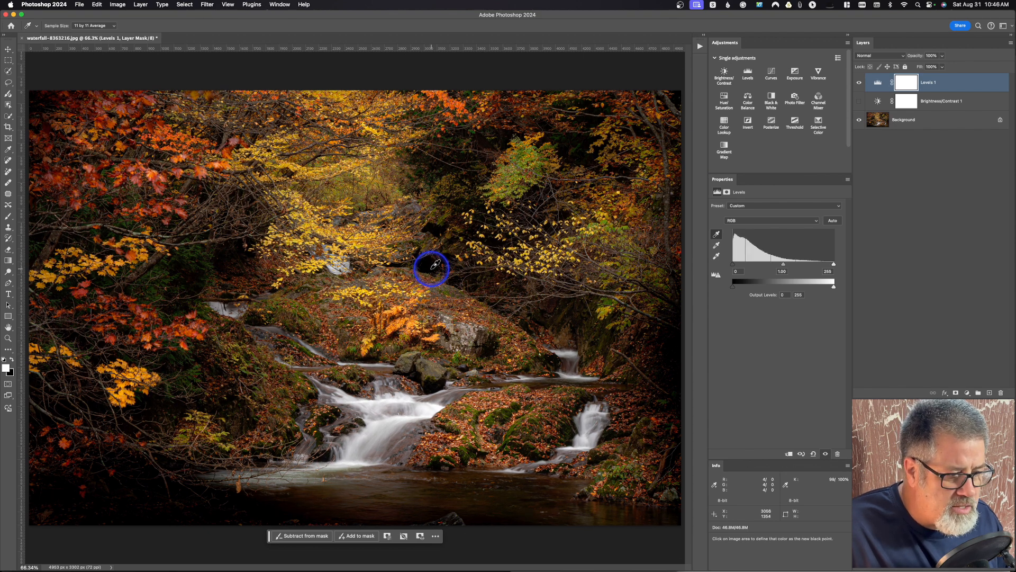
mouse_move(1, 570)
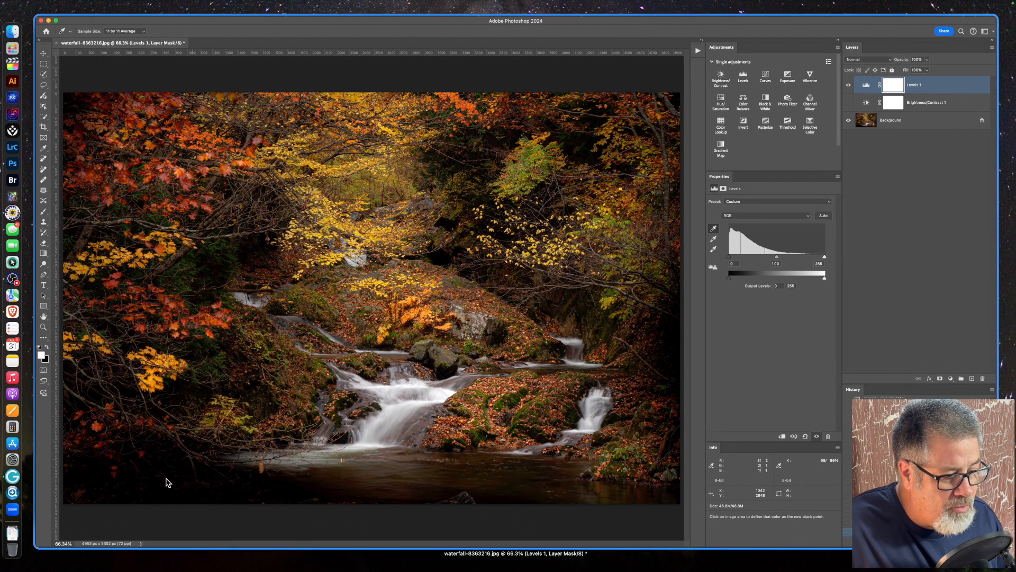
left_click(166, 481)
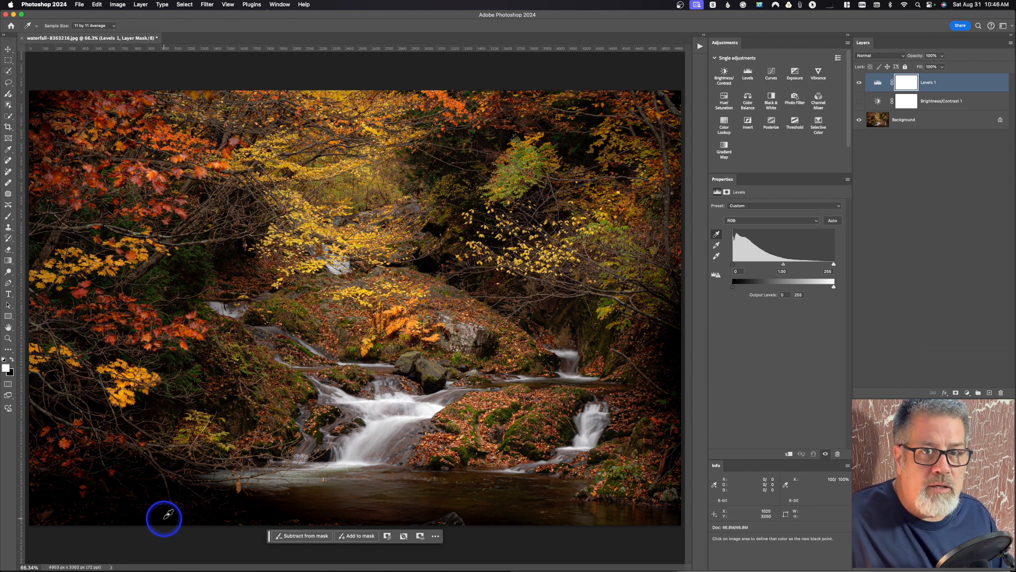
Raise the Levels output black value to about 8 and set the midtone input to 1.09.
left_click_drag(733, 286, 737, 291)
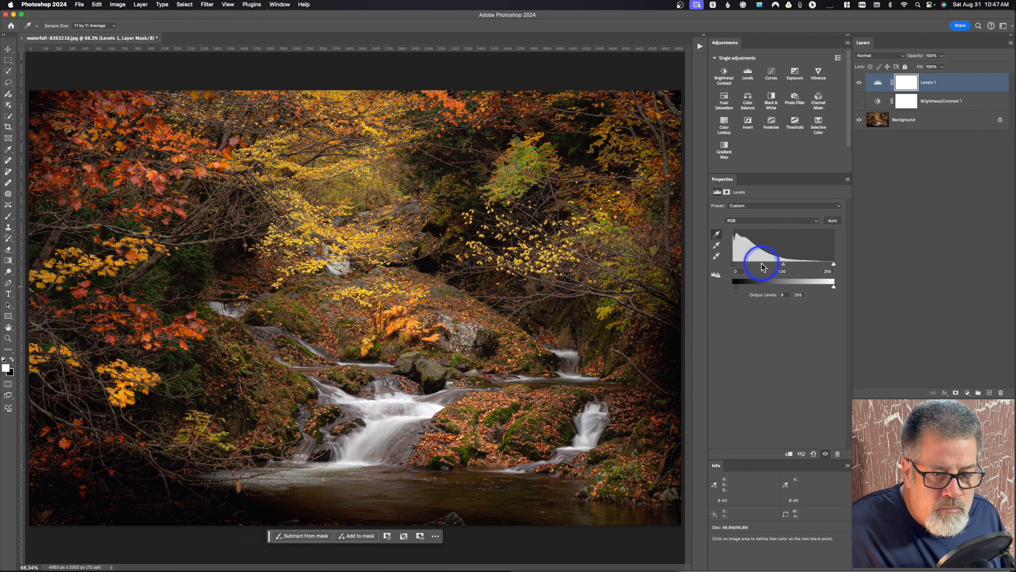
left_click_drag(781, 266, 780, 266)
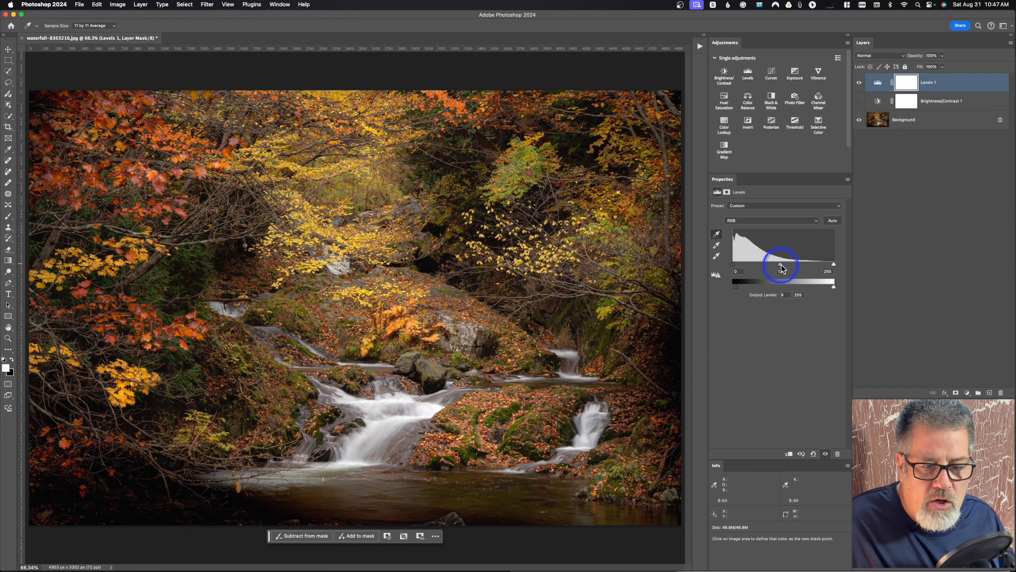
key("ctrl+alt+m")
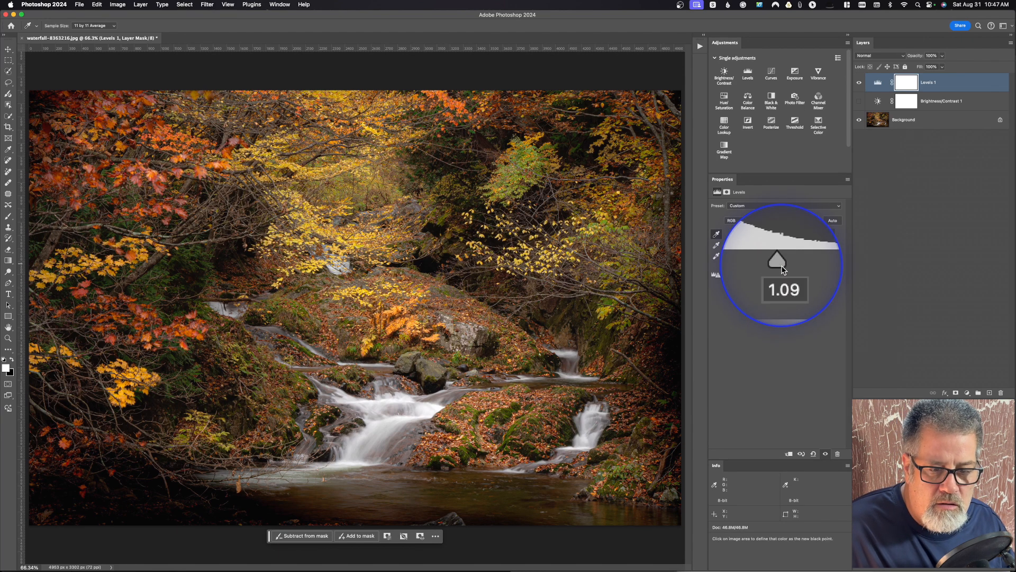
key("ctrl+alt+m")
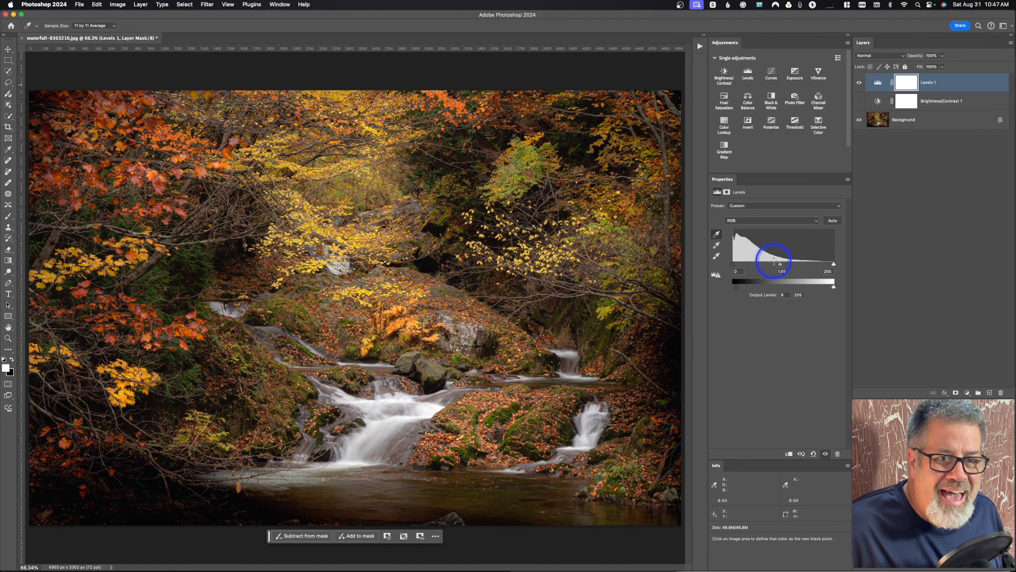
Hide the Levels 1 layer and add a Curves adjustment layer.
left_click(859, 82)
left_click(771, 74)
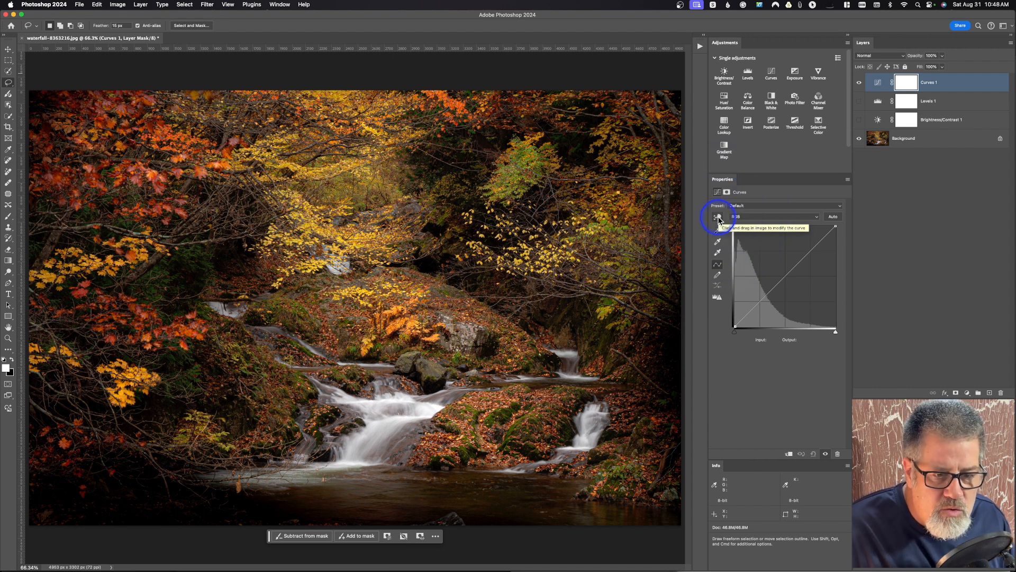
With on-image curve adjustment, lift the shadows above the waterfall to output 71 and lower them again to output 2.
left_click(718, 217)
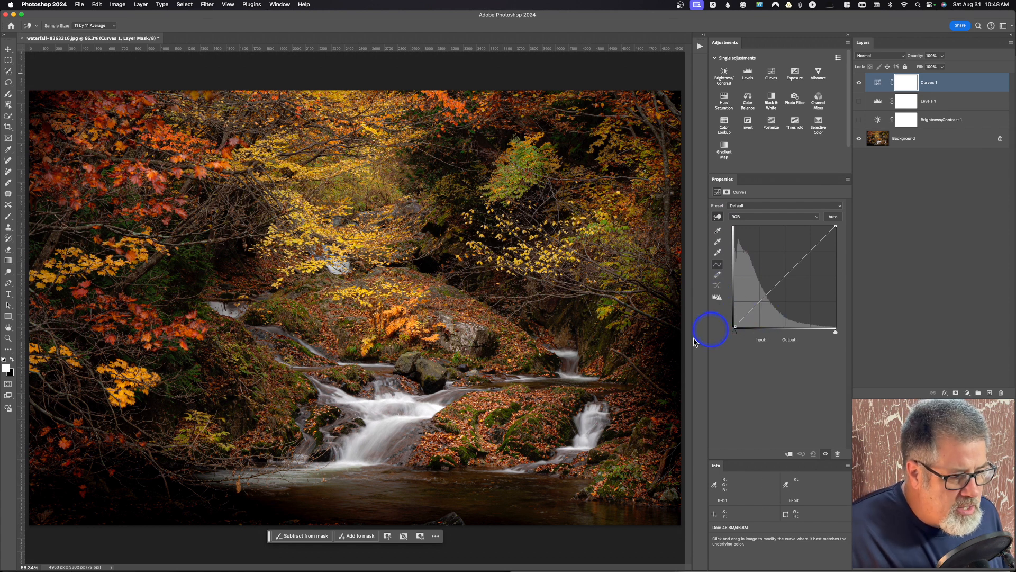
left_click(440, 228)
left_click_drag(439, 228, 438, 200)
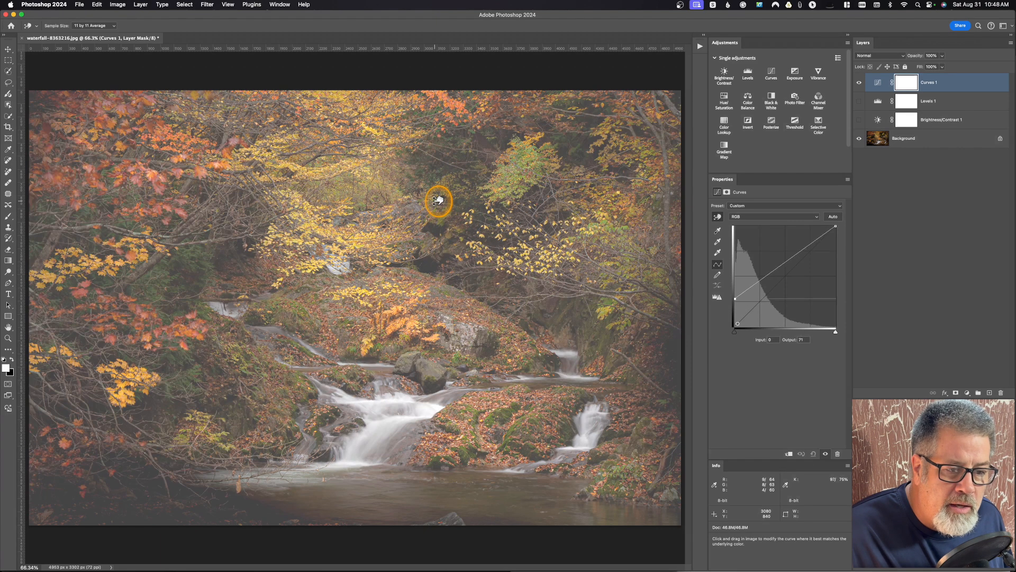
left_click_drag(438, 200, 436, 228)
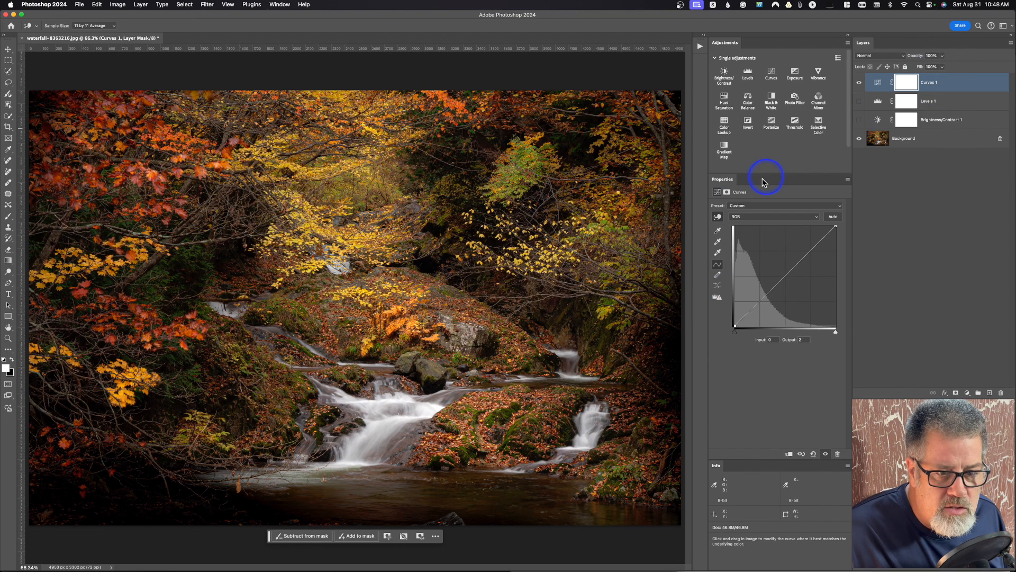
Try on-image curve adjustments on the bright water and the dark rocks above it, and reset the Curves adjustment.
left_click(430, 409)
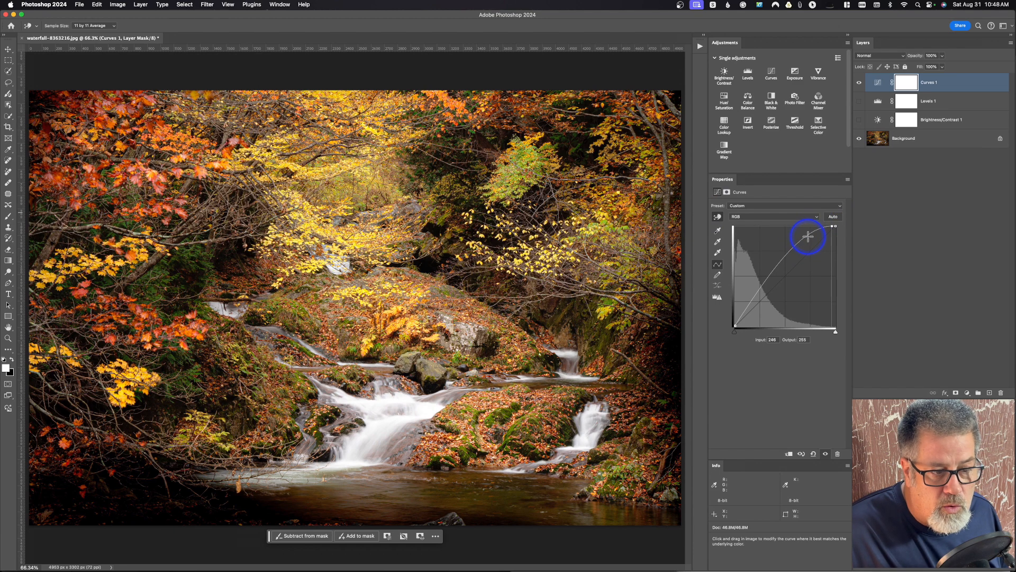
key("super+z")
left_click_drag(430, 266, 434, 254)
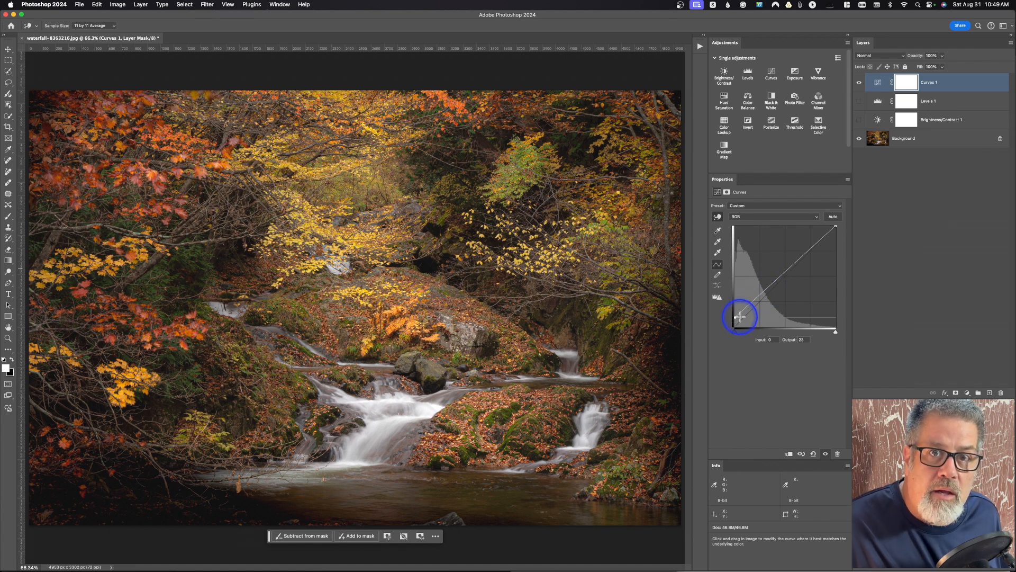
left_click(716, 213)
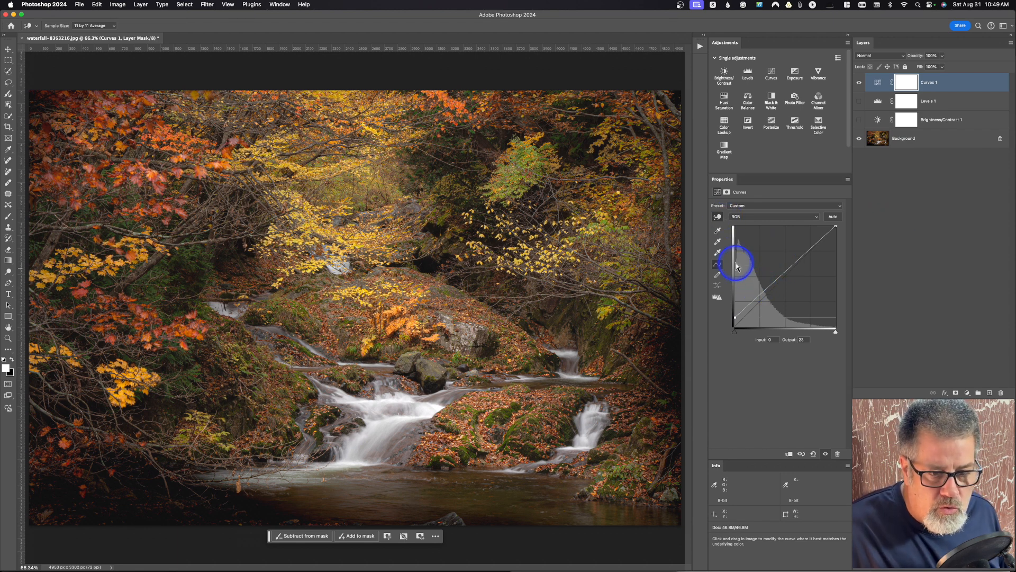
left_click(814, 455)
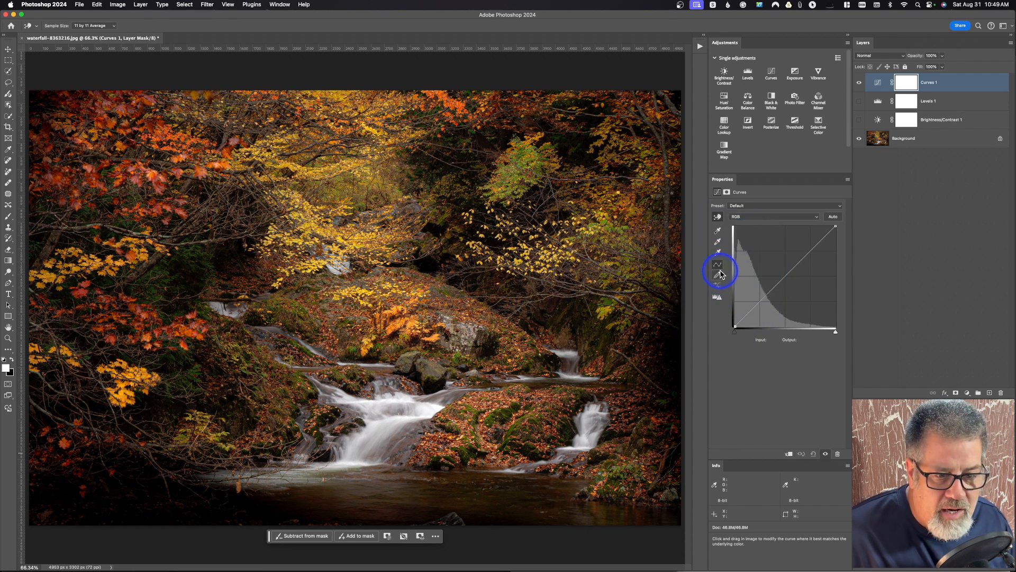
Calculate a more accurate histogram for the Curves adjustment.
left_click(719, 299)
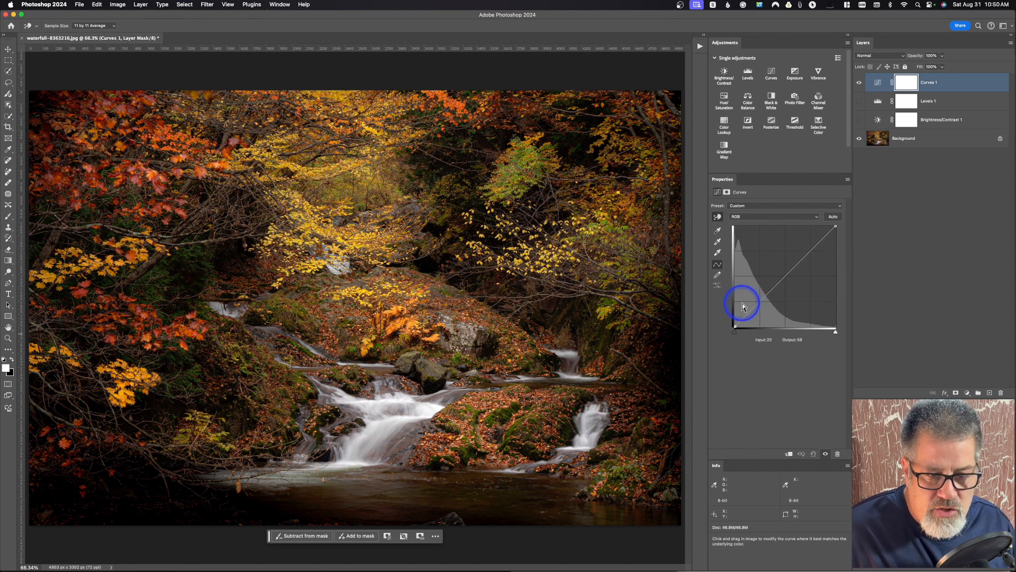
key("ctrl+alt+m")
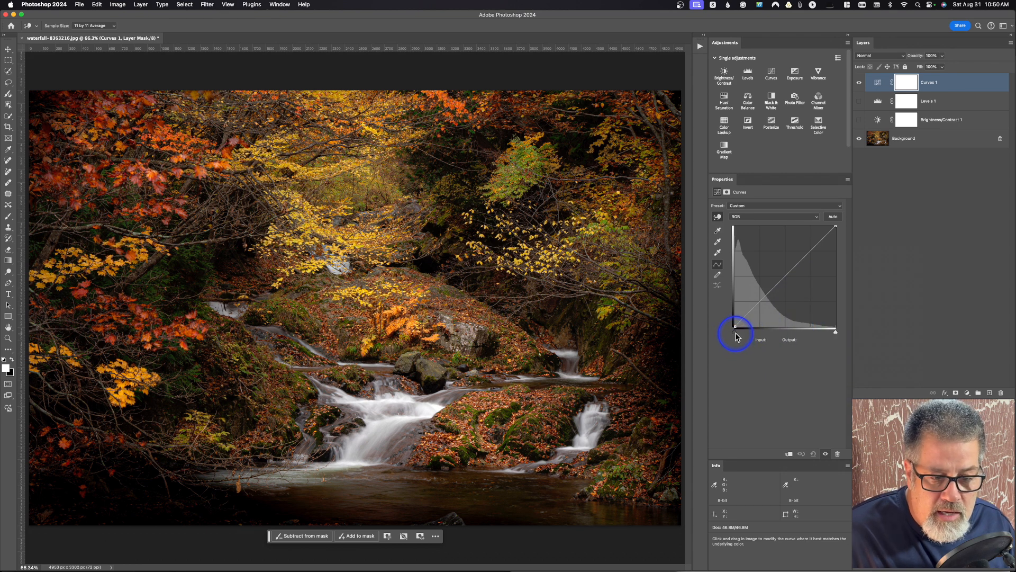
key("ctrl+alt+m")
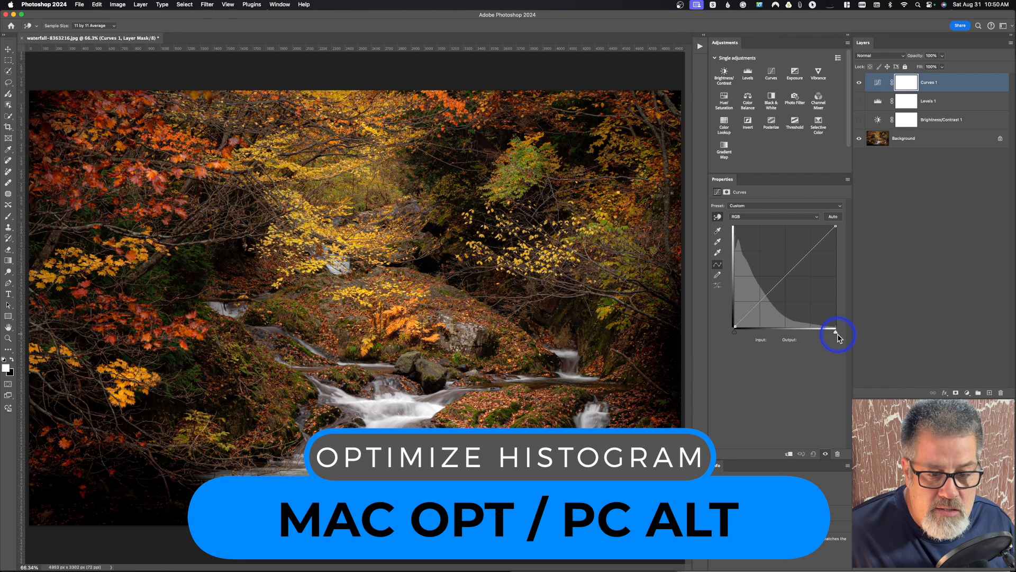
Preview highlight and shadow clipping at the curve's white and black input points, leaving them at 255 and 0.
left_click_drag(836, 334, 837, 335, "alt")
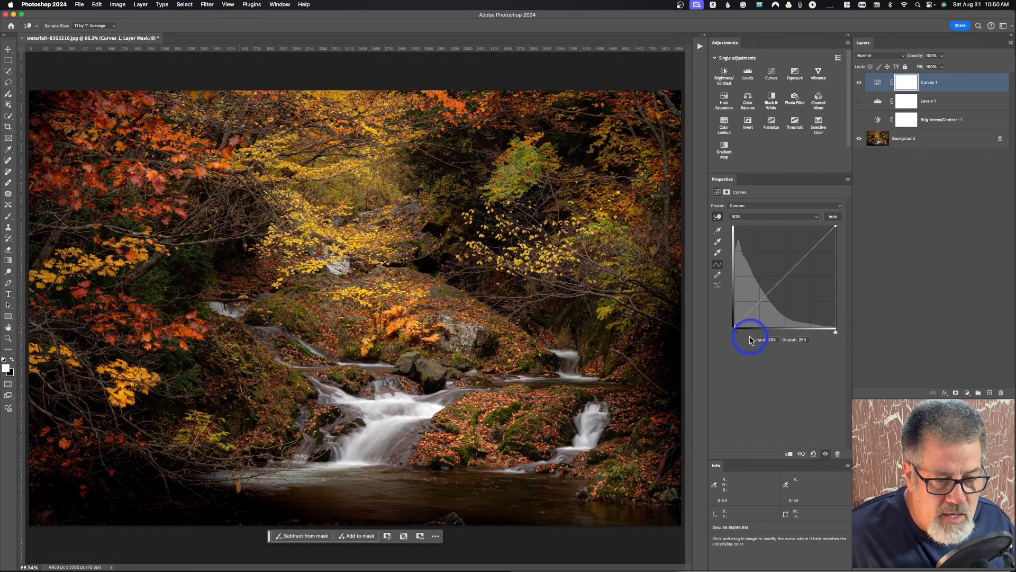
left_click_drag(735, 334, 734, 336, "alt")
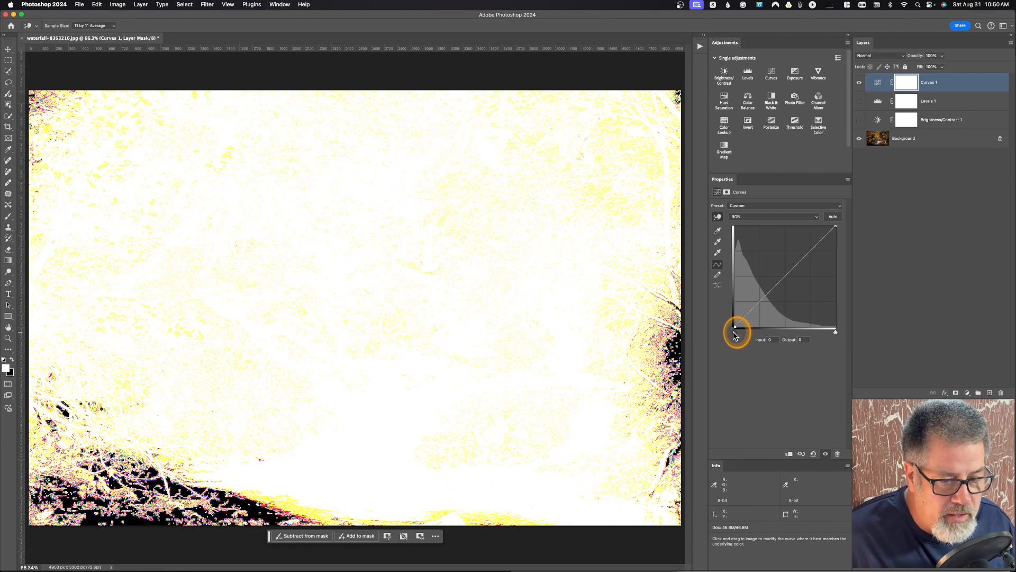
left_click_drag(734, 336, 734, 334, "alt")
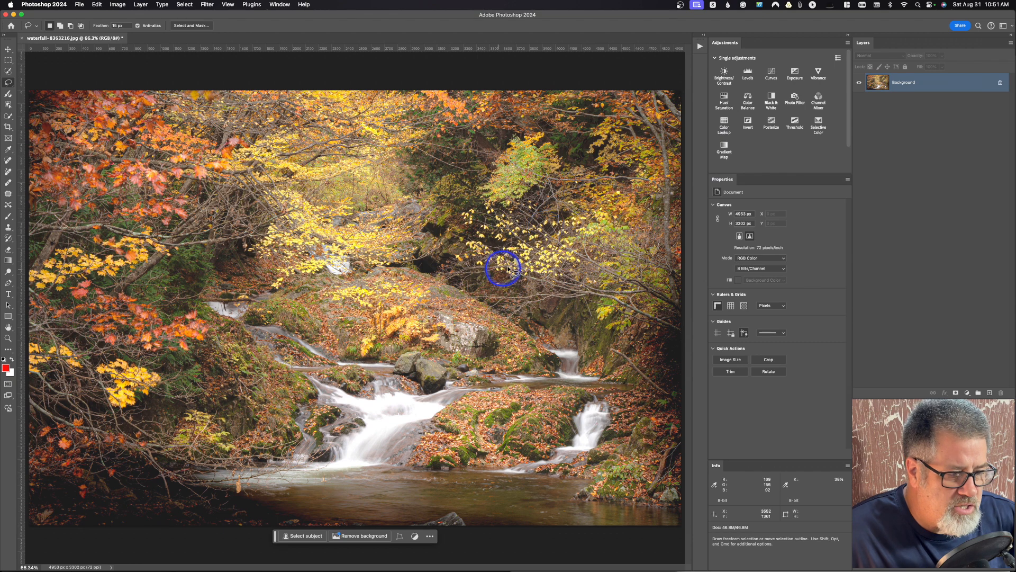
Add a Curves adjustment layer to the lightened waterfall photo and set its black input to 3 using the clipping preview.
left_click(770, 74)
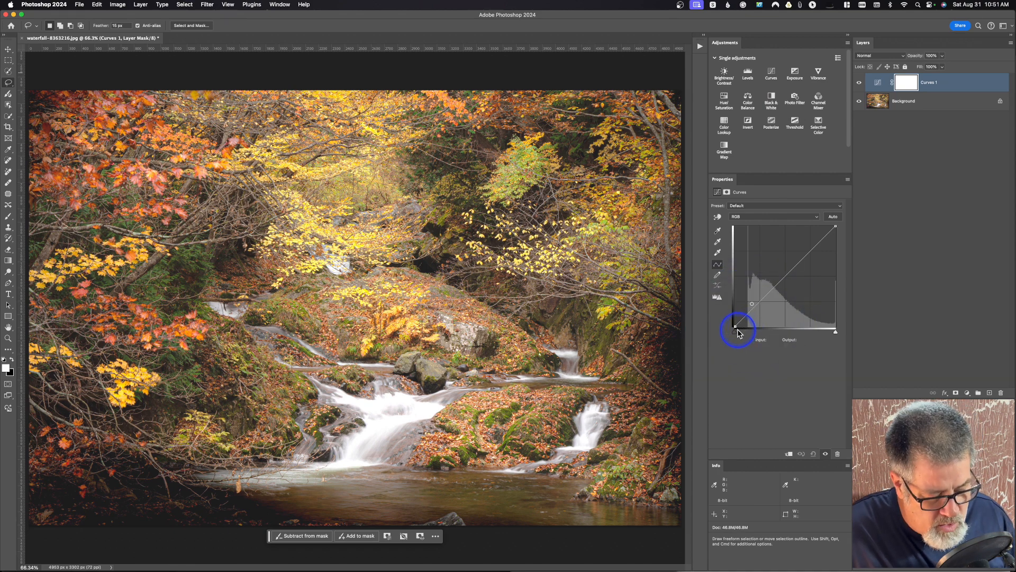
left_click_drag(735, 331, 737, 332)
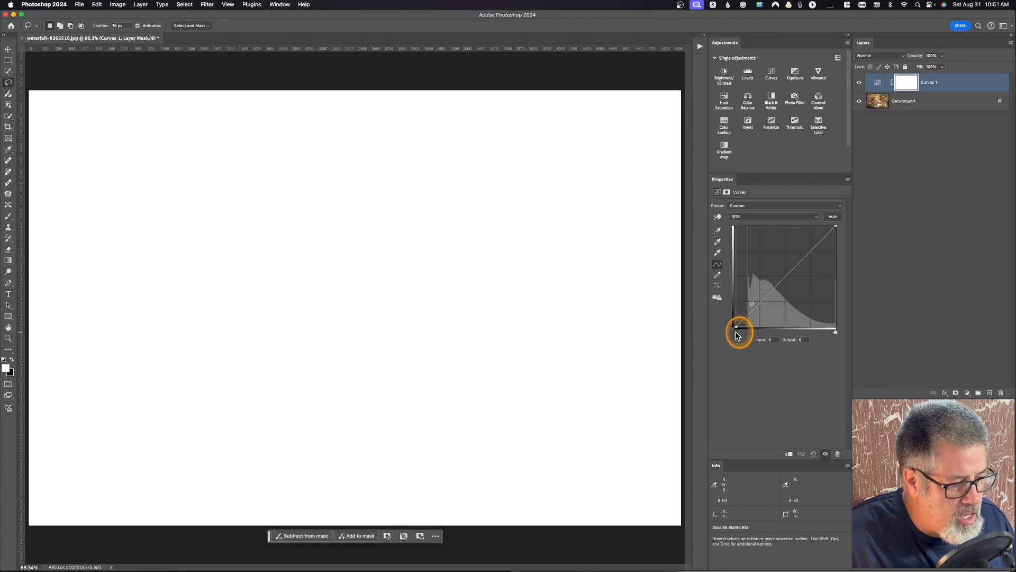
left_click_drag(736, 332, 737, 333)
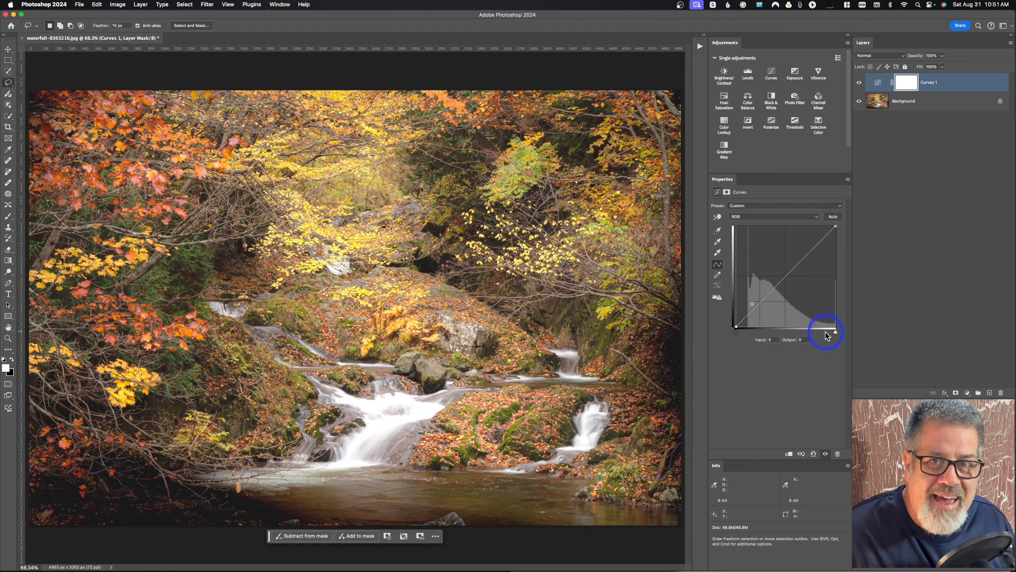
Raise the curve's black input to 31 at the start of the histogram, using the clipping preview.
left_click(736, 334)
left_click_drag(736, 334, 749, 337)
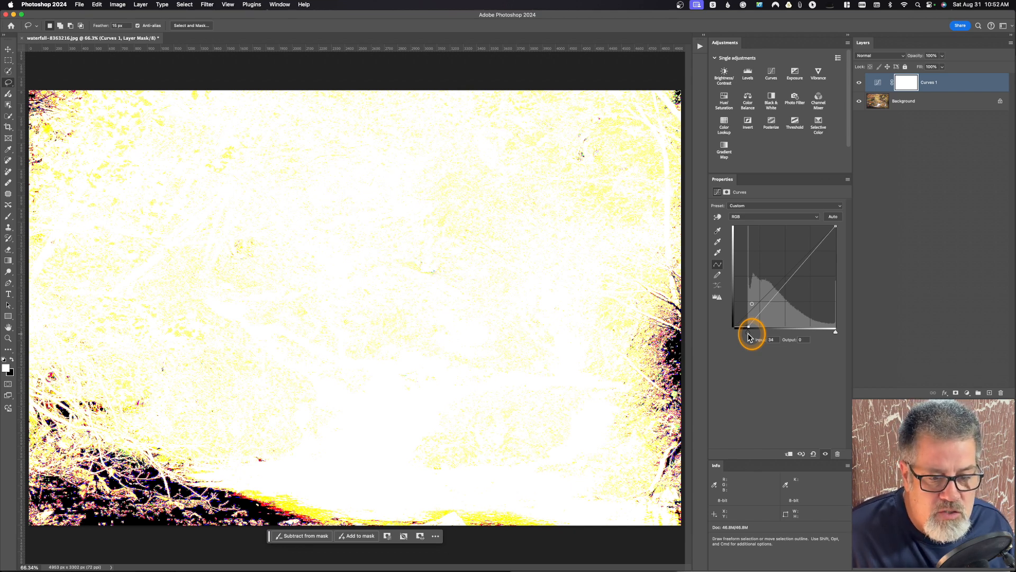
mouse_move(748, 334)
left_mouse_down()
mouse_move(735, 334)
mouse_move(748, 335)
left_mouse_up()
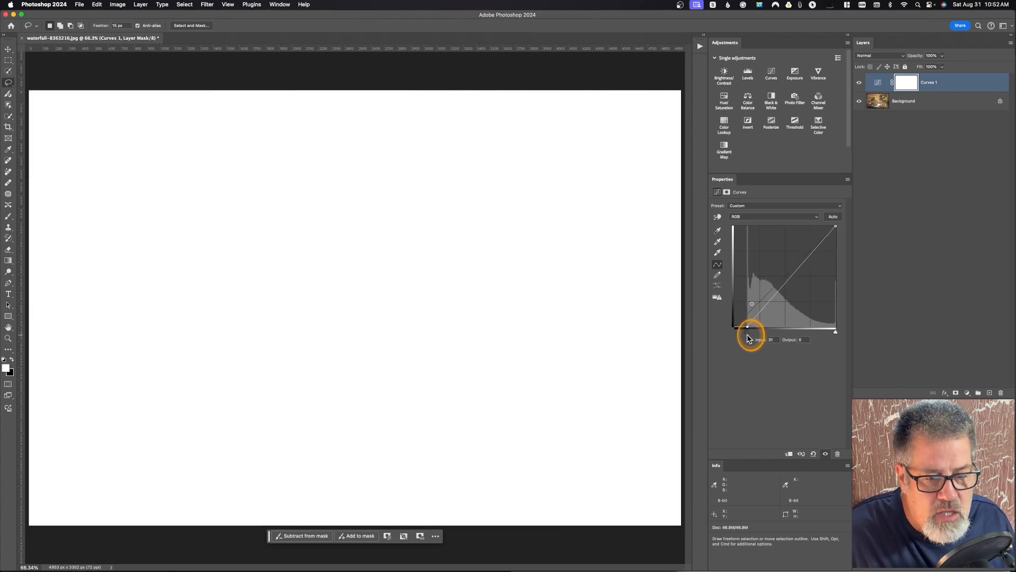
left_click_drag(749, 338, 748, 339)
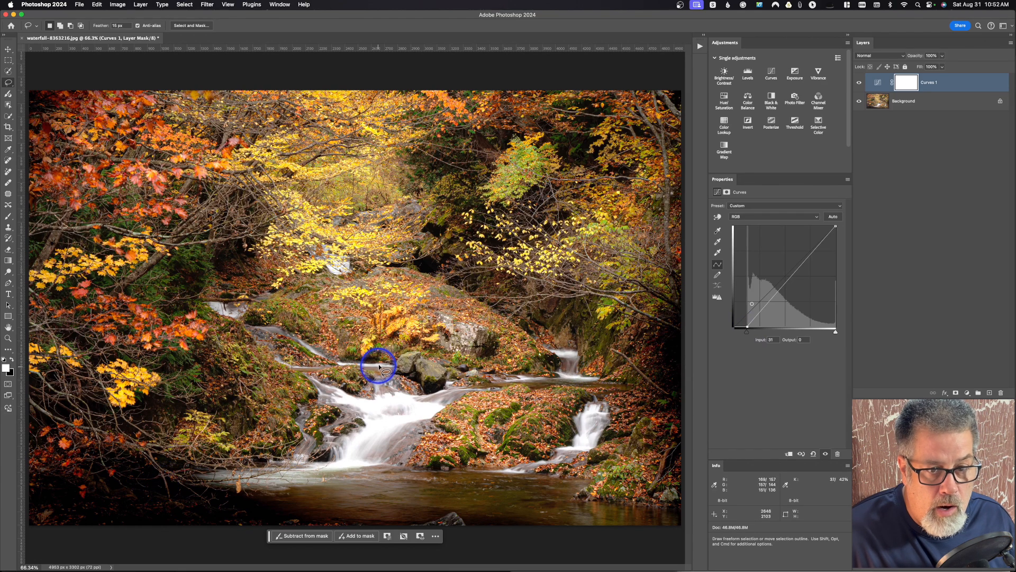
Revert the waterfall photo to its original state and add a new Curves adjustment layer.
left_click(79, 4)
left_click(89, 110)
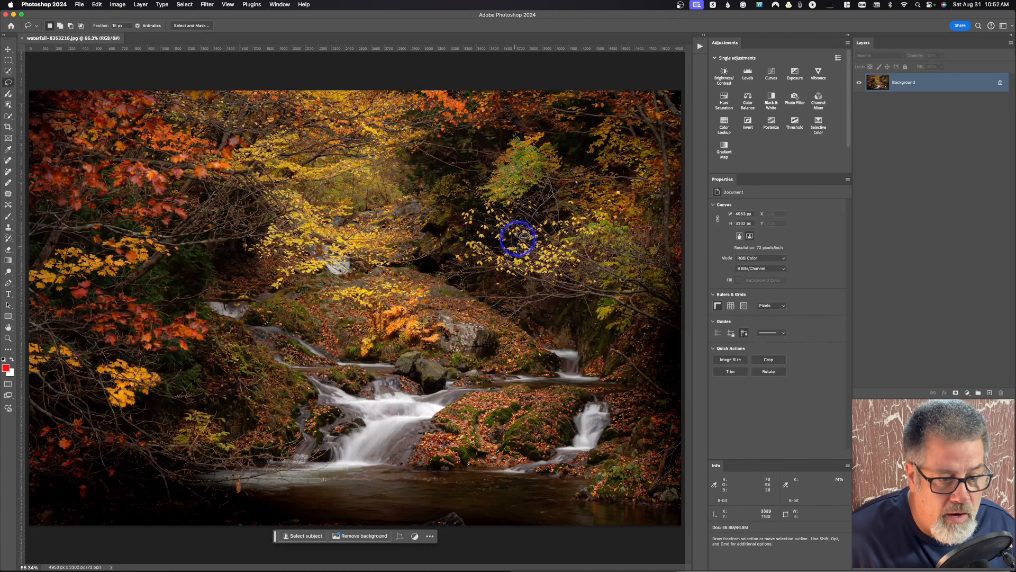
left_click(771, 73)
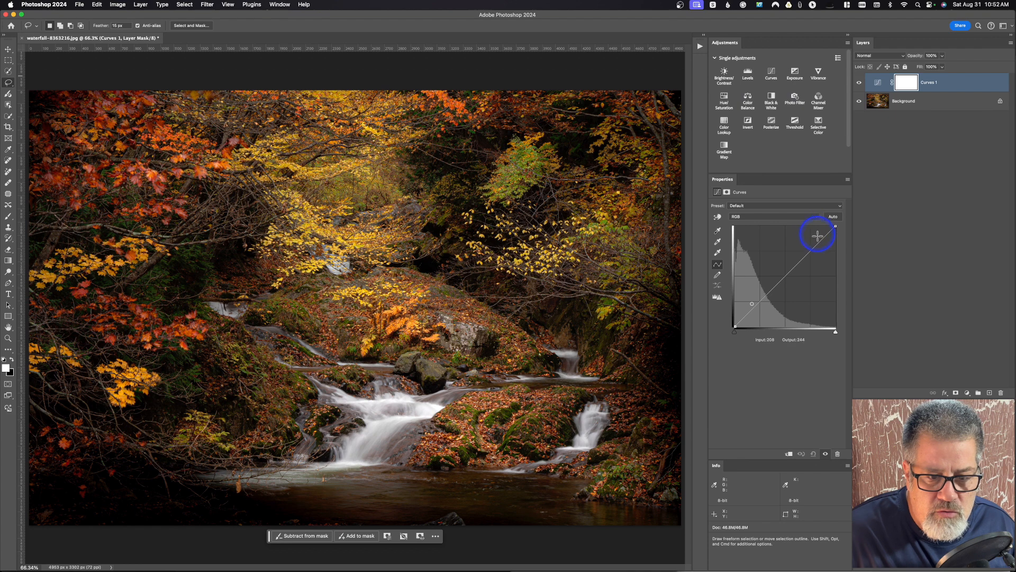
Lift the curve's shadows with a point near input 55, output 75, and anchor the midtones at input 133, output 140.
mouse_move(834, 228)
left_mouse_down()
mouse_move(823, 220)
mouse_move(844, 217)
mouse_move(845, 240)
mouse_move(843, 220)
left_mouse_up()
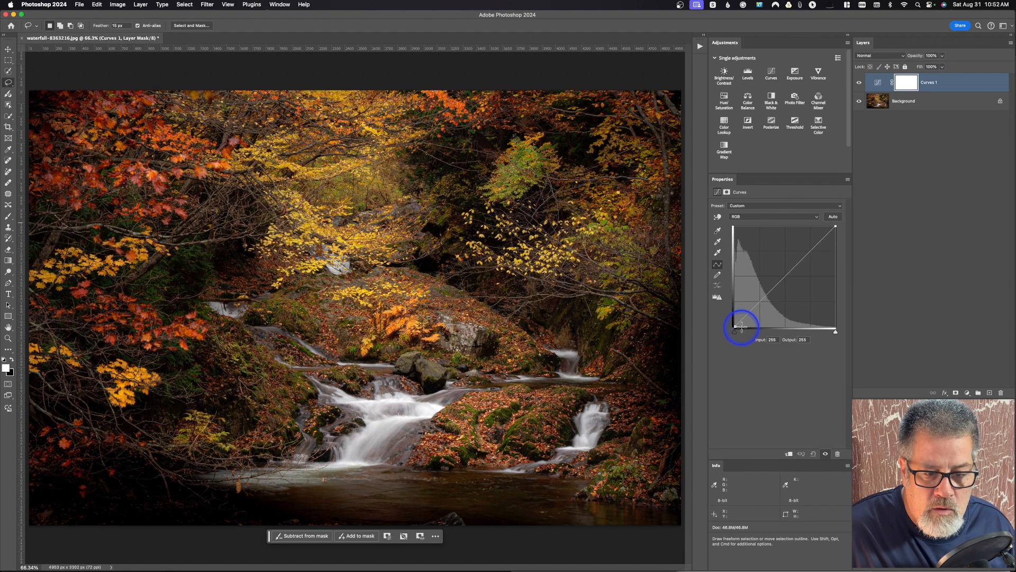
mouse_move(735, 324)
left_mouse_down()
mouse_move(733, 312)
mouse_move(735, 326)
mouse_move(764, 331)
mouse_move(735, 332)
left_mouse_up()
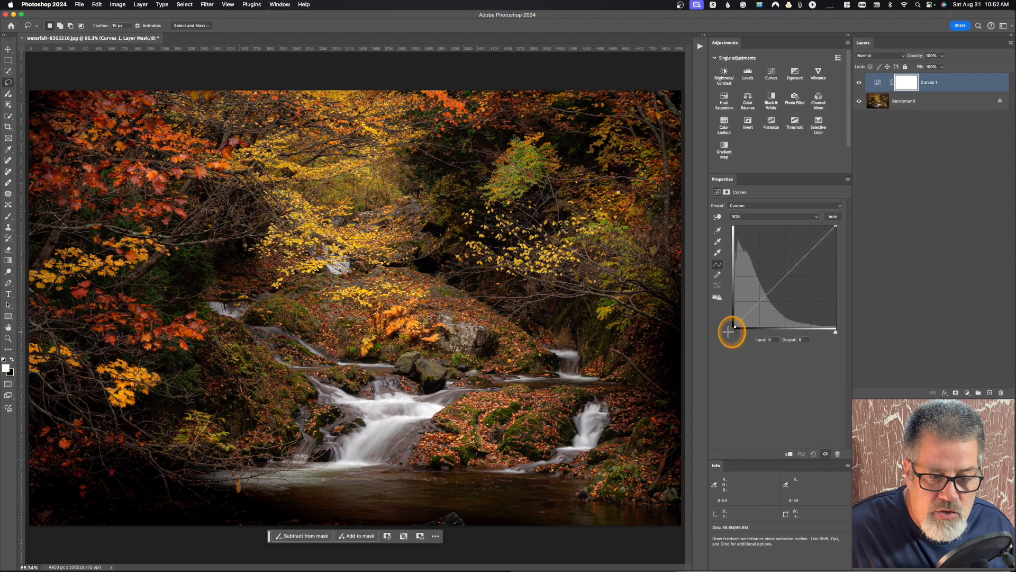
left_click_drag(788, 276, 757, 297)
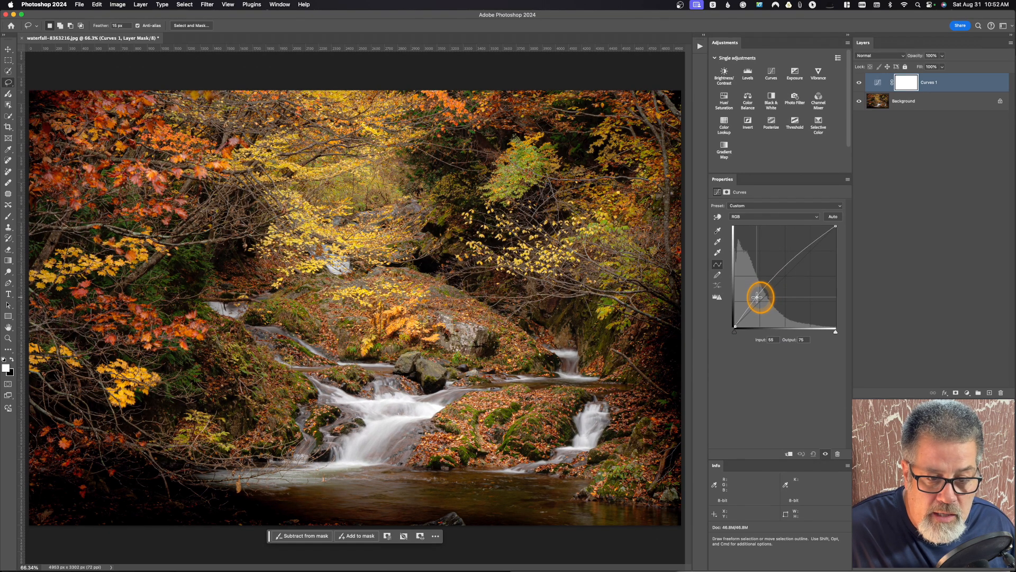
left_click(787, 271)
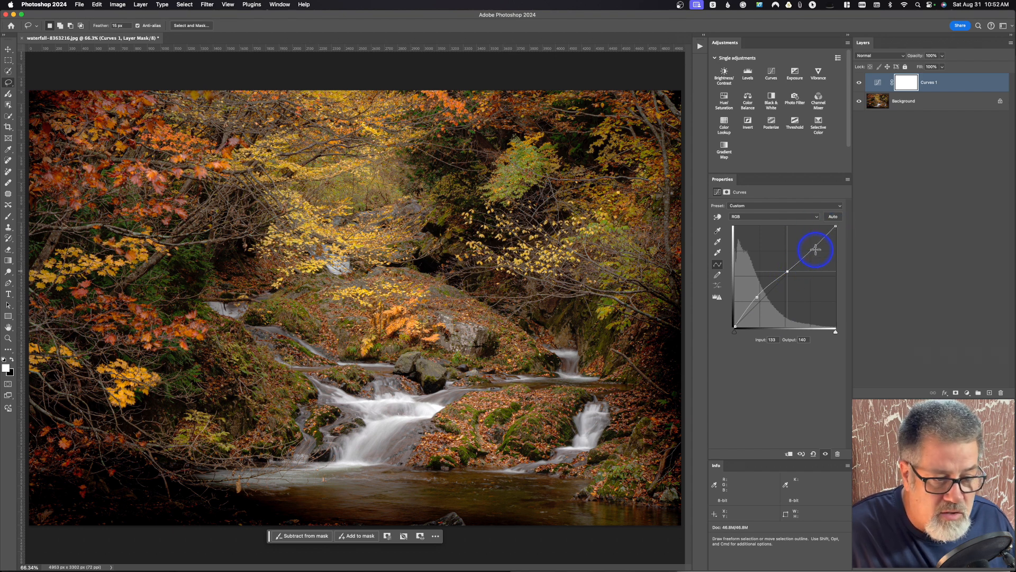
Compare the waterfall photo with and without the Curves adjustment, and leave the Curves layer hidden.
left_click(860, 82)
left_click(859, 82)
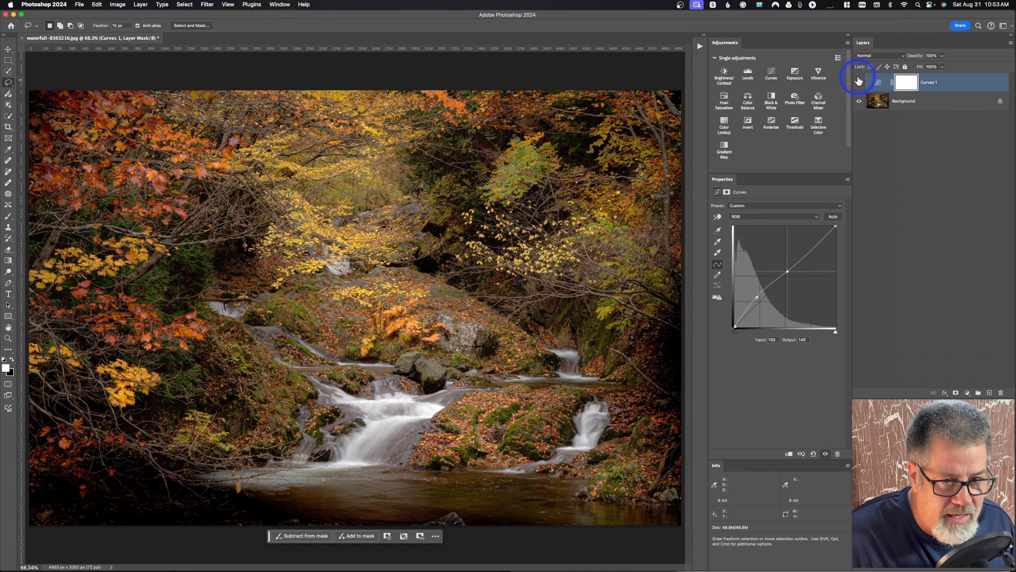
left_click(859, 83)
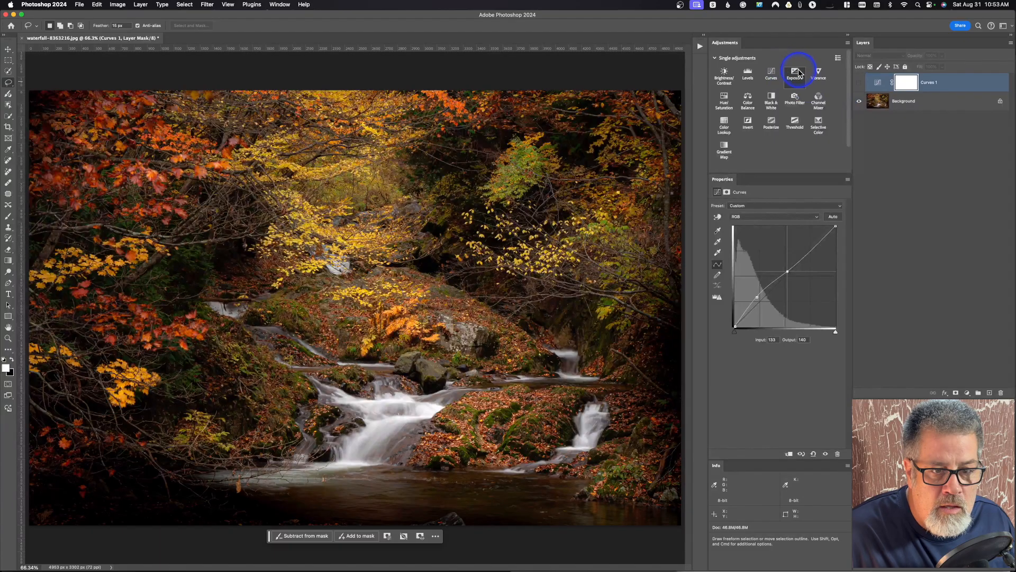
Add an Exposure adjustment layer, check its list of presets and keep Default.
left_click(795, 74)
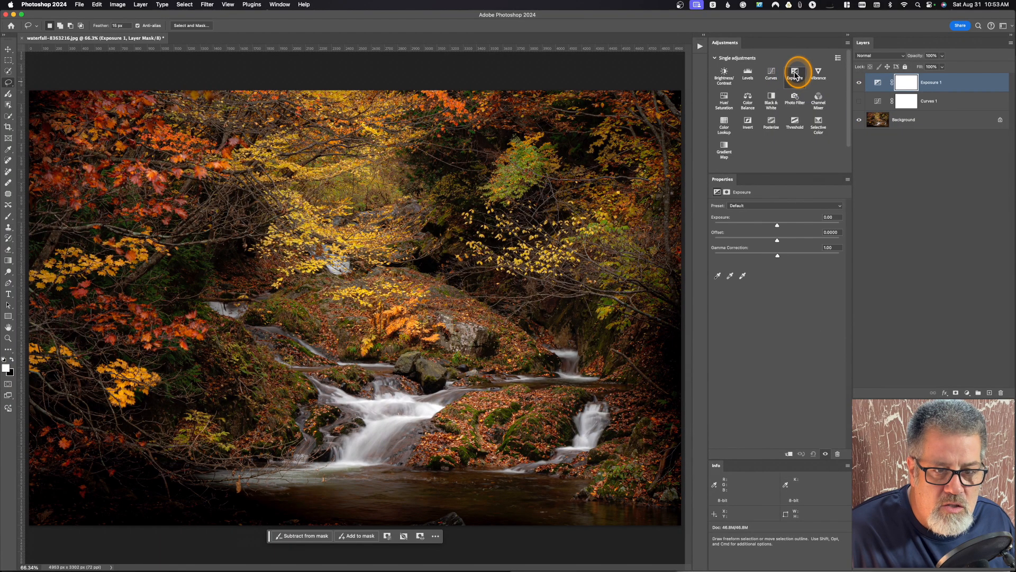
left_click(767, 207)
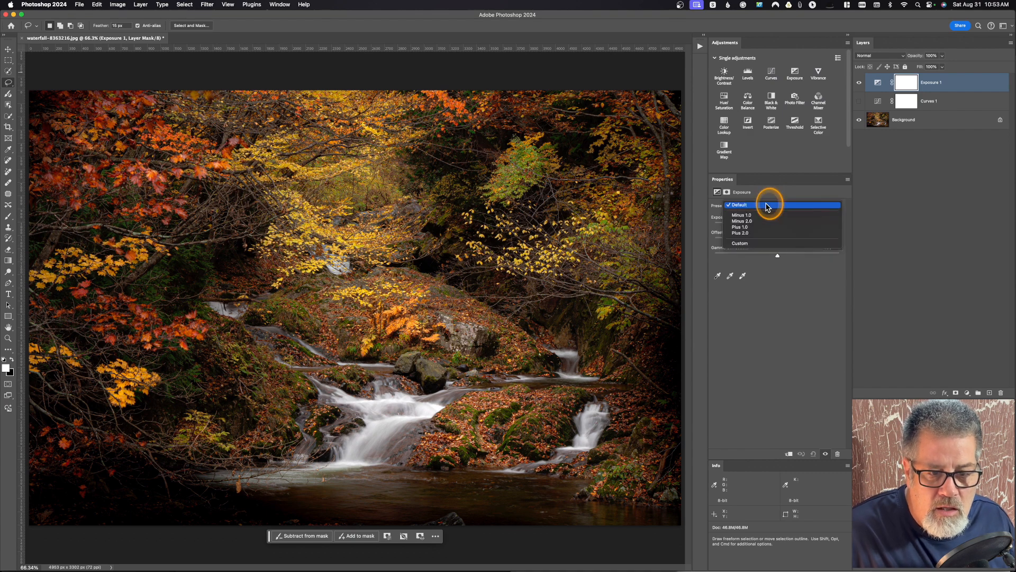
left_click(767, 207)
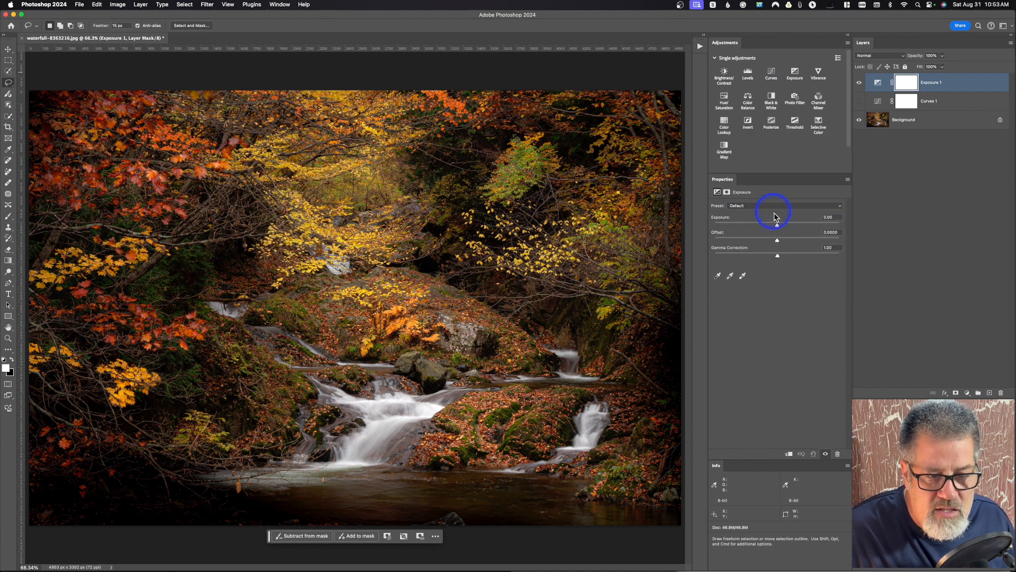
Set the Exposure layer's exposure to about +0.11, offset to about +0.0049 and gamma correction to about 1.15.
left_click_drag(778, 229, 778, 232)
left_click(777, 239)
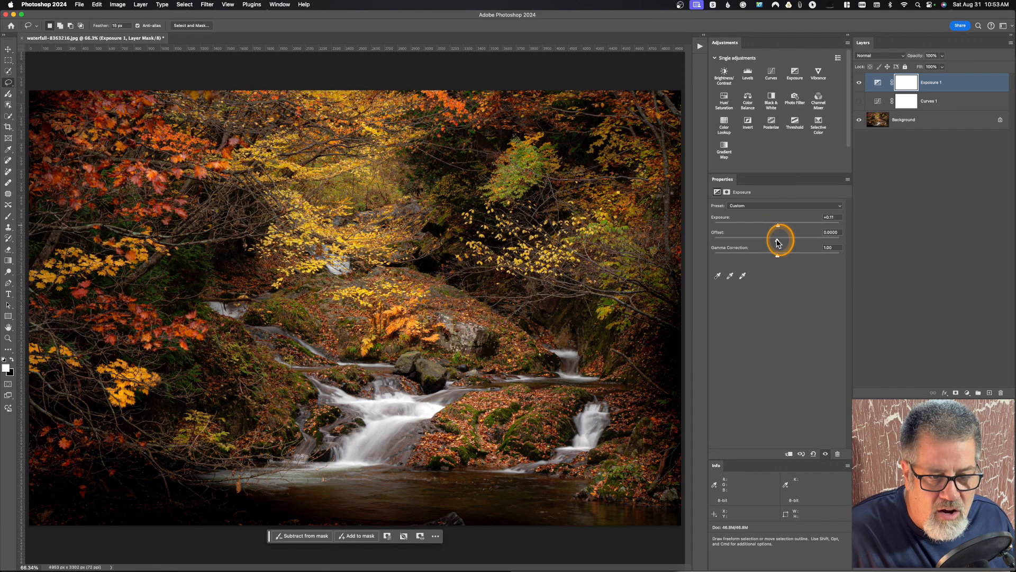
left_click(786, 240)
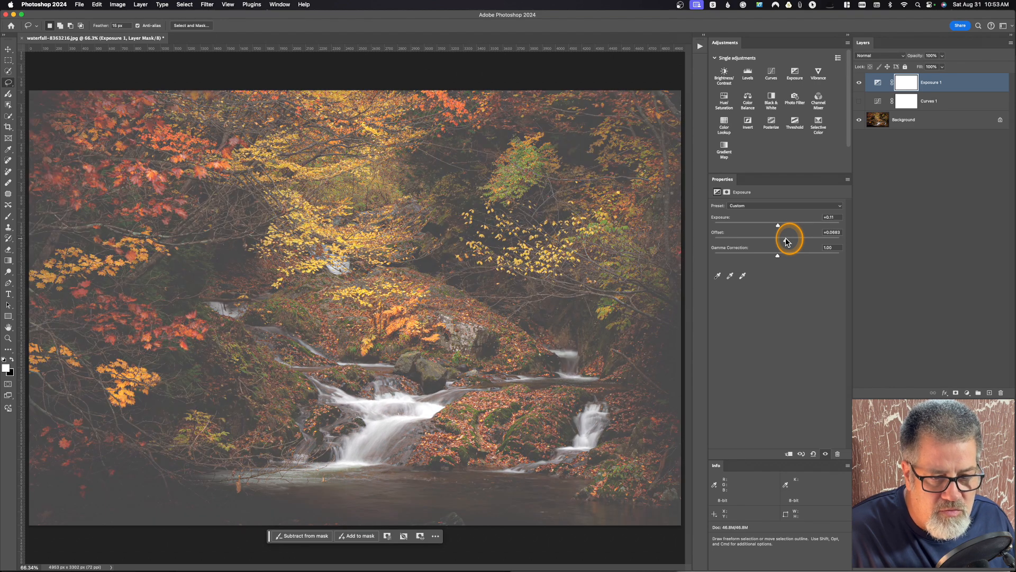
left_click_drag(786, 239, 771, 255)
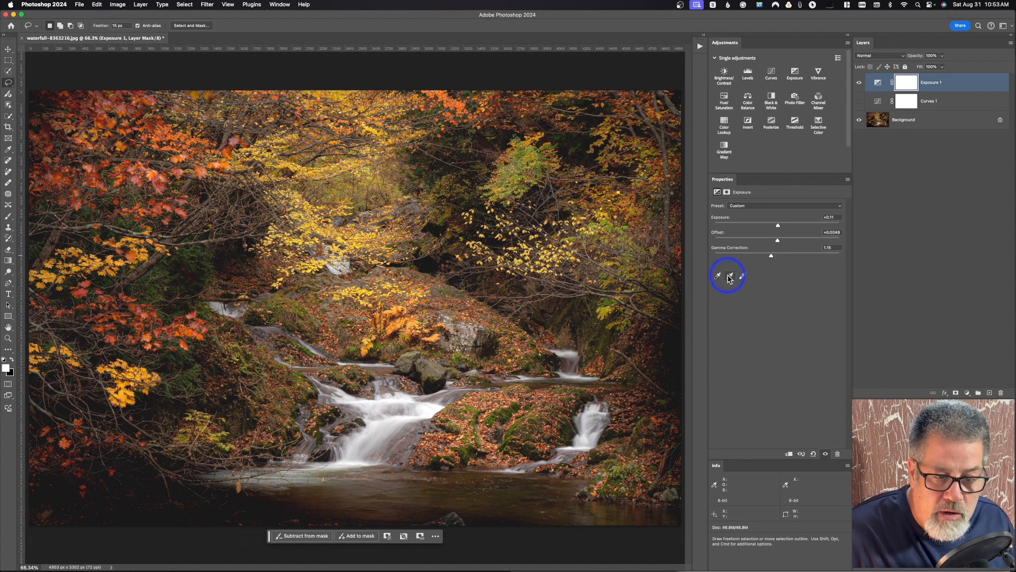
Reset and hide the Exposure adjustment, and add a Vibrance adjustment layer.
left_click(814, 454)
left_click(859, 82)
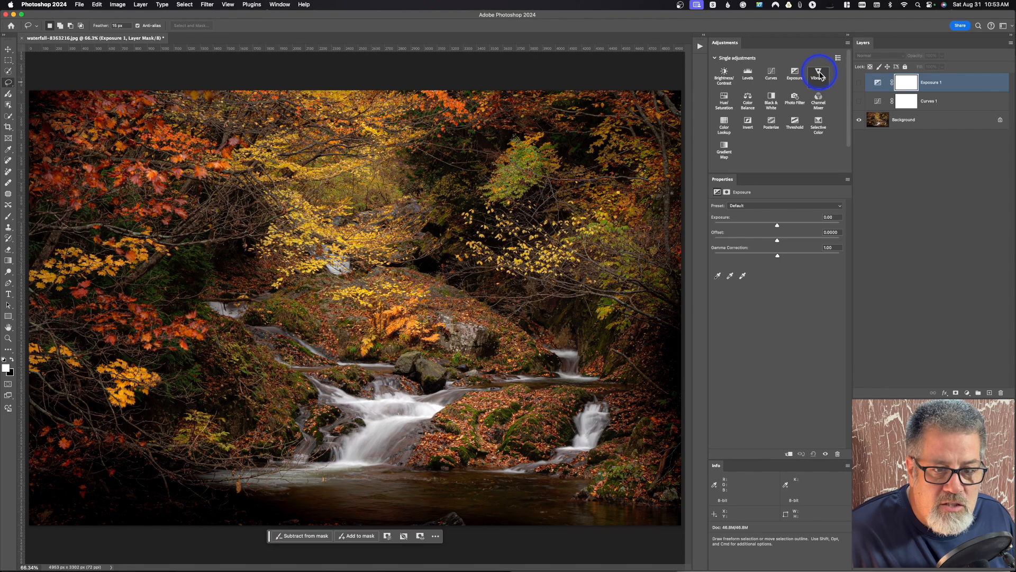
left_click(818, 72)
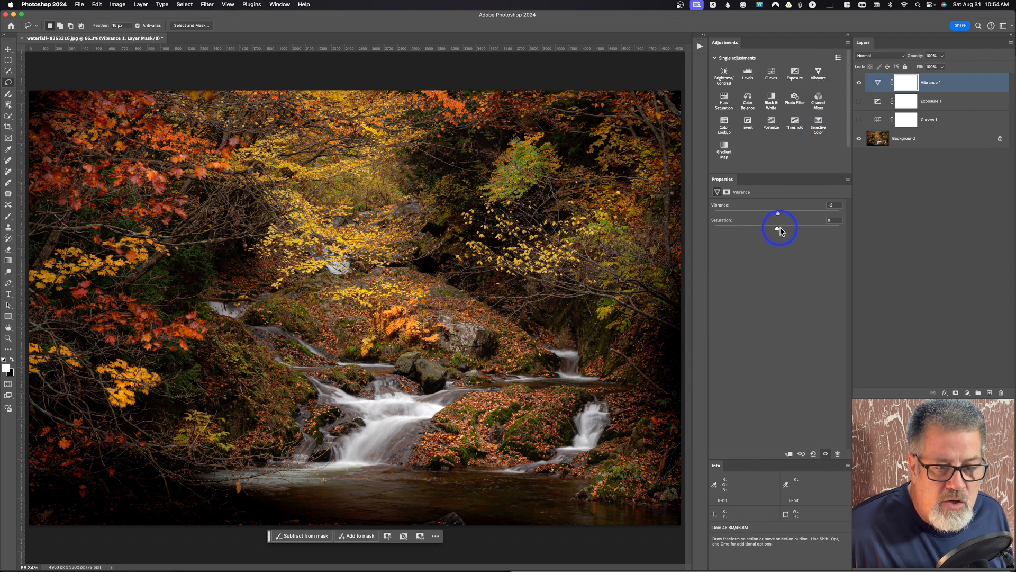
Try the Vibrance layer's saturation at about +26 and about -54, and return it to 0.
left_click_drag(777, 231, 779, 231)
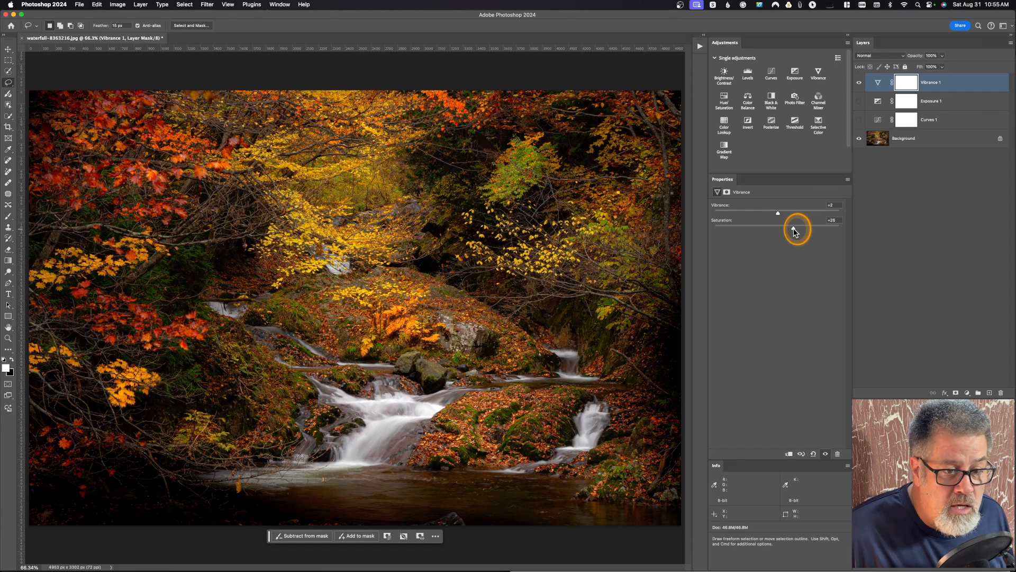
left_click(743, 233)
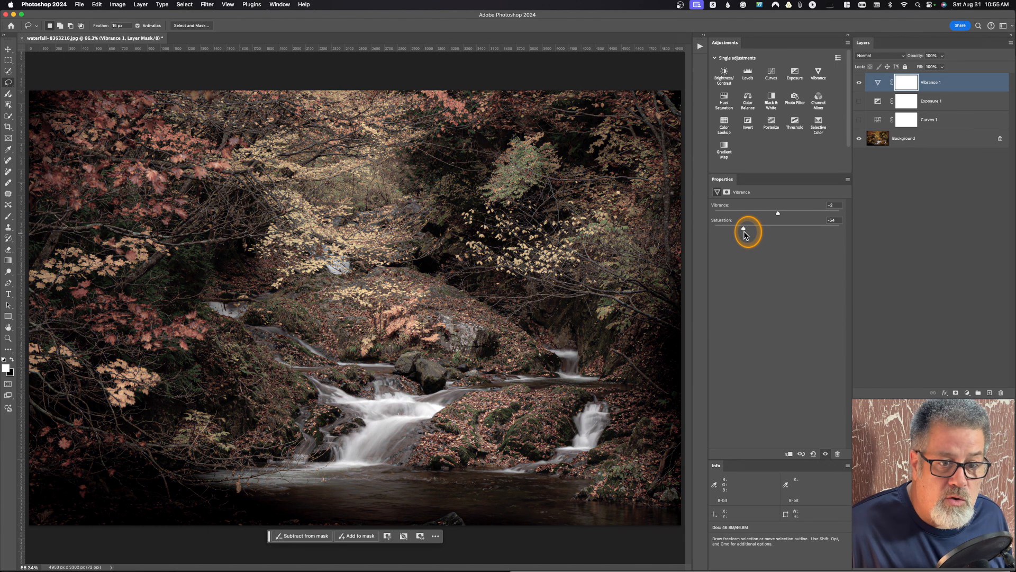
left_click_drag(759, 234, 775, 233)
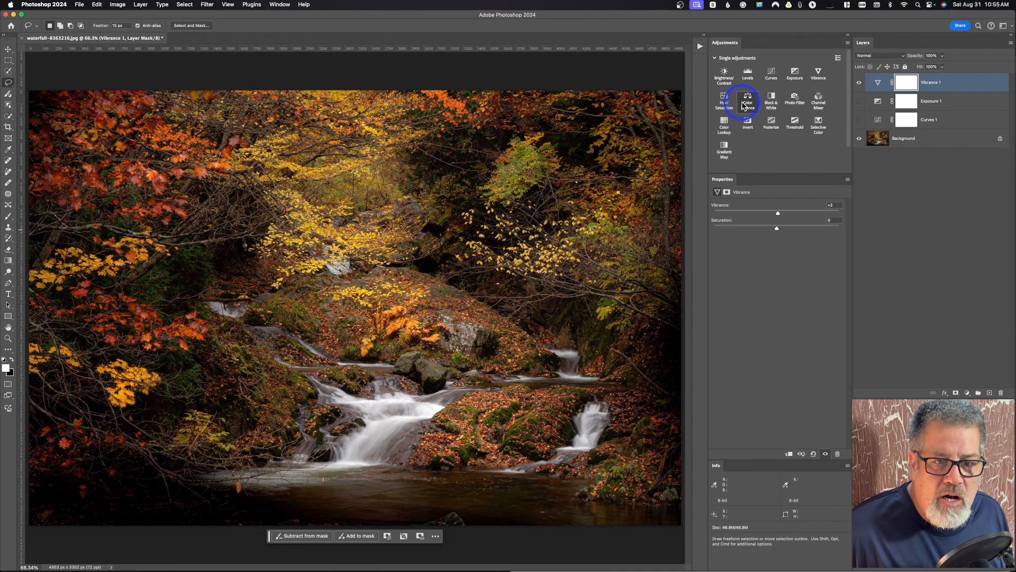
Hide the Vibrance layer and add a Color Balance layer with its midtones shifted +3 toward red.
left_click(859, 83)
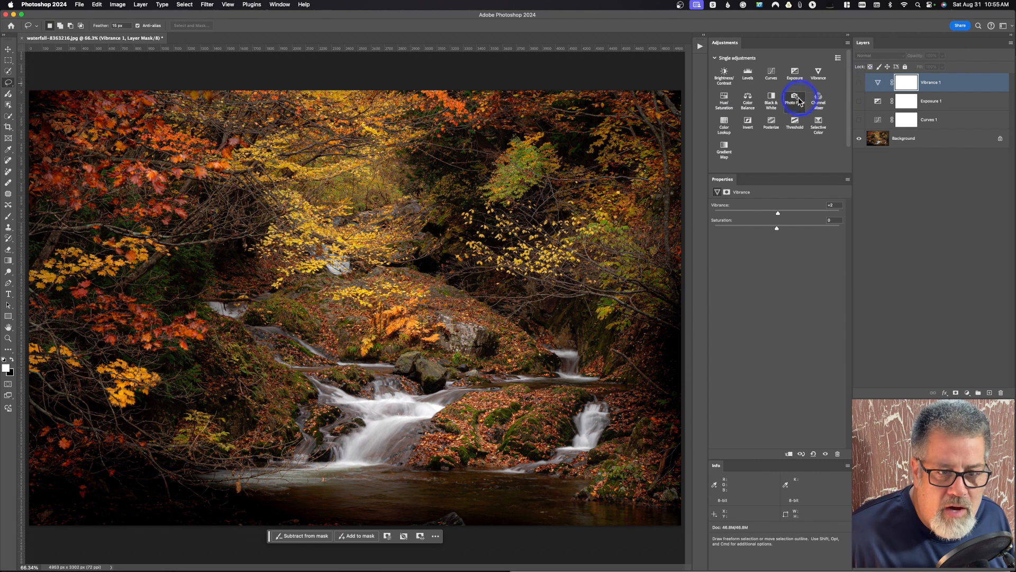
left_click(748, 99)
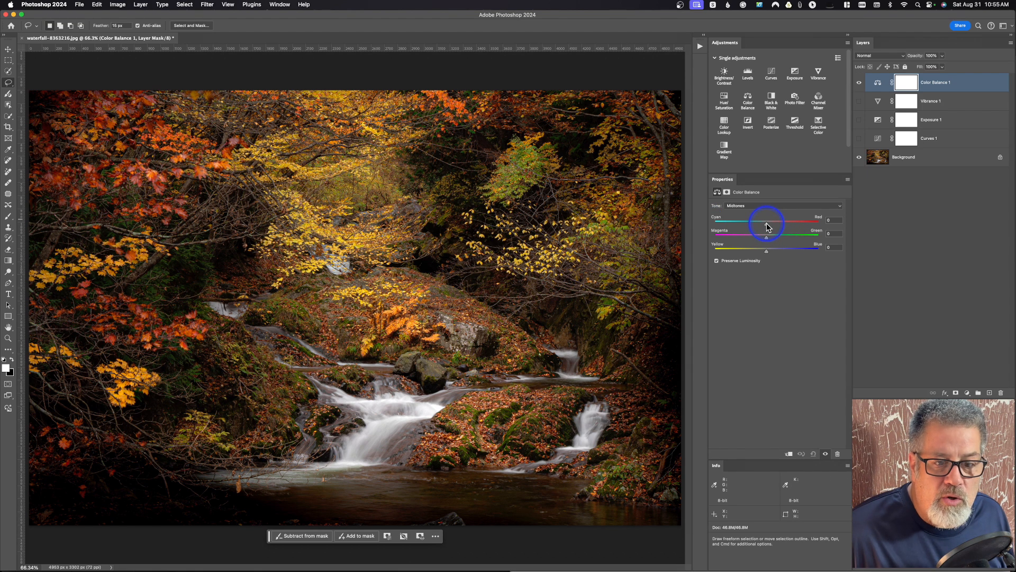
mouse_move(766, 223)
left_mouse_down()
mouse_move(757, 224)
mouse_move(782, 222)
mouse_move(768, 227)
left_mouse_up()
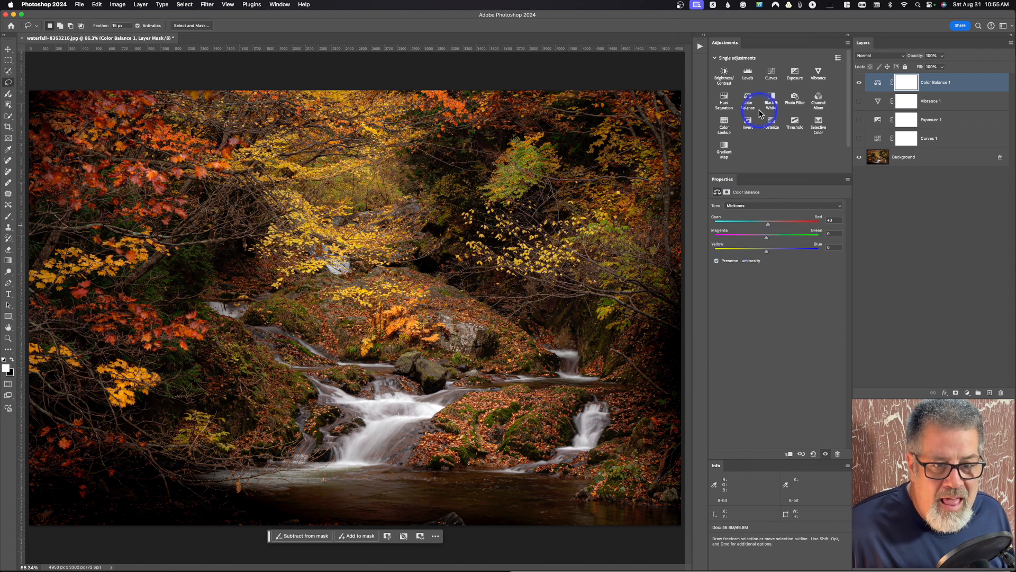
Hide the Color Balance layer, and add a second Curves adjustment layer set to the Red channel.
left_click(858, 83)
left_click(771, 73)
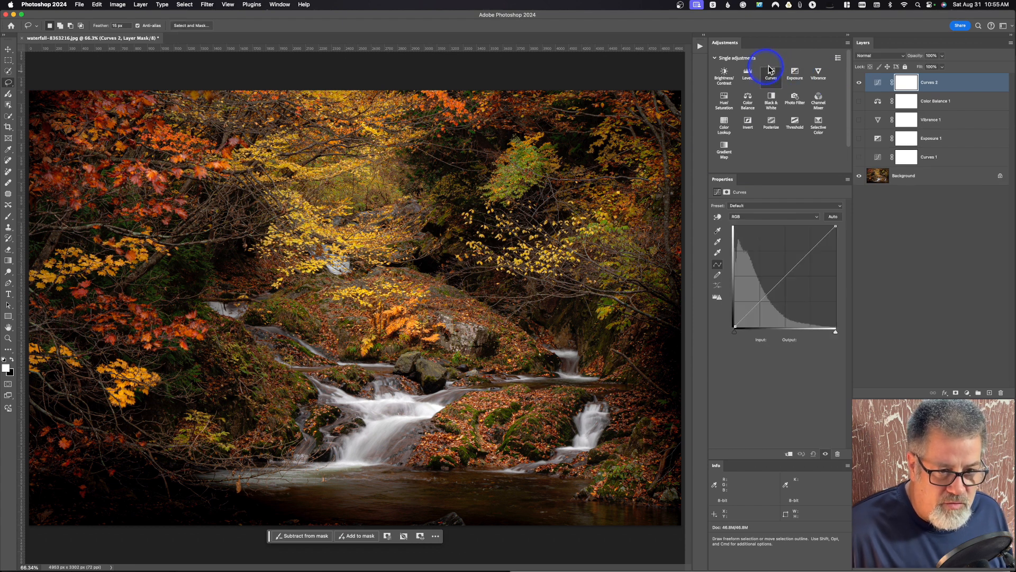
left_click(776, 218)
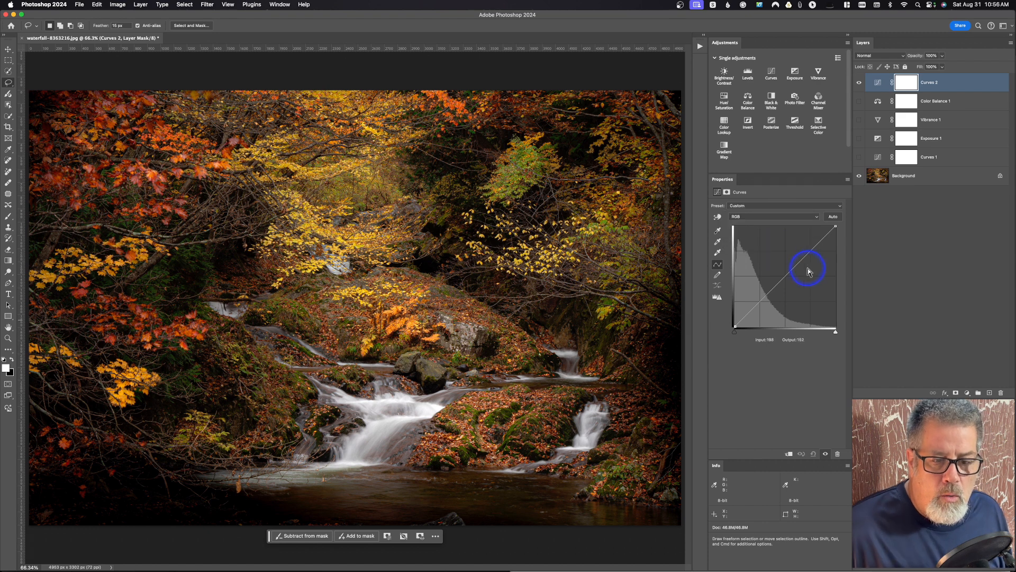
left_click(762, 216)
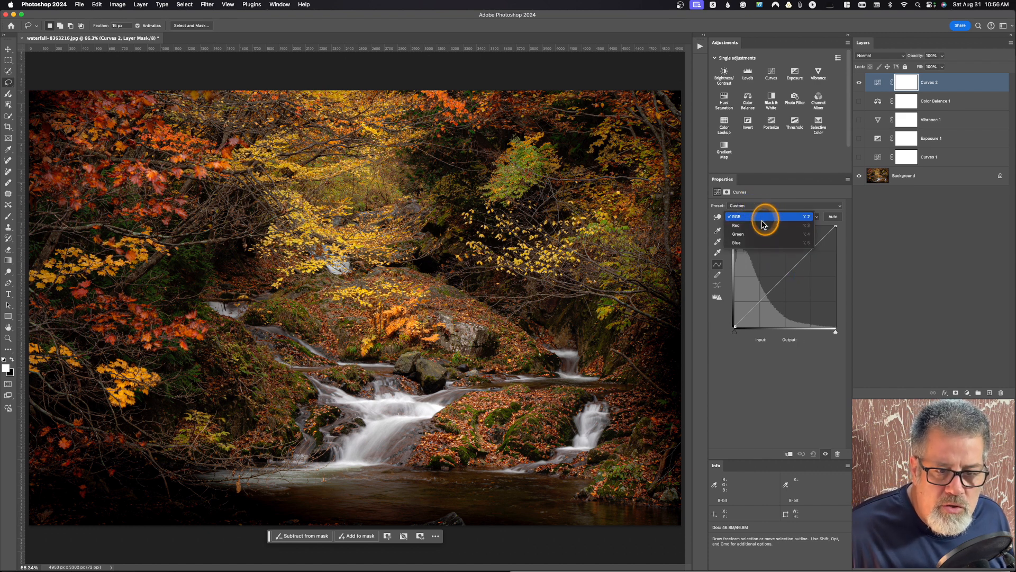
left_click(770, 226)
Add a midtone point to the red curve, try lowering it to output 115, and settle it at input 123, output 124.
left_click_drag(786, 275, 786, 281)
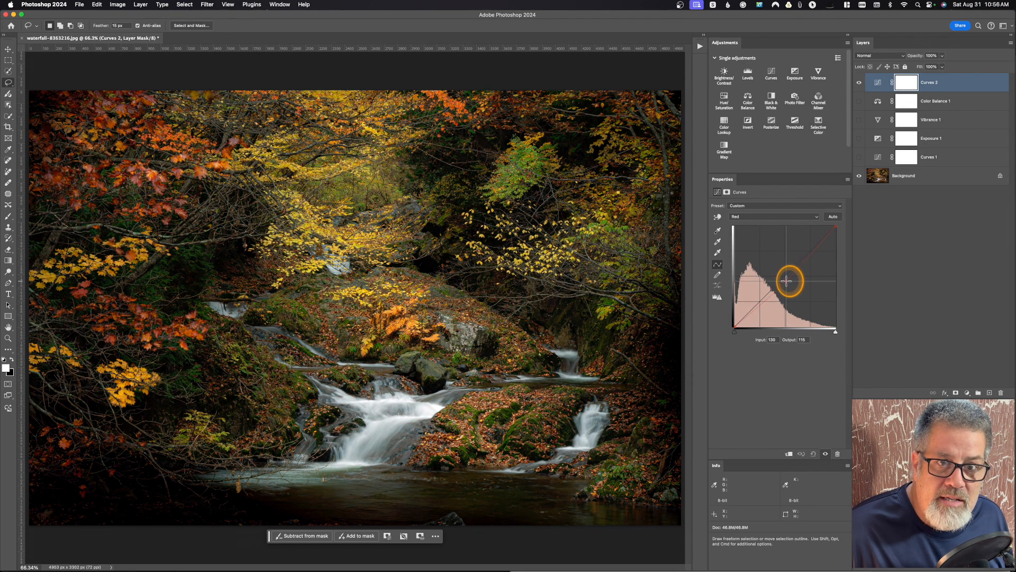
left_click_drag(787, 281, 783, 279)
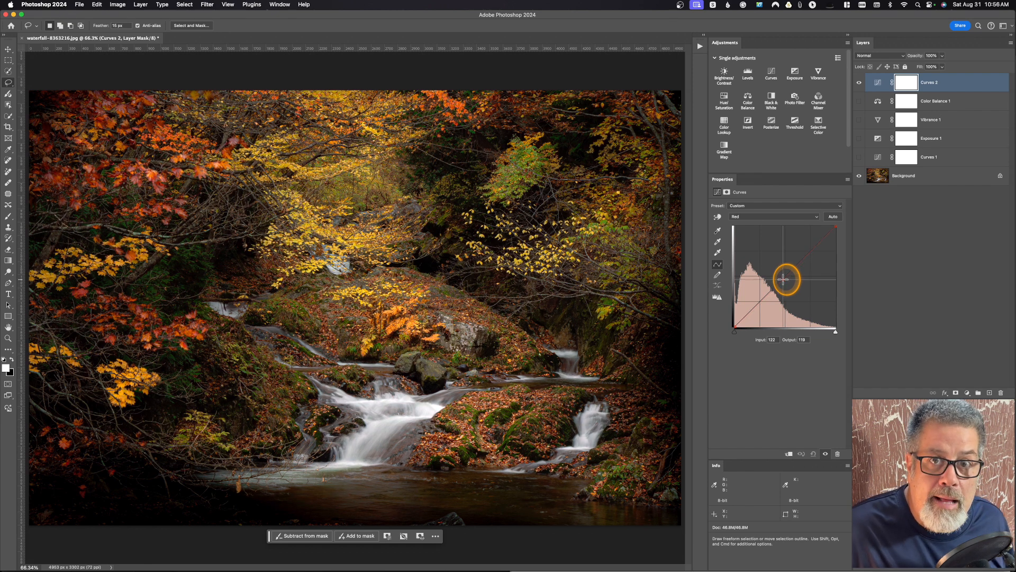
left_click_drag(783, 278, 784, 279)
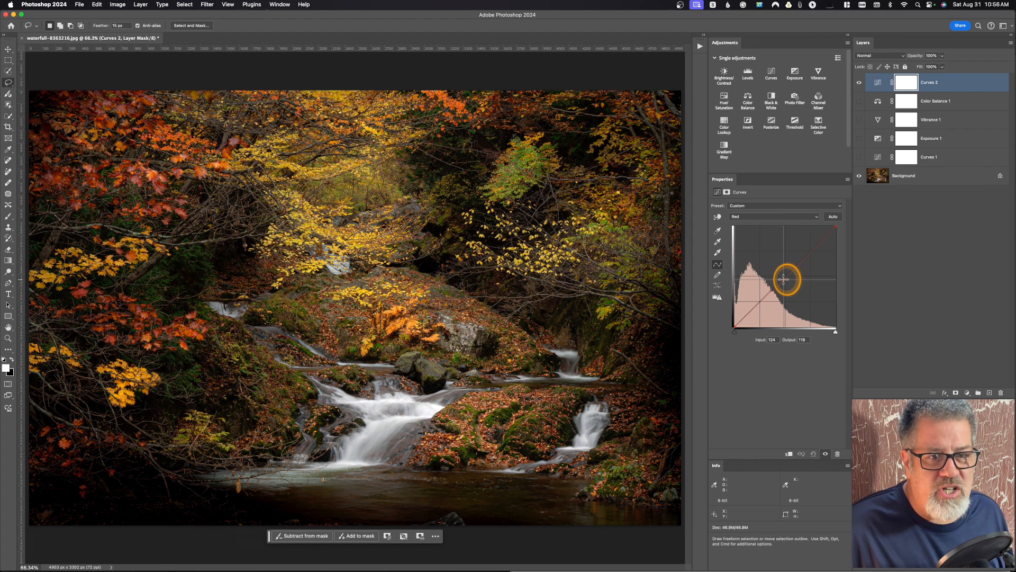
left_click_drag(784, 280, 784, 279)
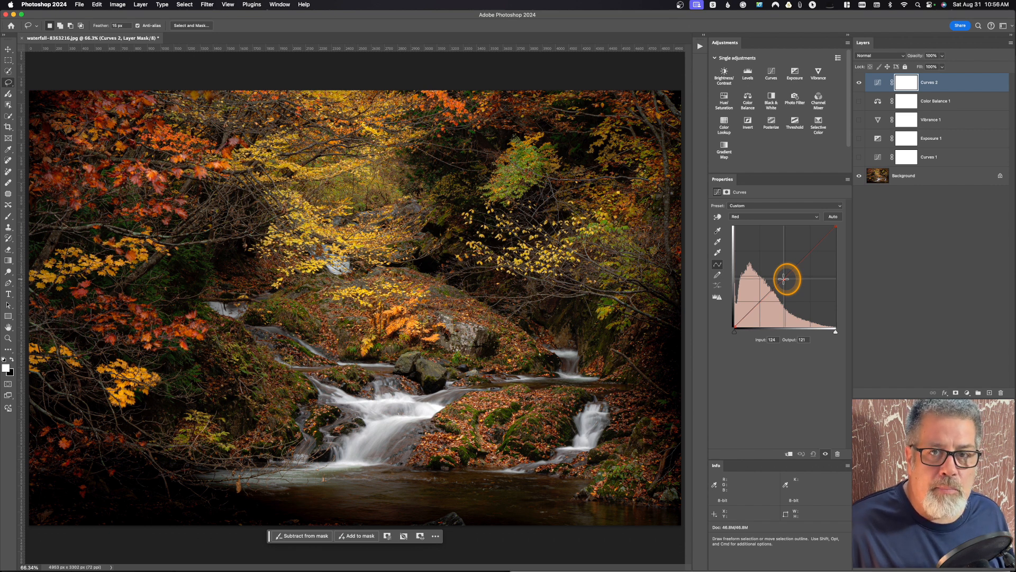
left_click_drag(784, 279, 784, 278)
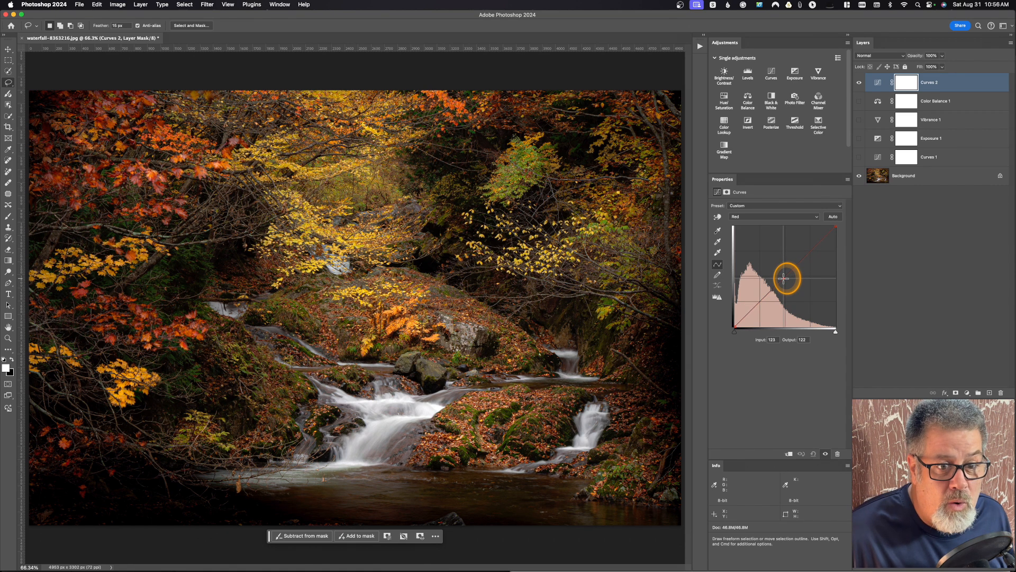
left_click_drag(784, 278, 783, 277)
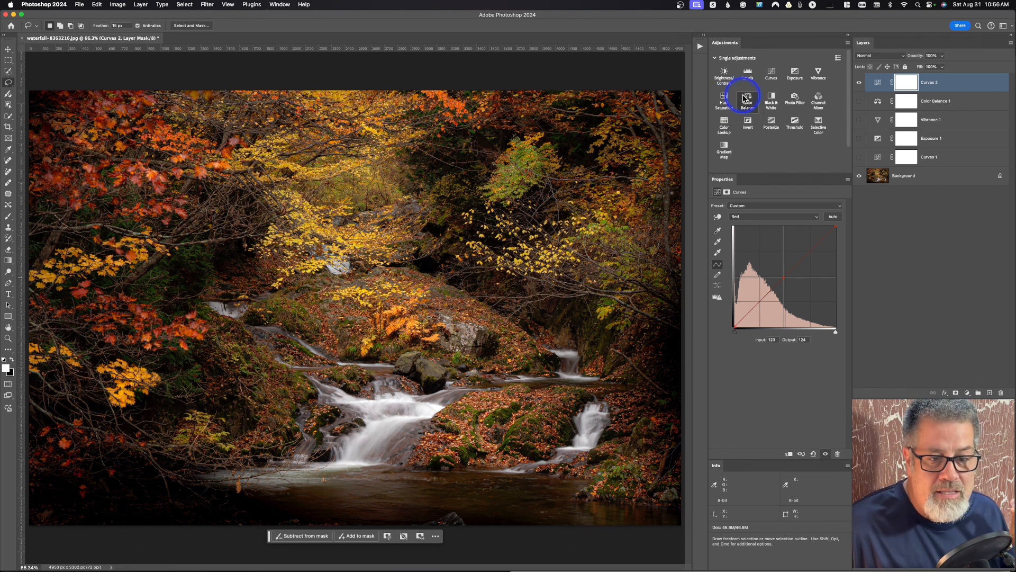
Hide the second Curves layer, and show and select the Color Balance layer for editing.
left_click(859, 82)
left_click(859, 101)
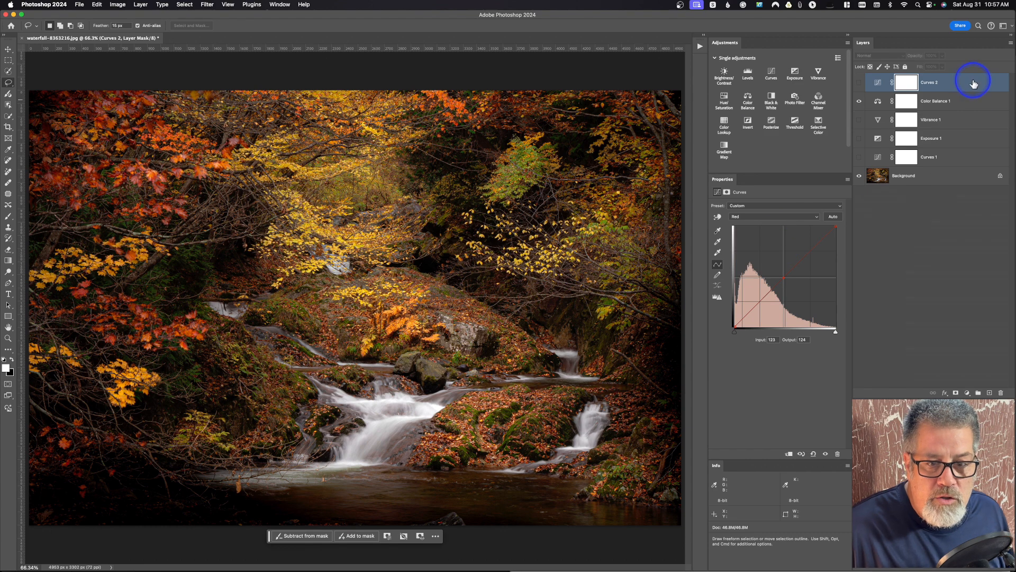
left_click(877, 102)
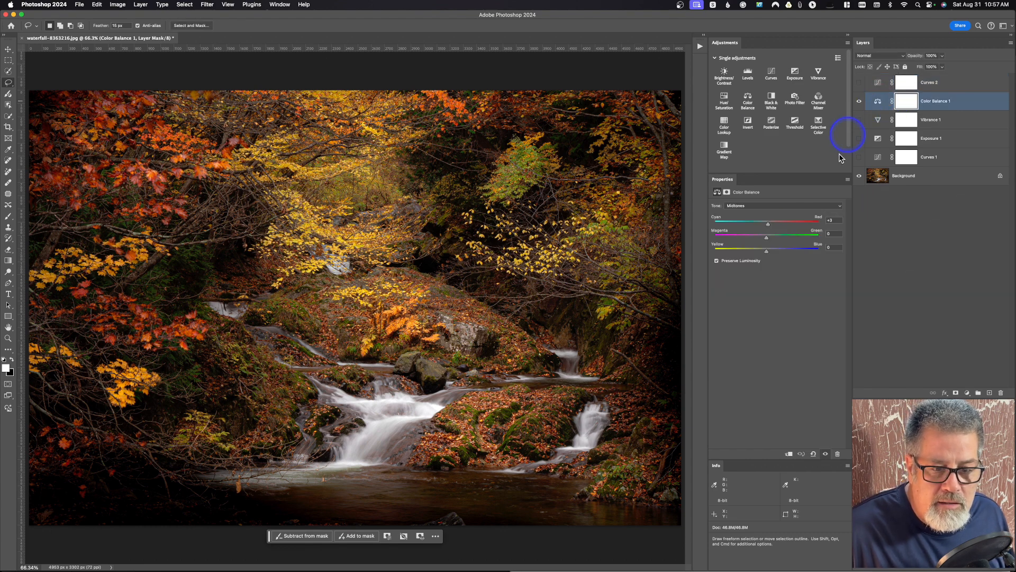
Shift the Color Balance shadows about +8 toward red and about +5 toward blue.
left_click(768, 206)
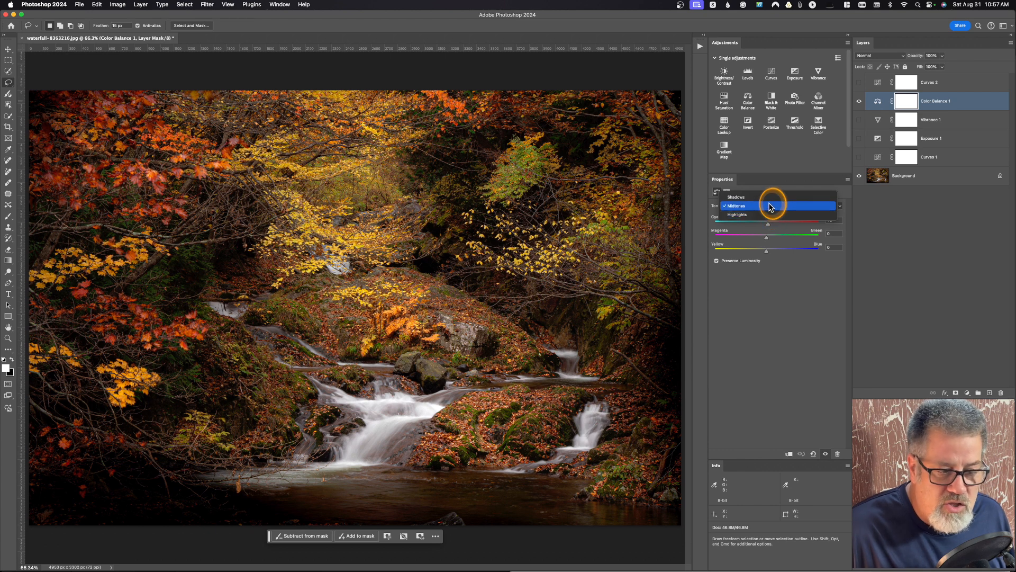
left_click(770, 197)
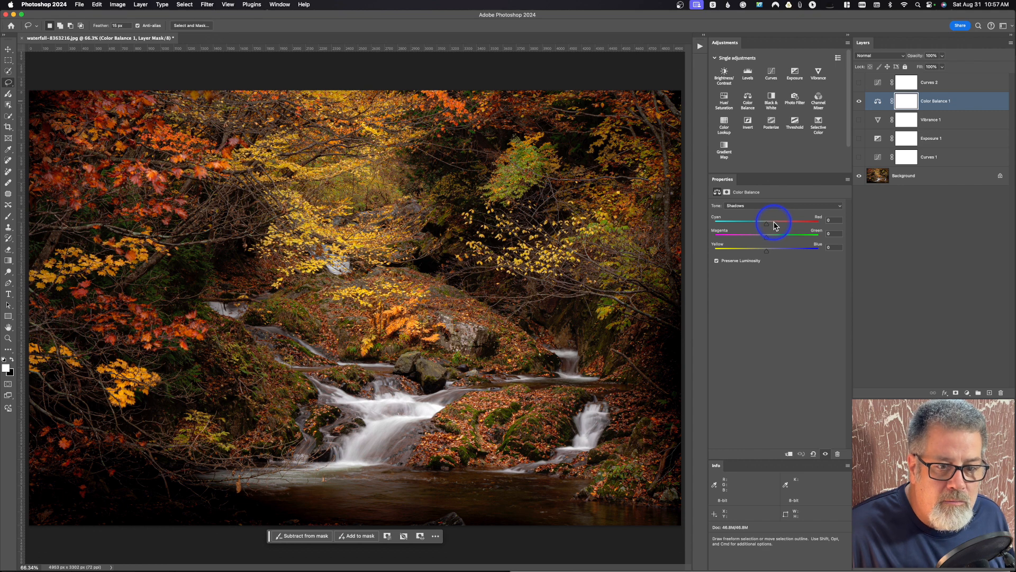
left_click_drag(766, 227, 776, 226)
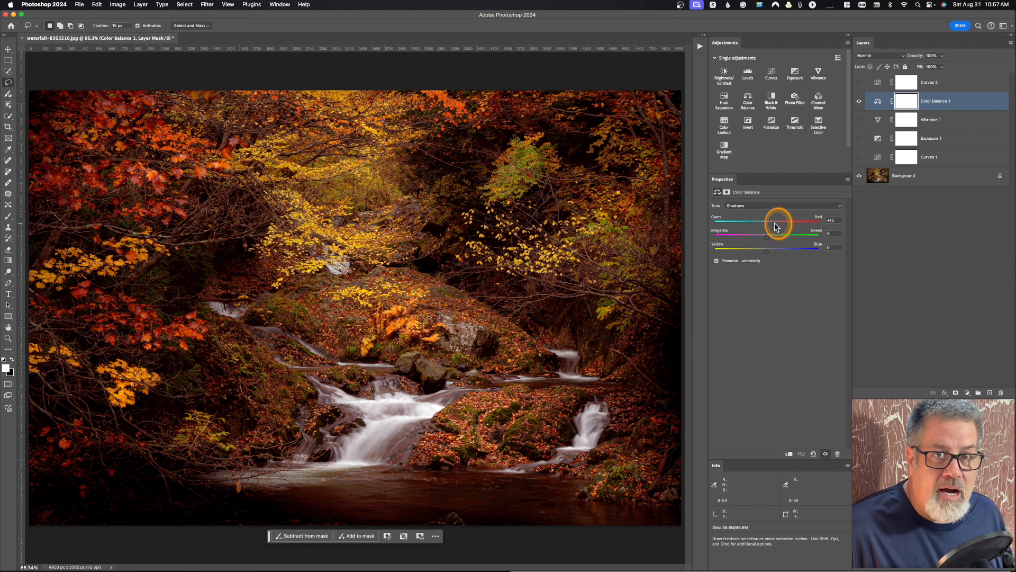
left_click_drag(776, 227, 772, 228)
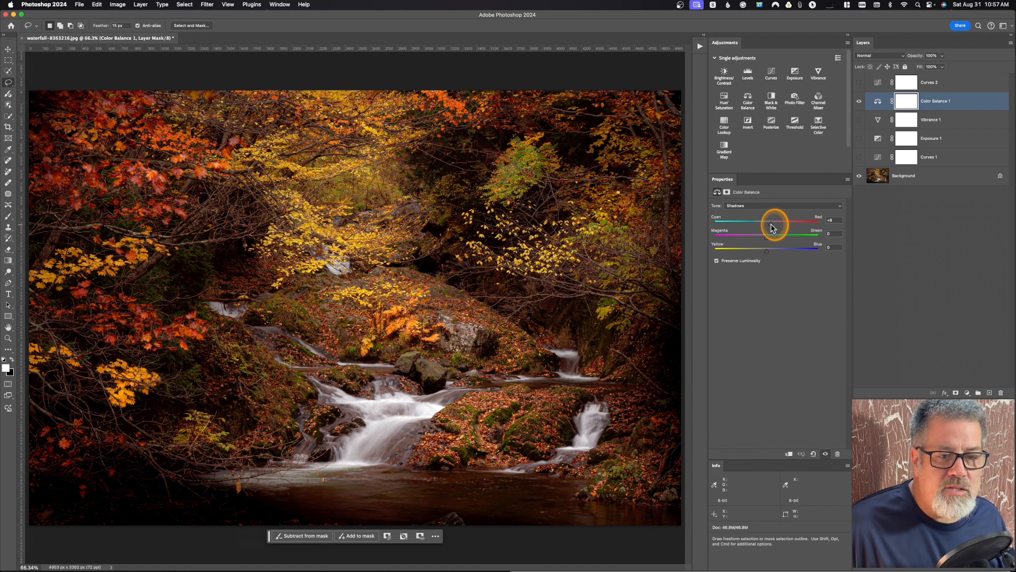
left_click_drag(771, 227, 769, 254)
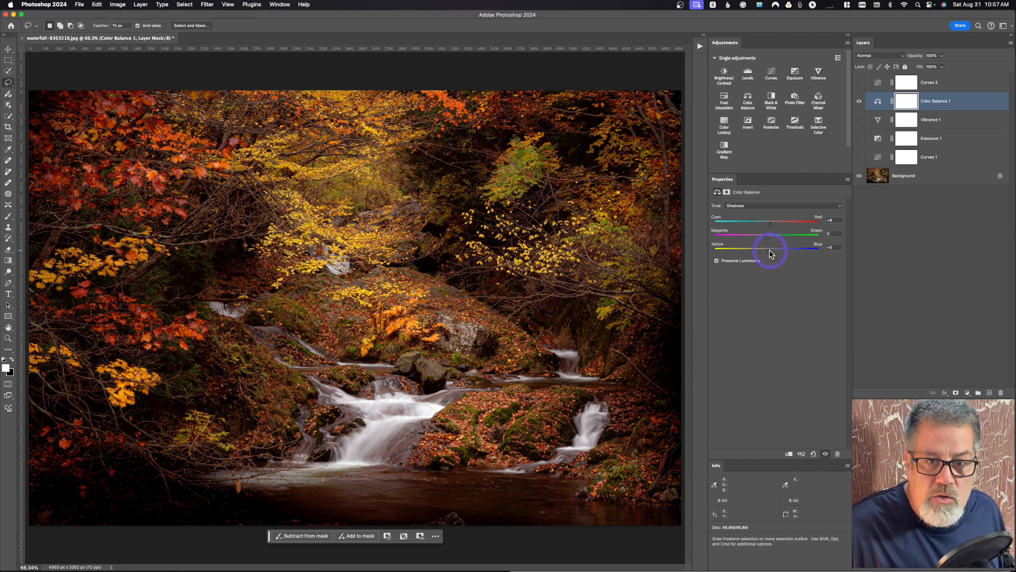
Hide the Color Balance layer, add a Hue/Saturation adjustment layer and keep its Default preset.
left_click(859, 101)
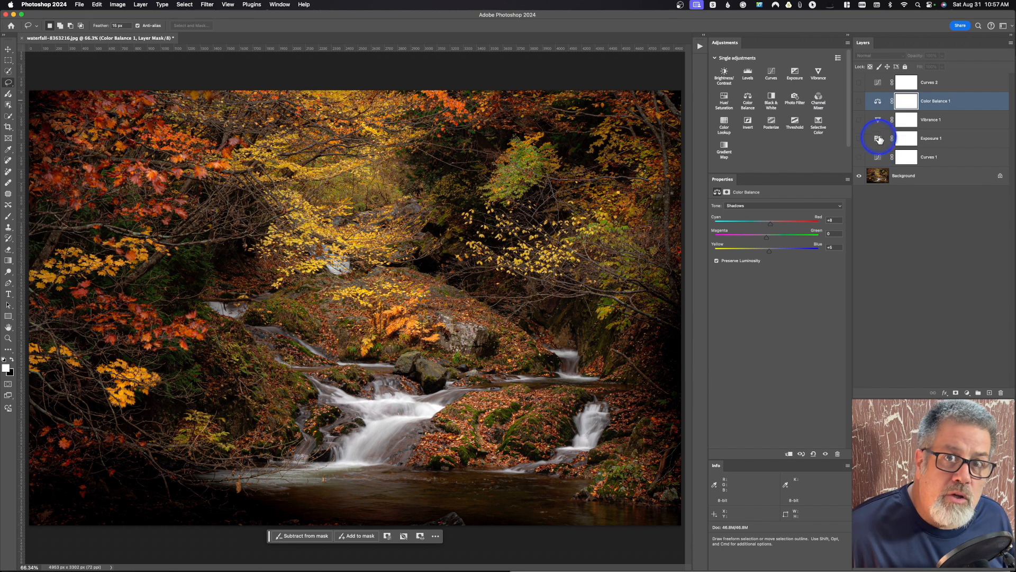
left_click(725, 98)
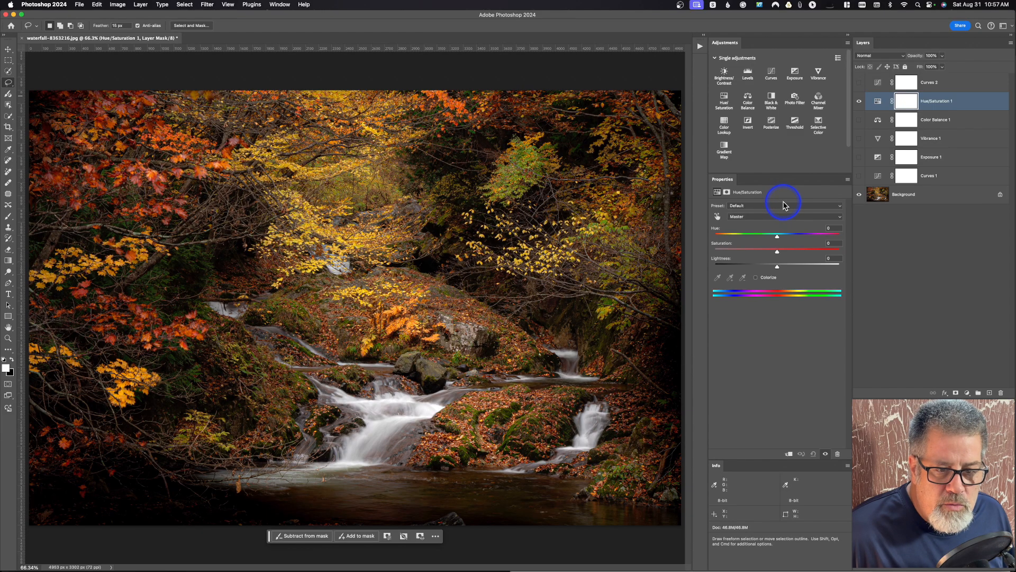
left_click(778, 205)
left_click(778, 206)
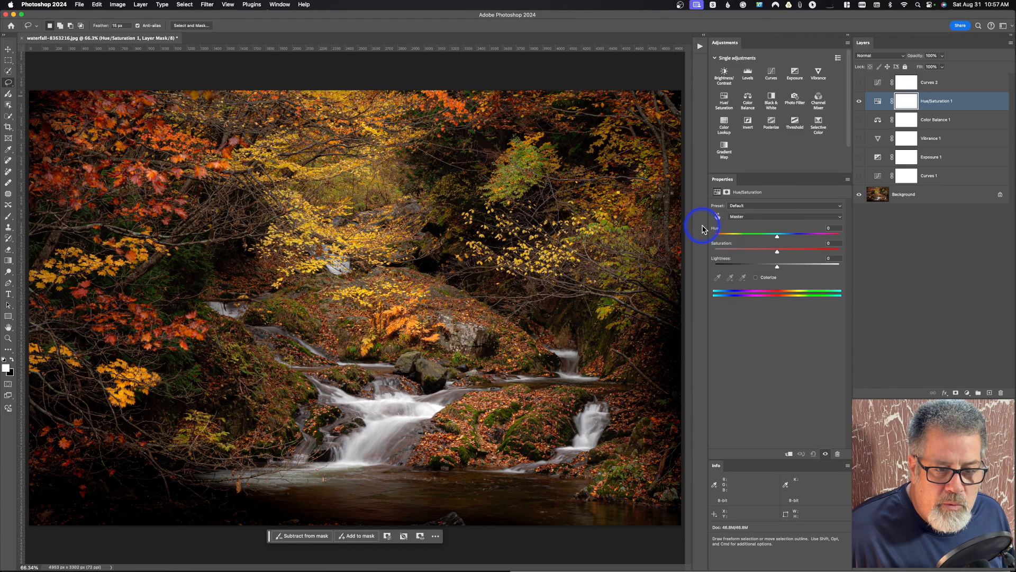
In the Hue/Saturation layer's Master range, try shifting the hue, return it to 0 and set the saturation to -2.
left_click(740, 218)
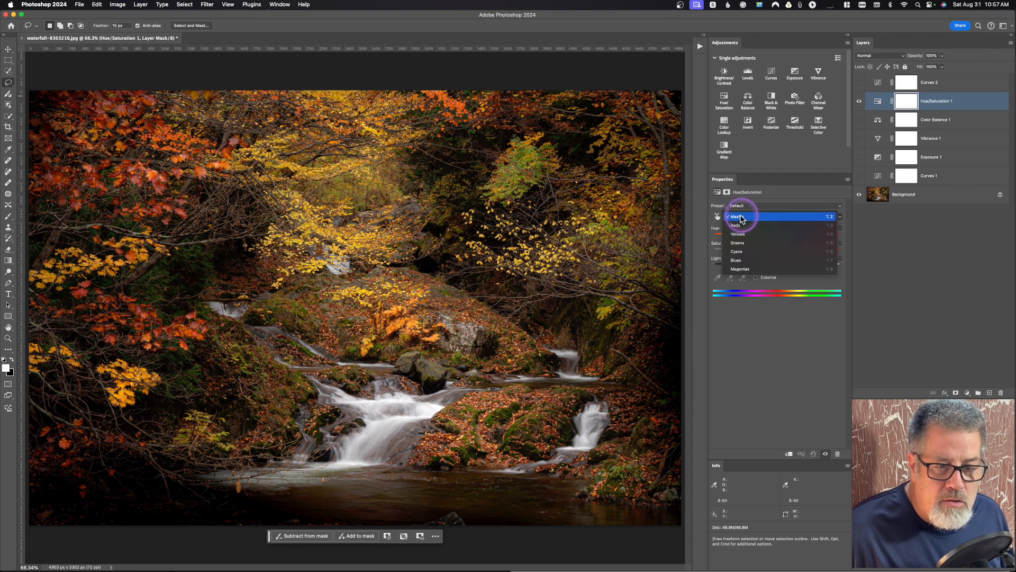
left_click(736, 207)
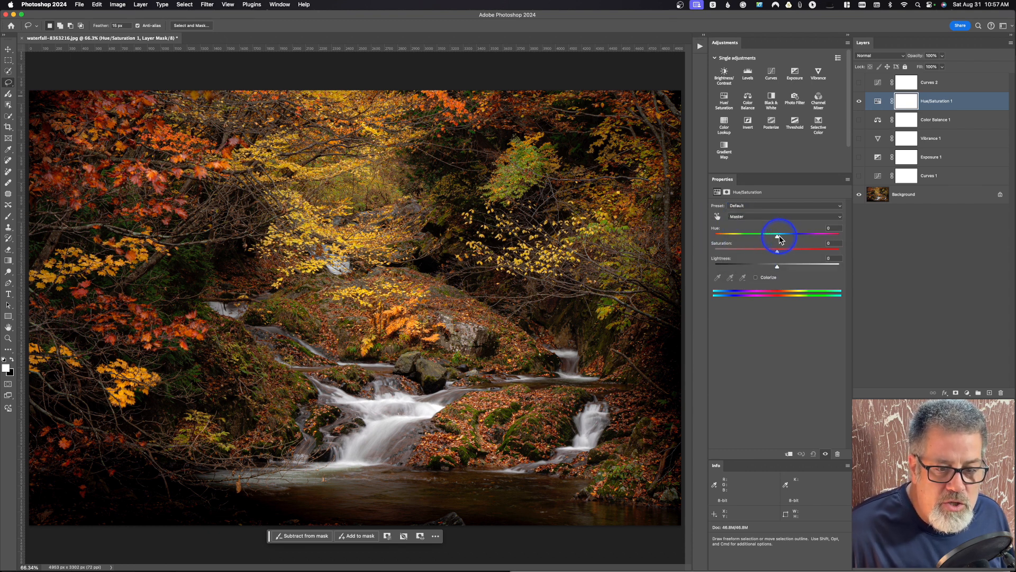
mouse_move(779, 239)
left_mouse_down()
mouse_move(799, 234)
mouse_move(761, 241)
mouse_move(778, 240)
left_mouse_up()
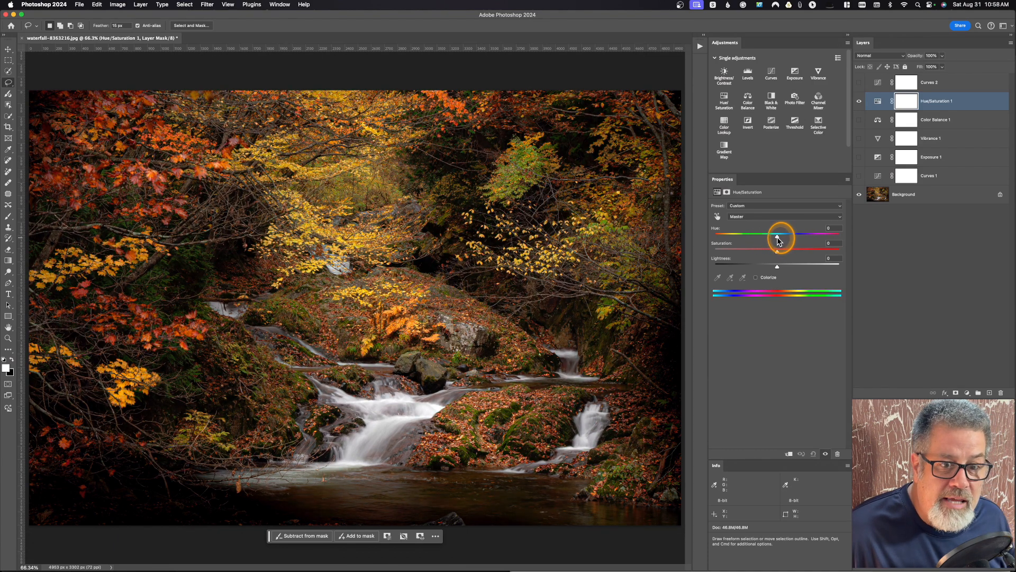
mouse_move(776, 251)
left_mouse_down()
mouse_move(697, 256)
mouse_move(1013, 245)
mouse_move(771, 263)
mouse_move(786, 267)
left_mouse_up()
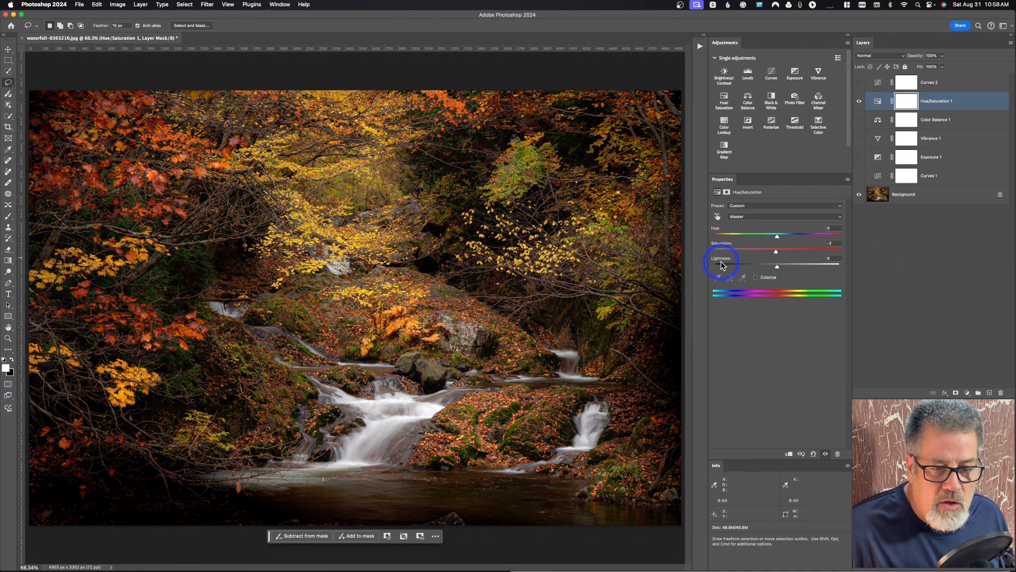
For the Reds range, set the hue to -3, the saturation to +10 and the lightness to -5.
left_click(775, 217)
left_click(778, 224)
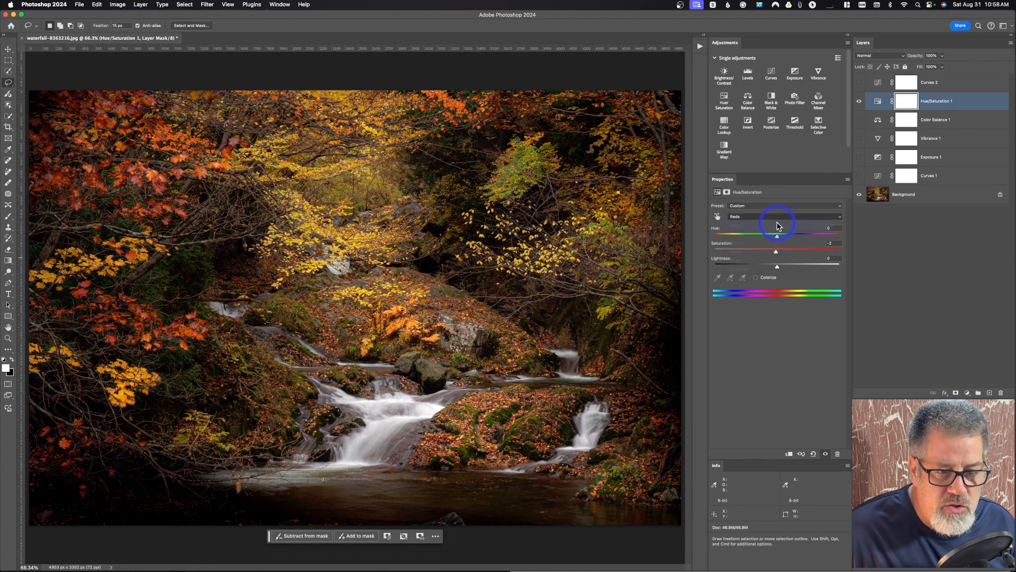
mouse_move(777, 237)
left_mouse_down()
mouse_move(793, 237)
mouse_move(771, 239)
mouse_move(787, 249)
left_mouse_up()
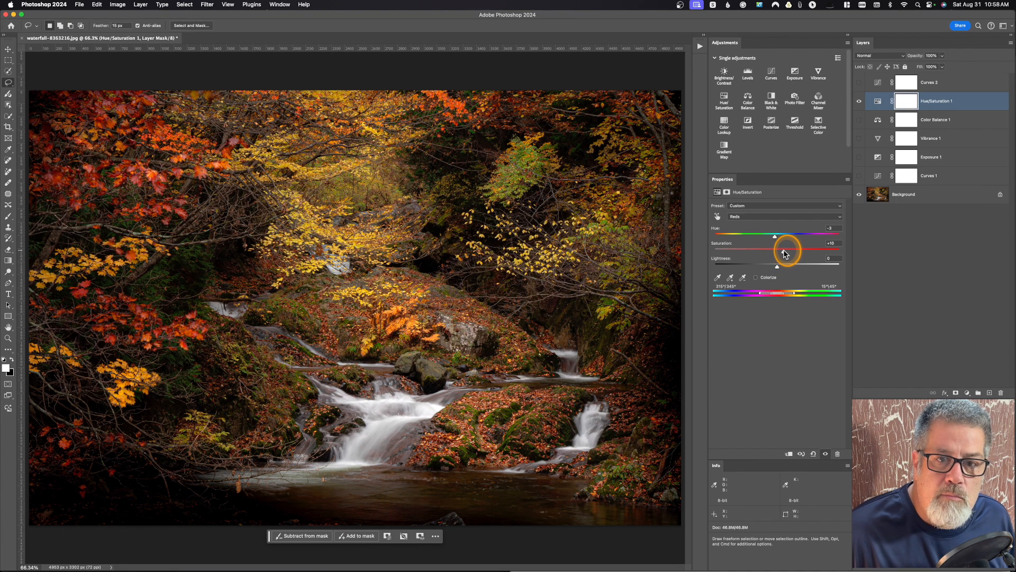
mouse_move(777, 265)
left_mouse_down()
mouse_move(769, 269)
mouse_move(778, 269)
left_mouse_up()
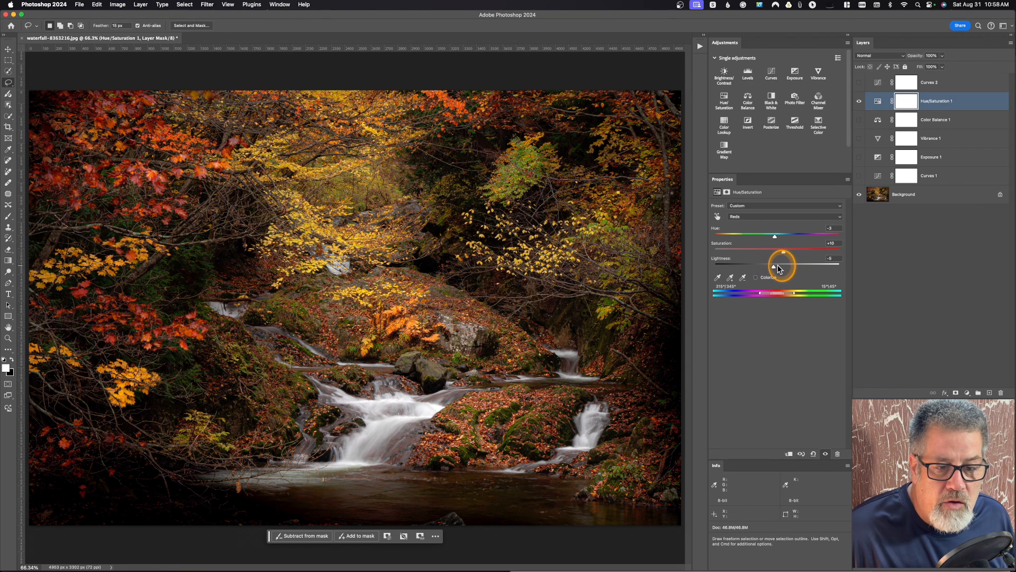
Switch the Hue/Saturation range to Yellows and raise its saturation to +10.
left_click(766, 216)
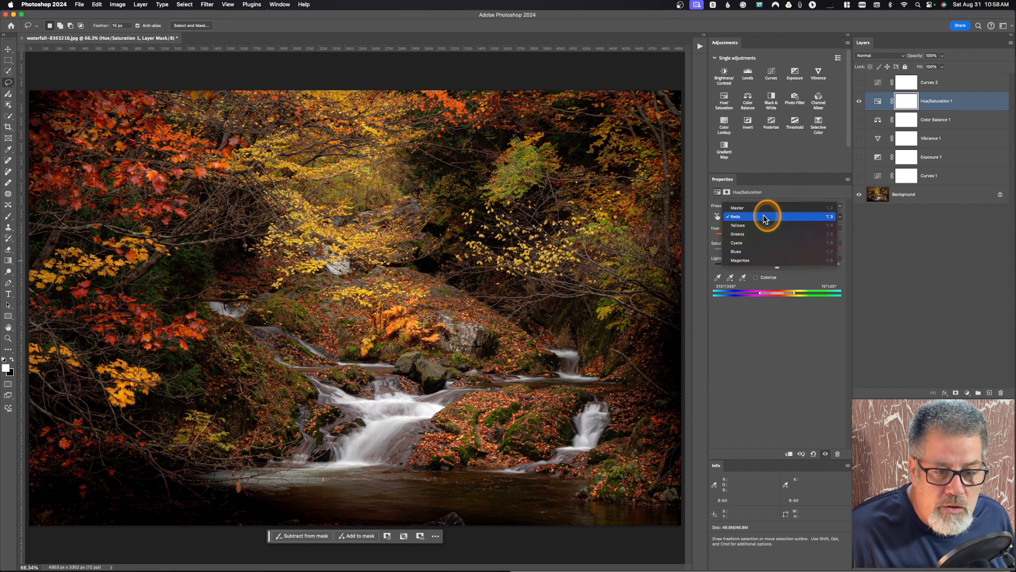
left_click(766, 225)
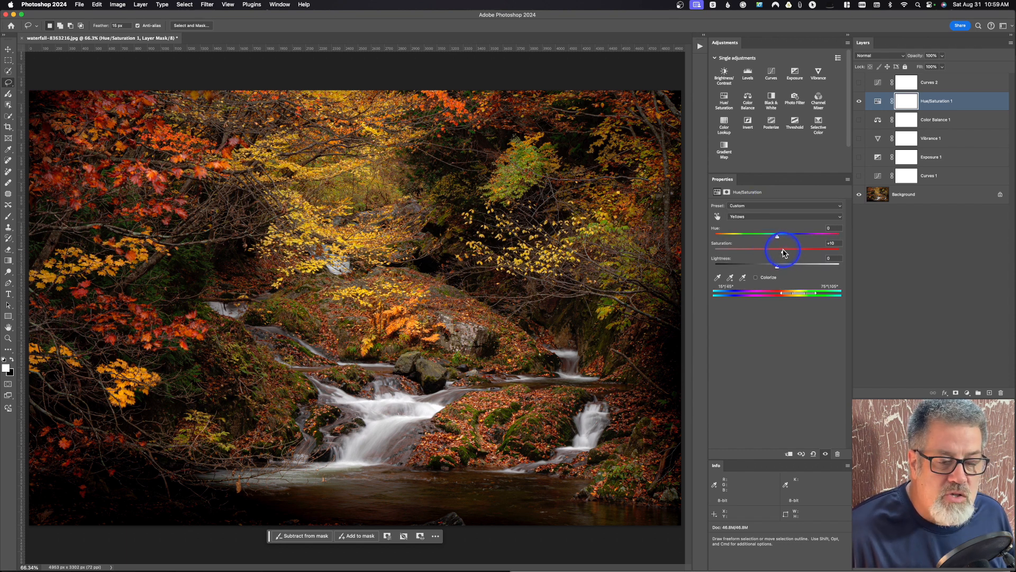
Colorize the photo with a sepia tone at hue 42, and hide the Hue/Saturation layer.
left_click(756, 279)
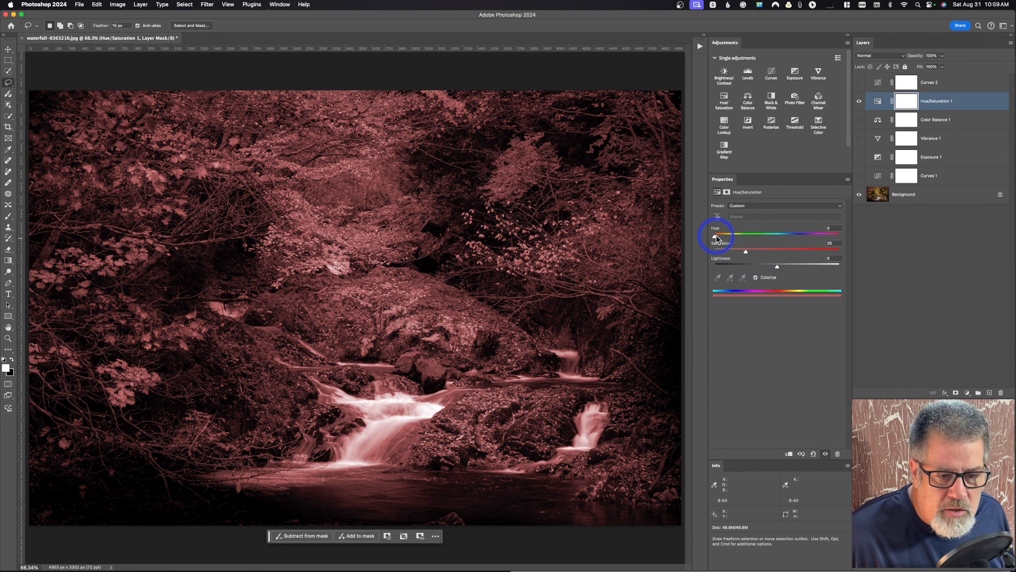
left_click_drag(716, 236, 730, 236)
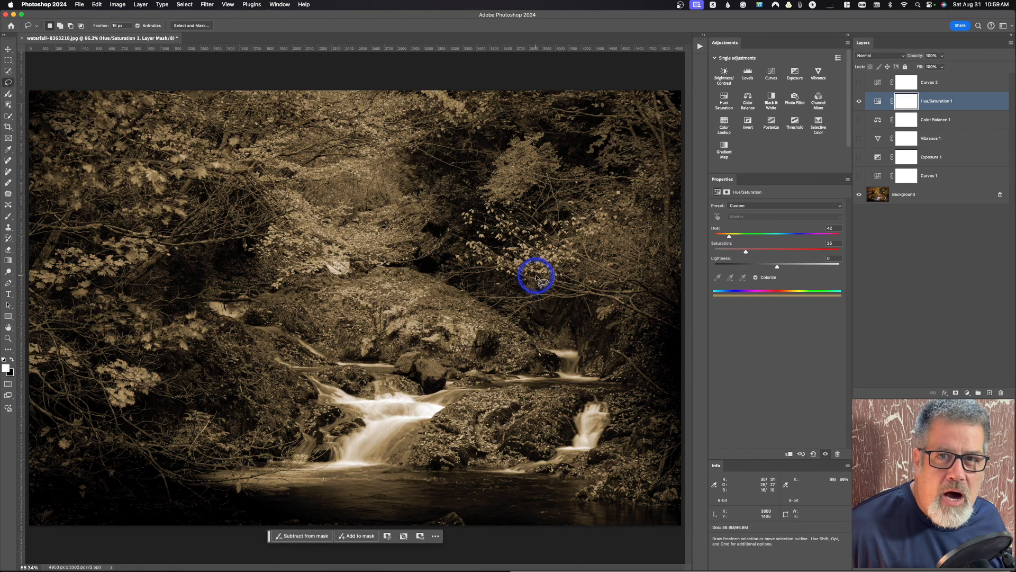
left_click(859, 101)
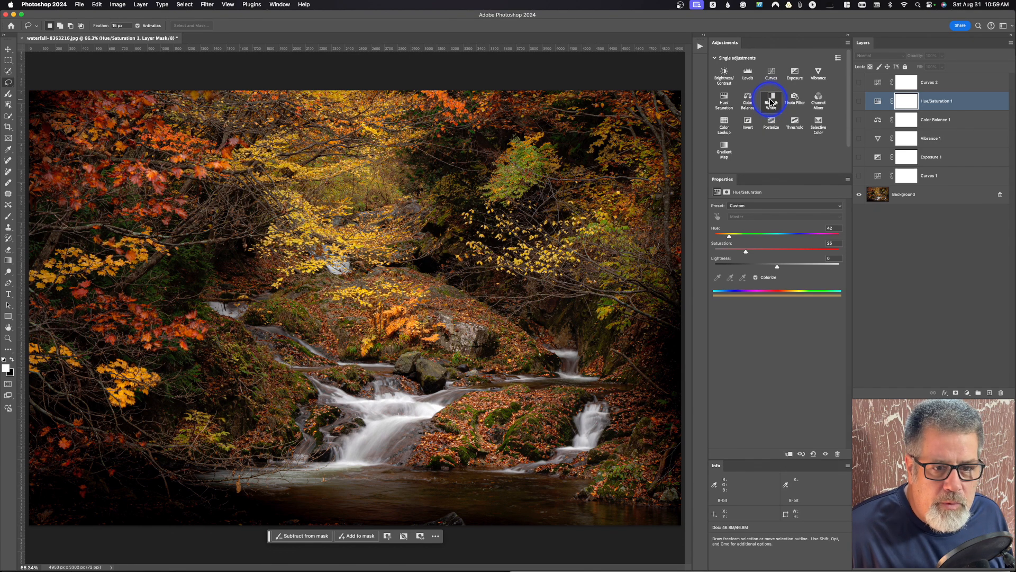
Add a Black & White adjustment layer, look through its presets and keep Default.
left_click(772, 103)
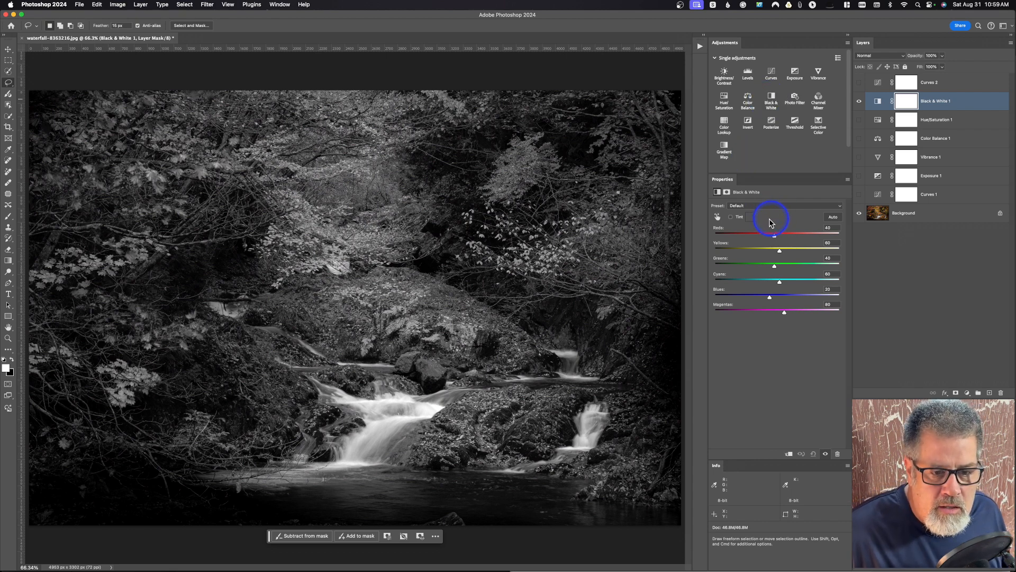
left_click(744, 206)
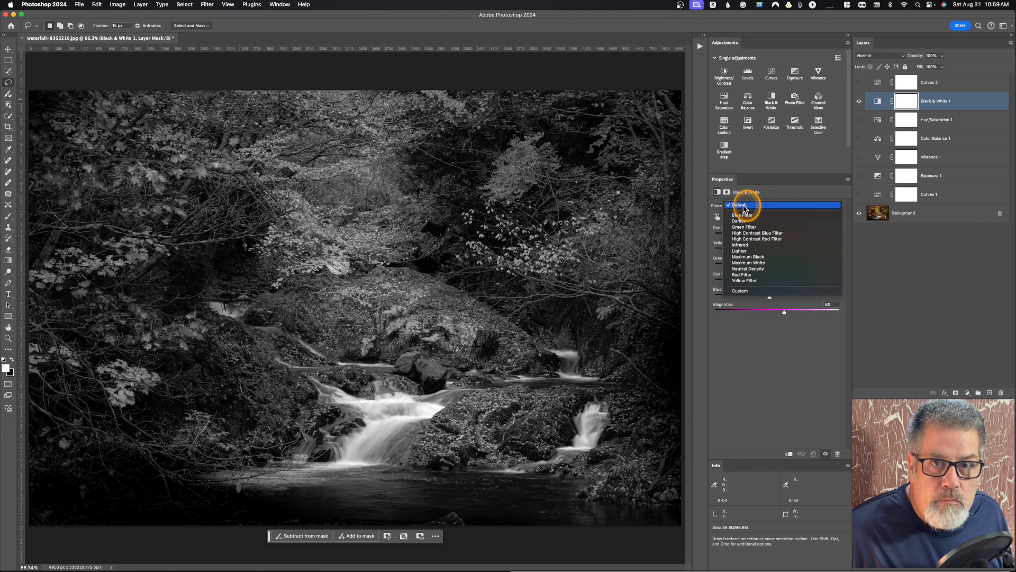
left_click(743, 208)
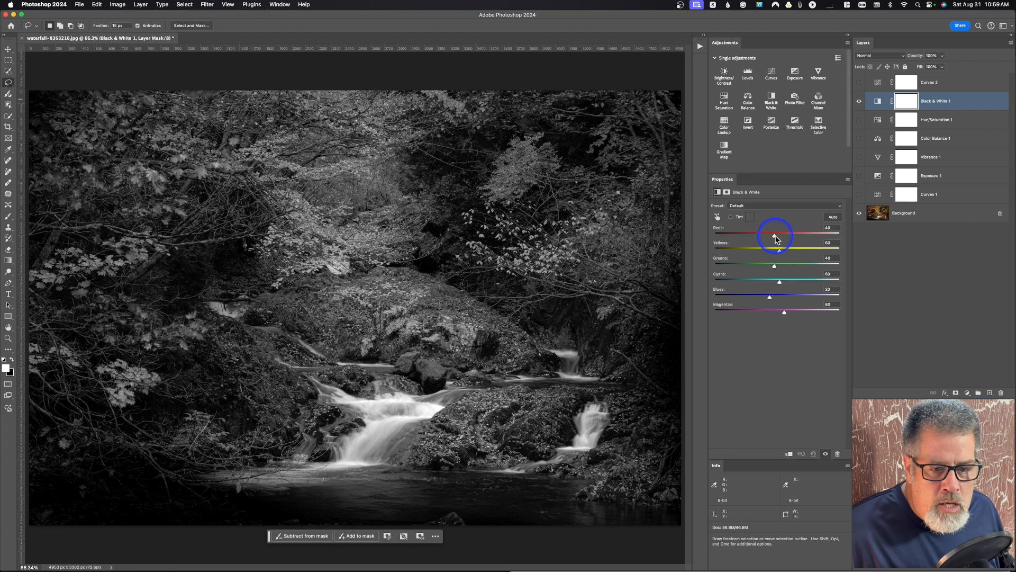
Compare the photo with and without the Black & White layer, and raise its reds to about 78 and greens to about 43.
left_click(859, 101)
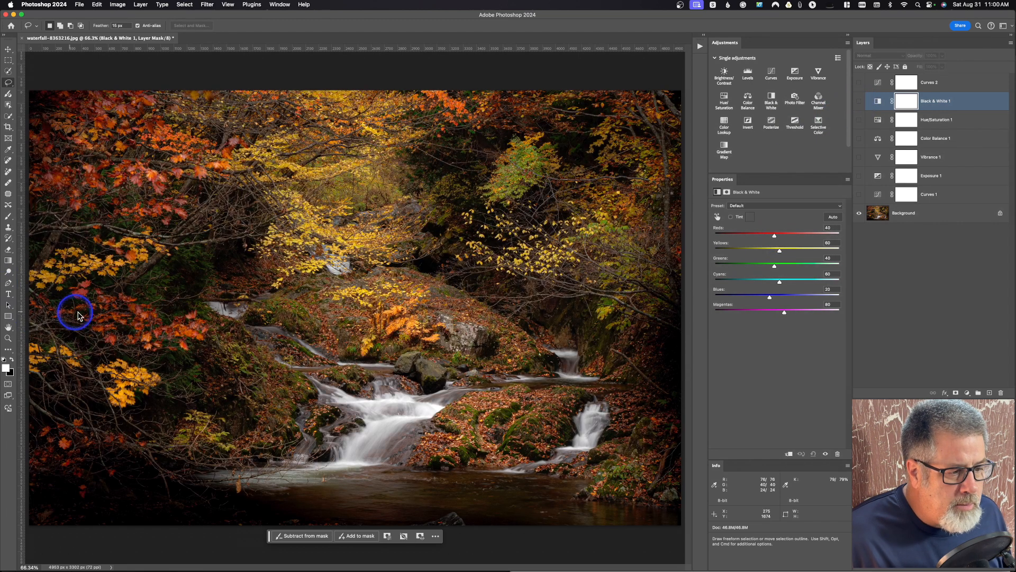
left_click(859, 101)
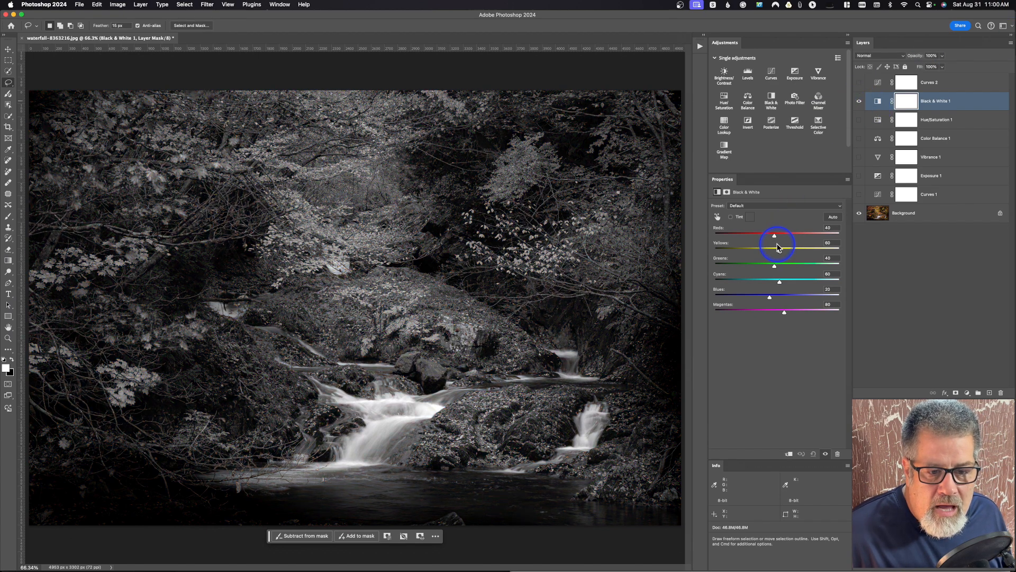
left_click_drag(785, 237, 784, 236)
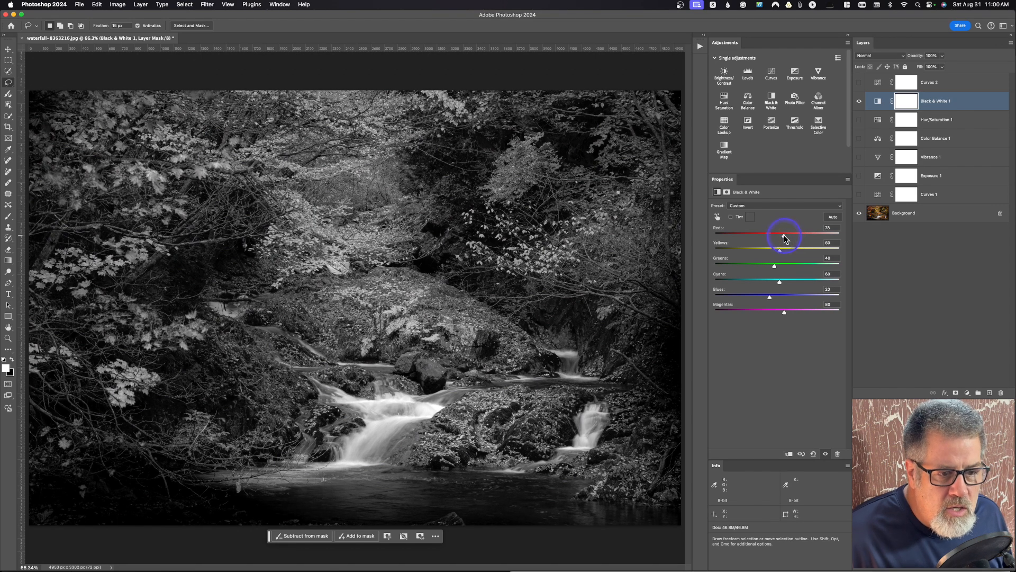
mouse_move(774, 265)
left_mouse_down()
mouse_move(809, 268)
mouse_move(771, 272)
mouse_move(807, 252)
mouse_move(780, 258)
left_mouse_up()
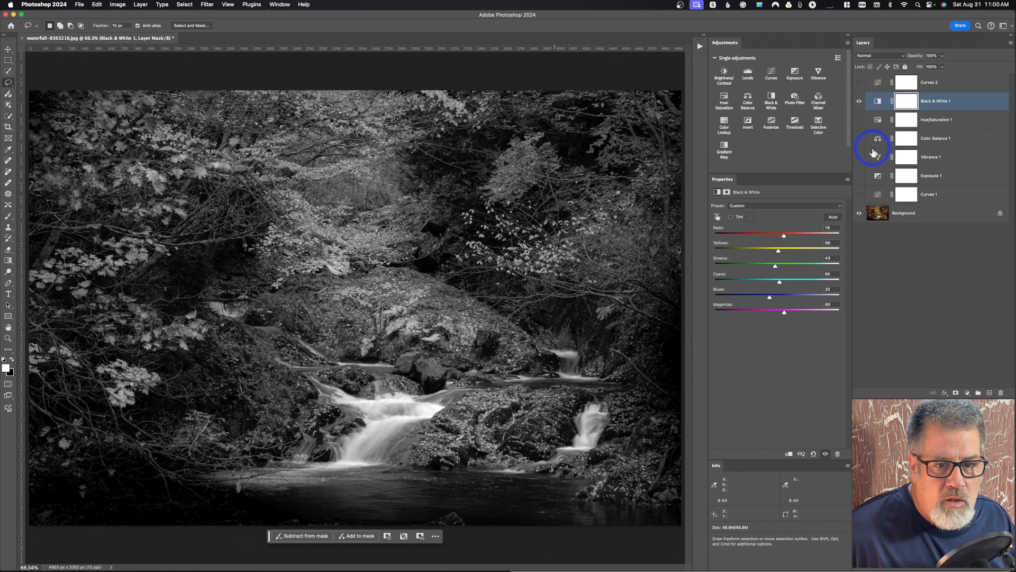
Select the Background layer and examine the document's color mode and the available modes, such as Grayscale.
left_click(877, 213)
mouse_move(7, 36)
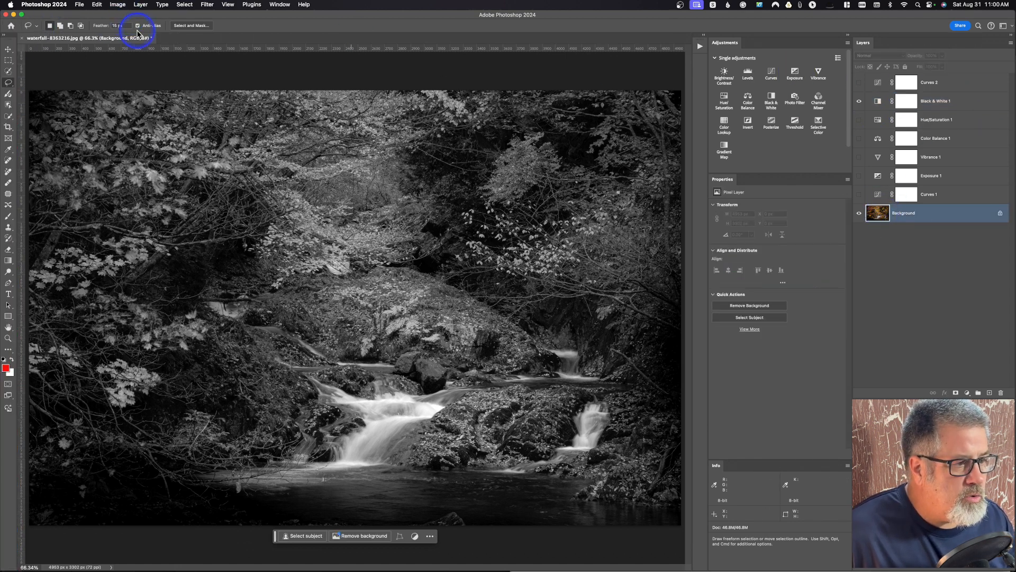
key("ctrl+m")
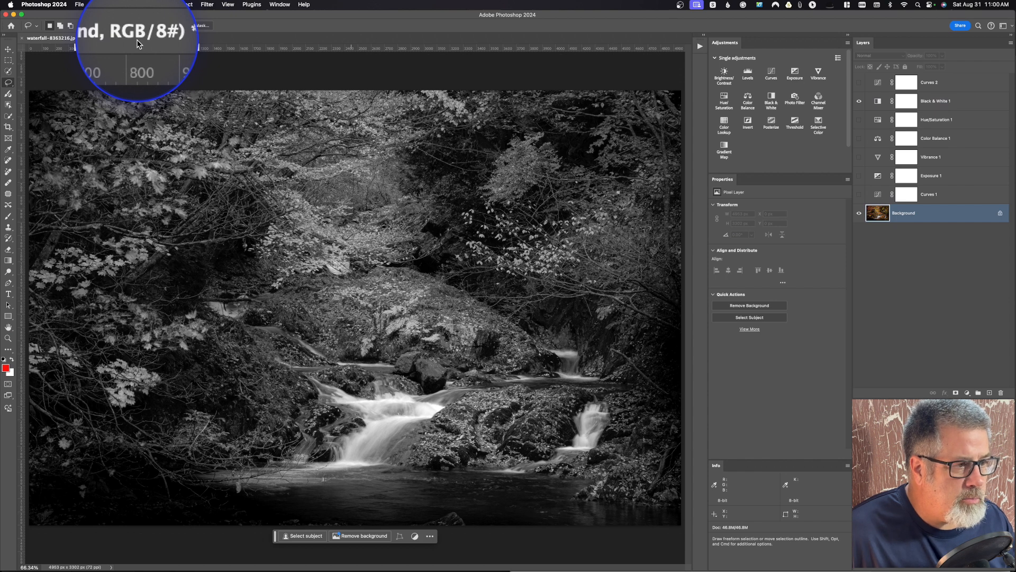
key("ctrl+m")
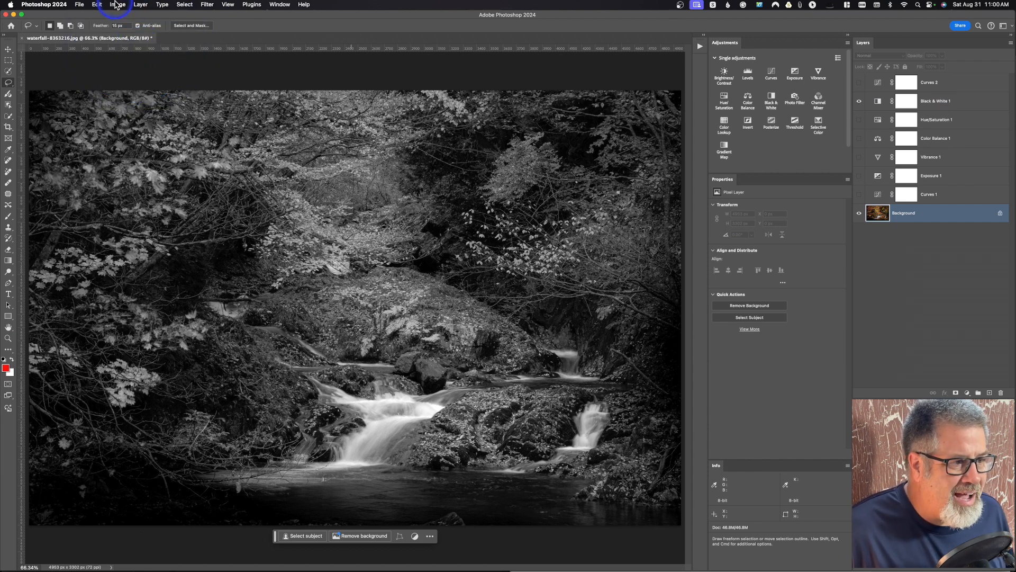
left_click(118, 4)
mouse_move(134, 17)
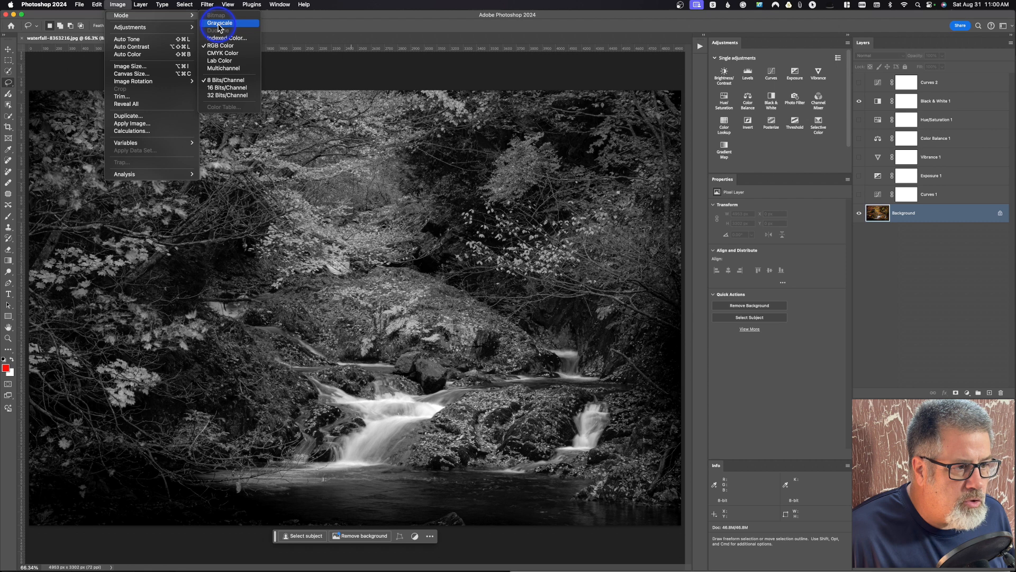
left_click(118, 5)
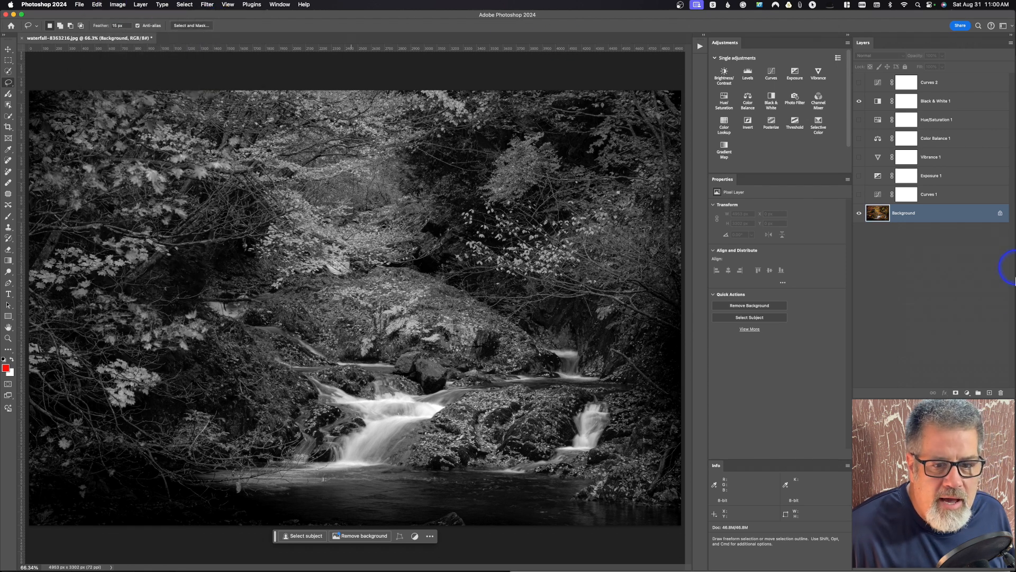
Hide the Black & White layer and add a Photo Filter adjustment layer above the Background.
left_click(859, 101)
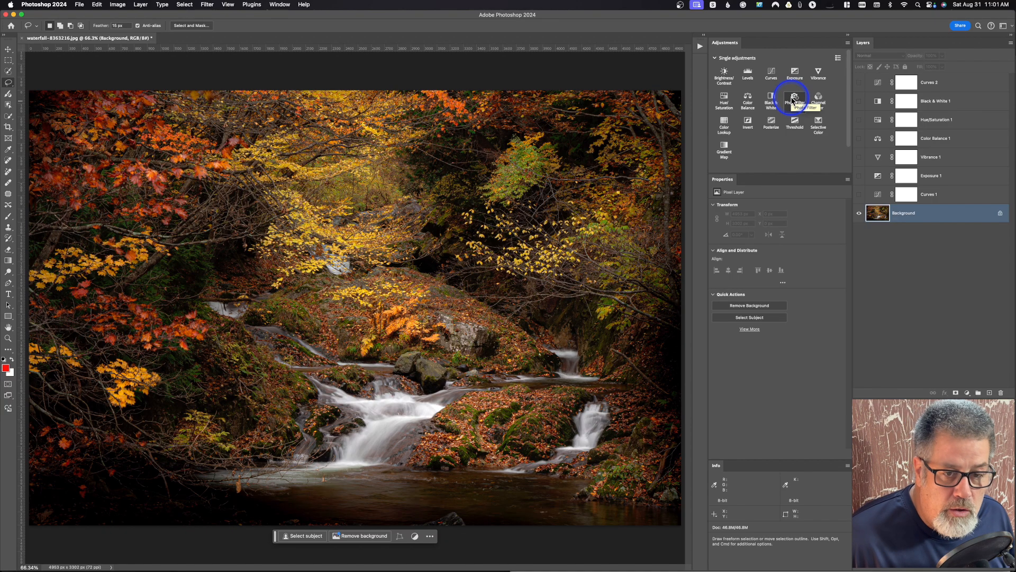
left_click(794, 98)
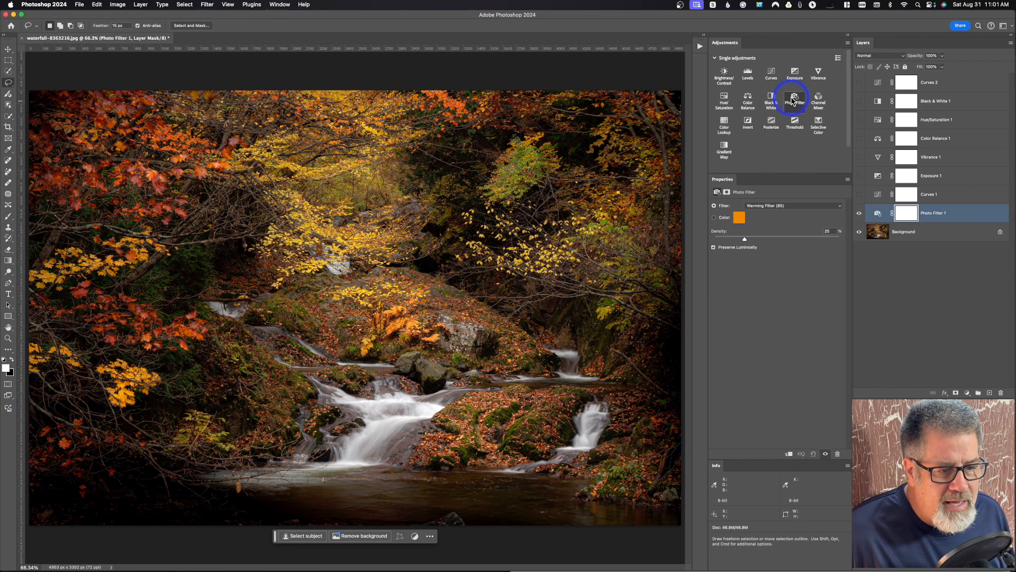
Switch the photo filter to a custom color and accept the existing orange.
left_click(739, 219)
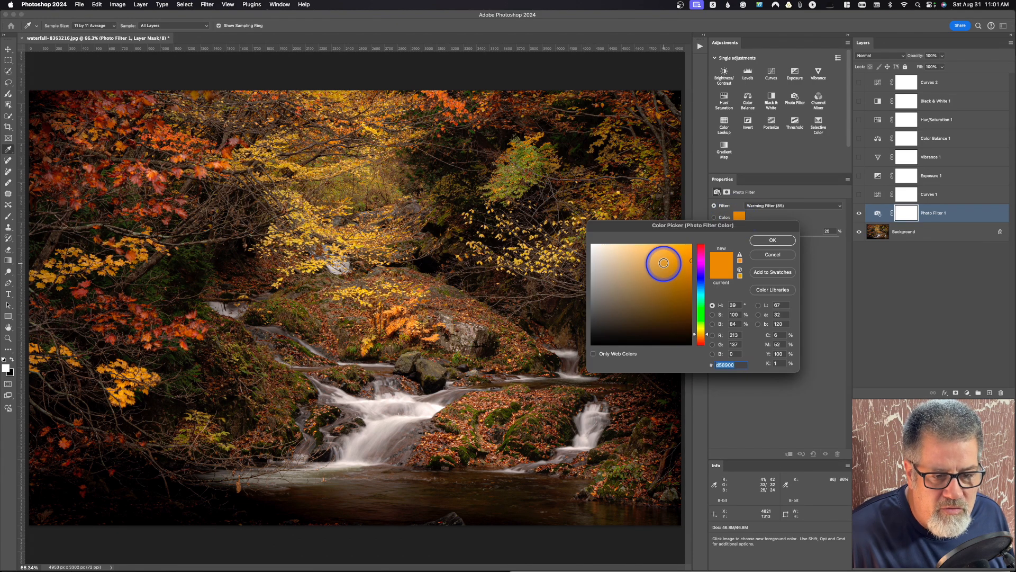
key("Return")
key("l")
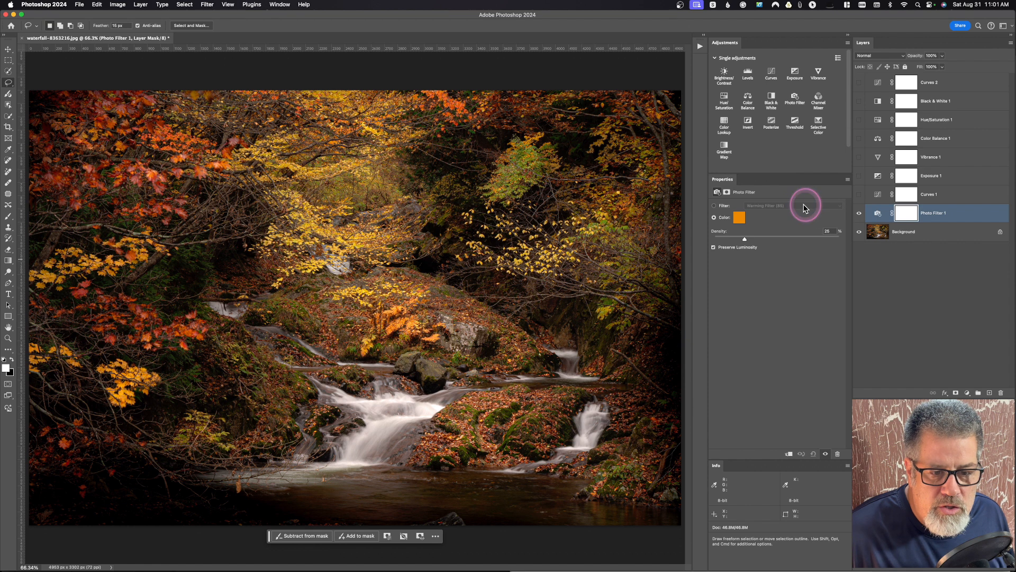
Set the photo filter to the Blue preset filter with a density of 54%.
left_click(714, 206)
left_click(750, 205)
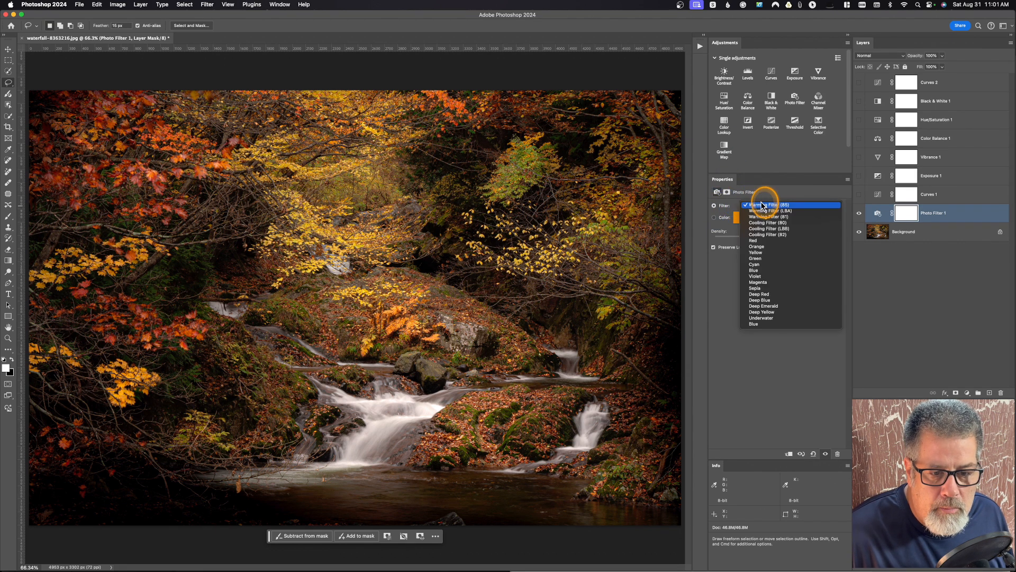
left_click(763, 270)
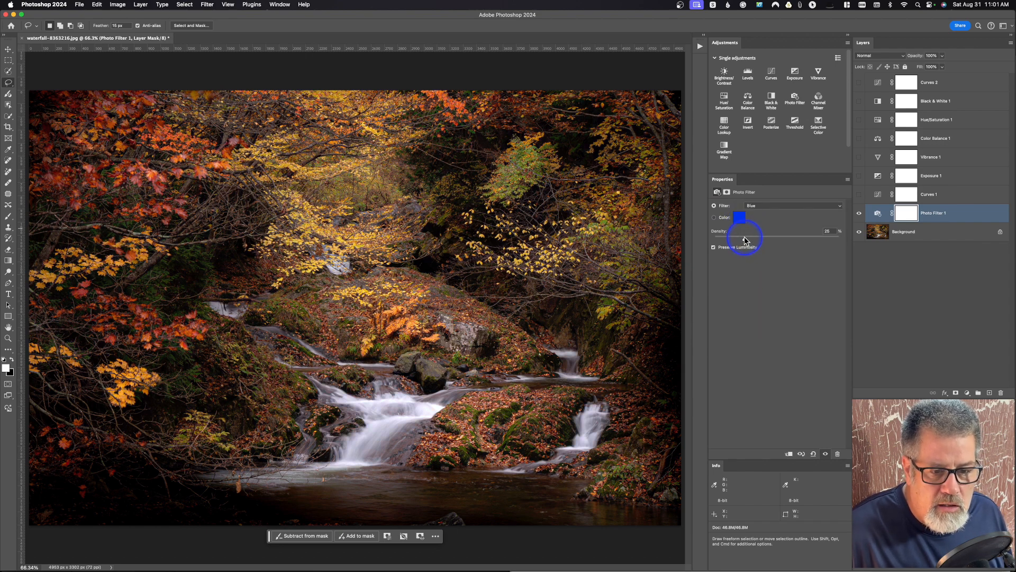
left_click_drag(744, 240, 742, 240)
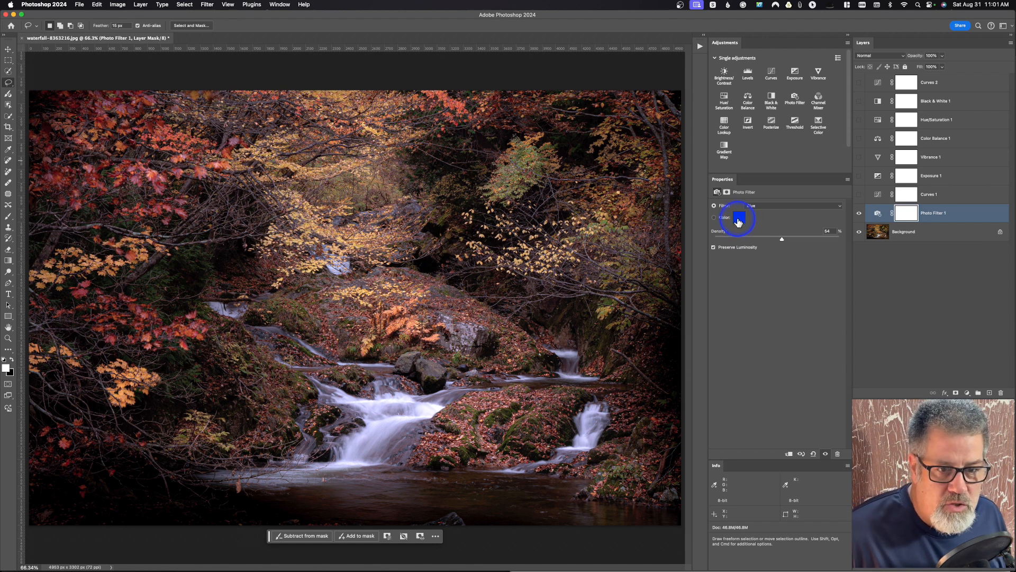
Hide the Photo Filter layer and add a Channel Mixer adjustment layer.
left_click(859, 212)
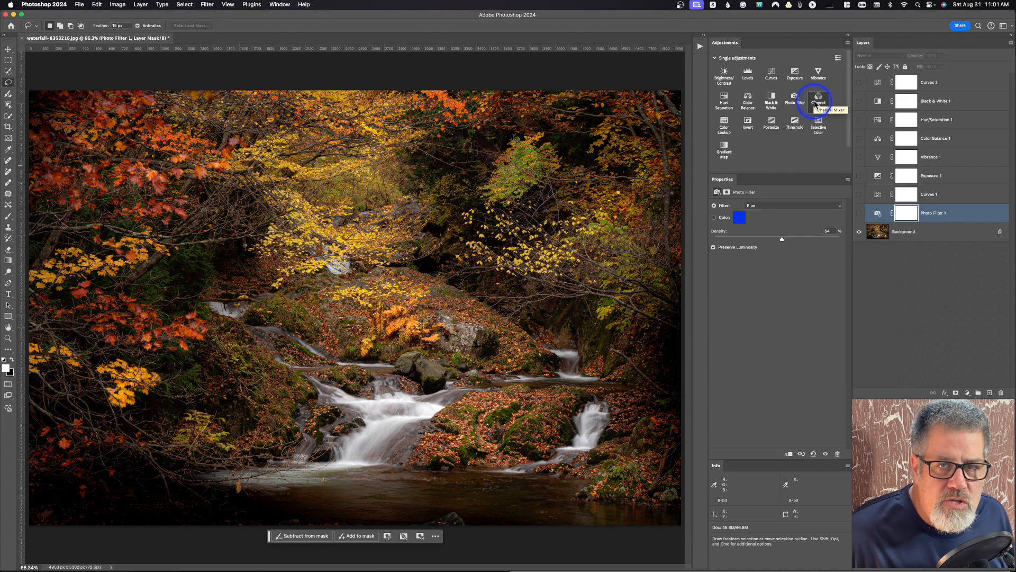
left_click(815, 103)
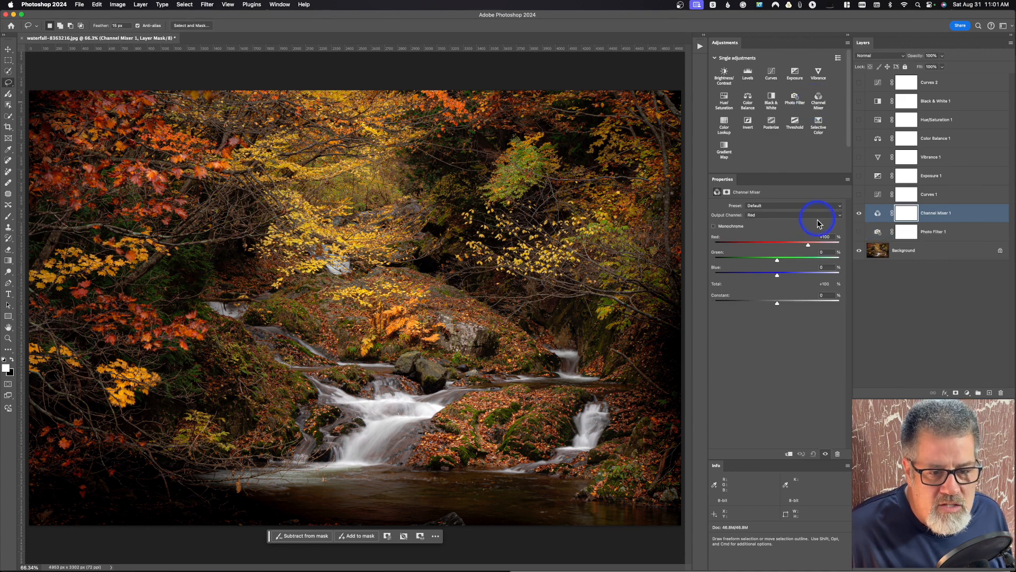
Raise red in the Channel Mixer's Red output channel to about +114%, and turn on Monochrome.
mouse_move(808, 248)
left_mouse_down()
mouse_move(782, 248)
mouse_move(814, 249)
left_mouse_up()
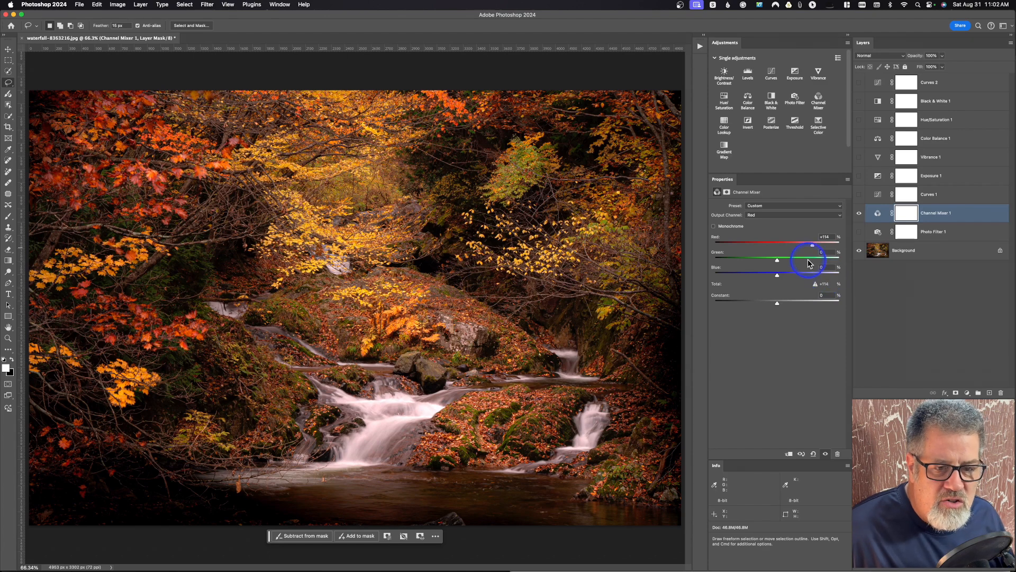
left_click(714, 228)
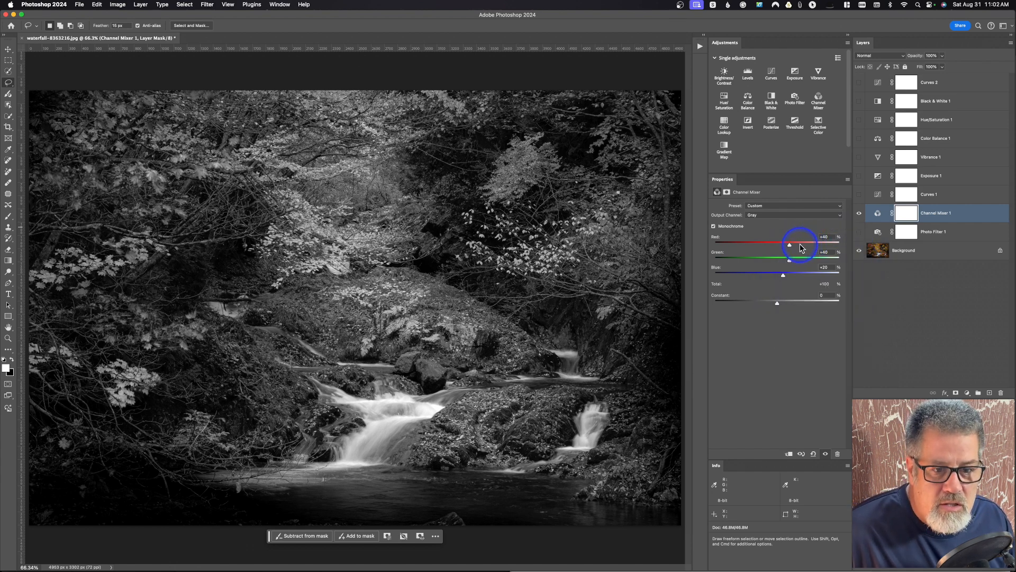
Set the Channel Mixer's monochrome mix to about red +46%, green +57% and blue 0%.
left_click_drag(791, 246, 792, 248)
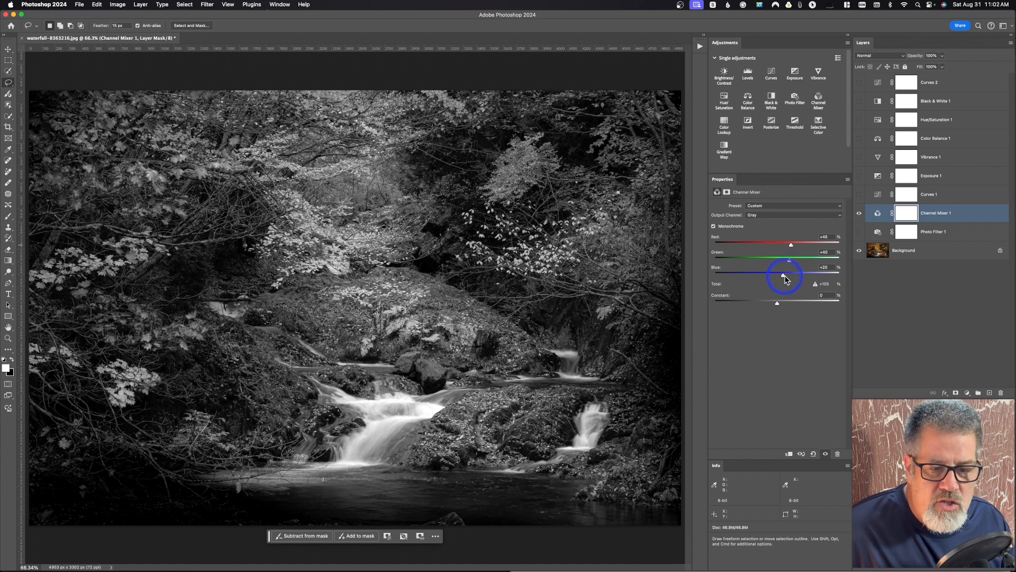
left_click(821, 267)
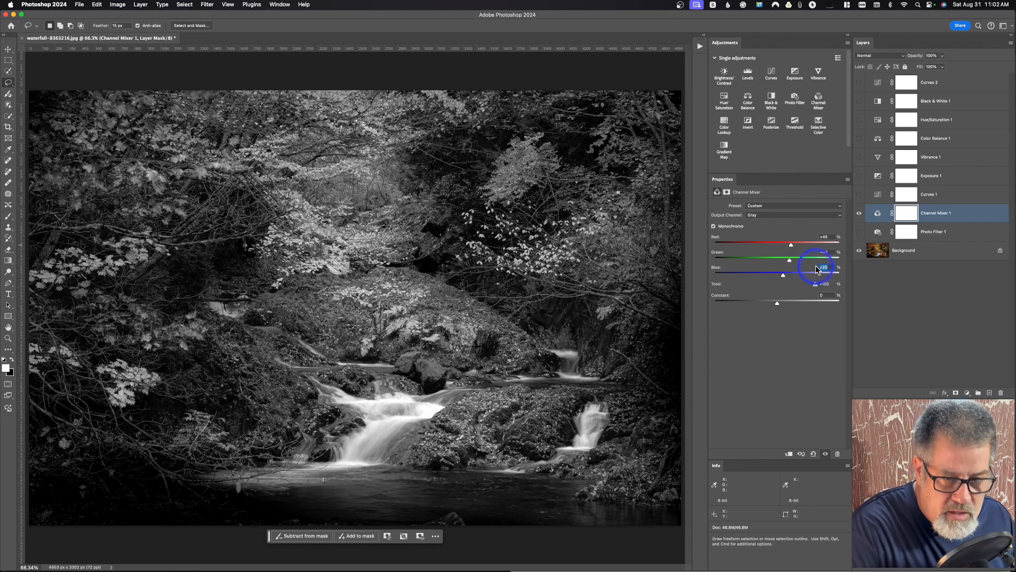
type("0")
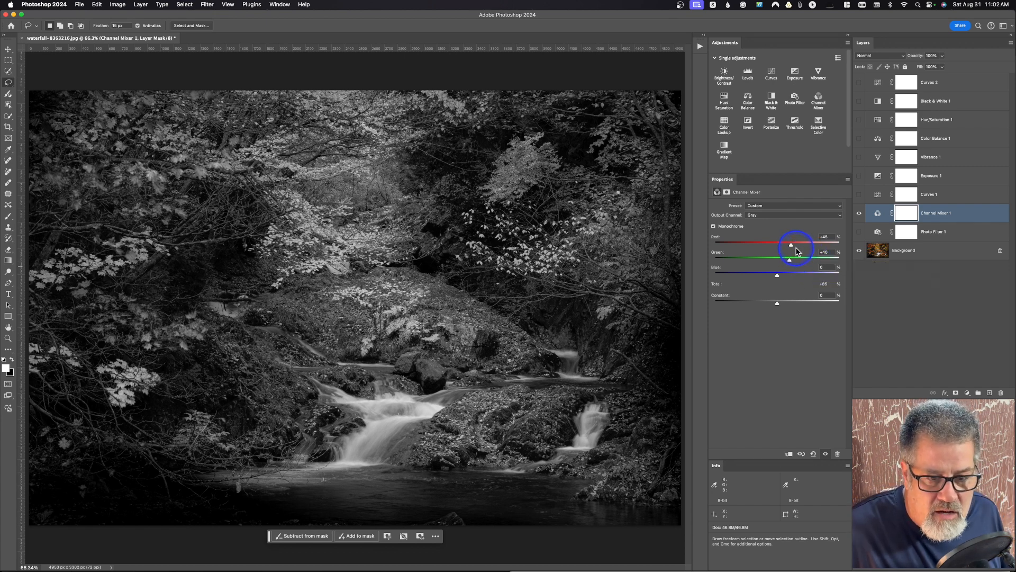
left_click_drag(790, 259, 796, 261)
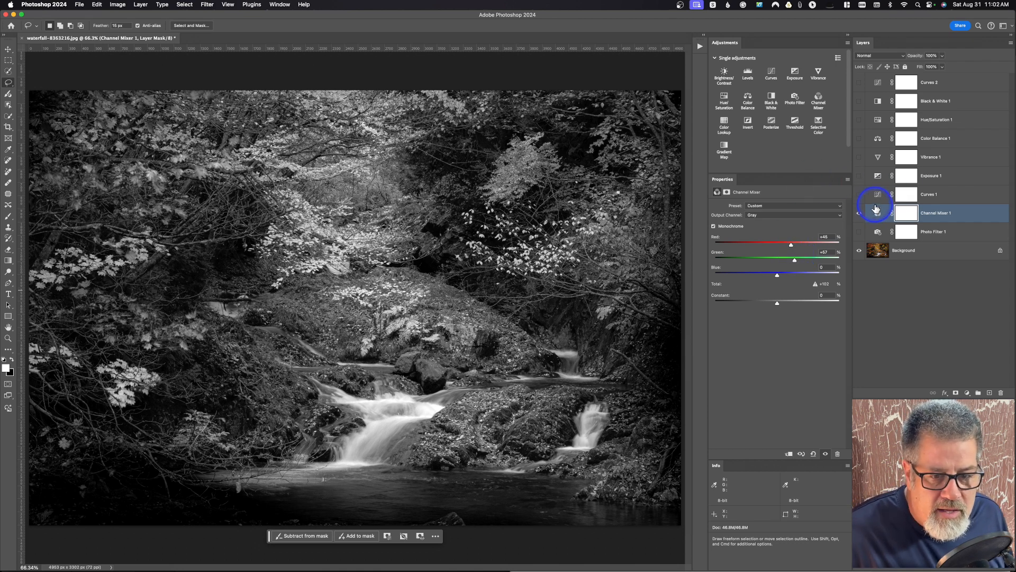
Hide the Channel Mixer layer and add a Color Lookup adjustment layer.
left_click(859, 215)
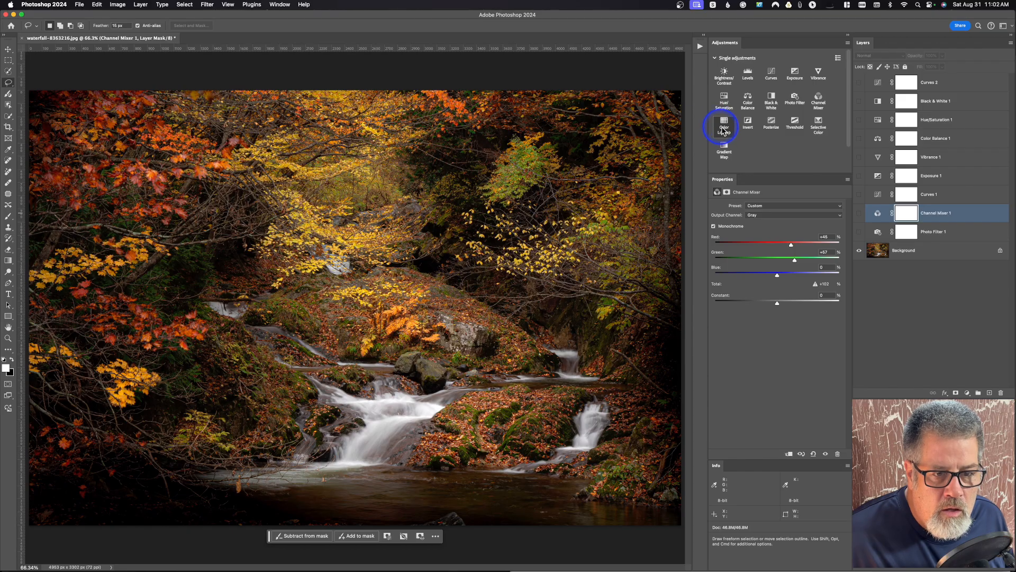
left_click(725, 126)
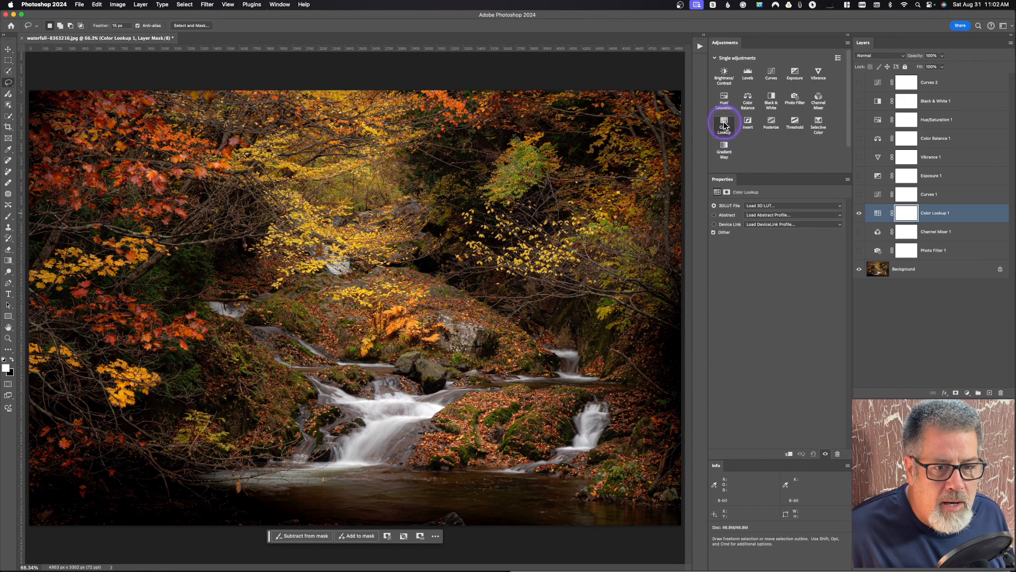
Try the Candlelight.CUBE and Crisp_Winter.look 3D LUTs on the Color Lookup layer.
left_click(783, 207)
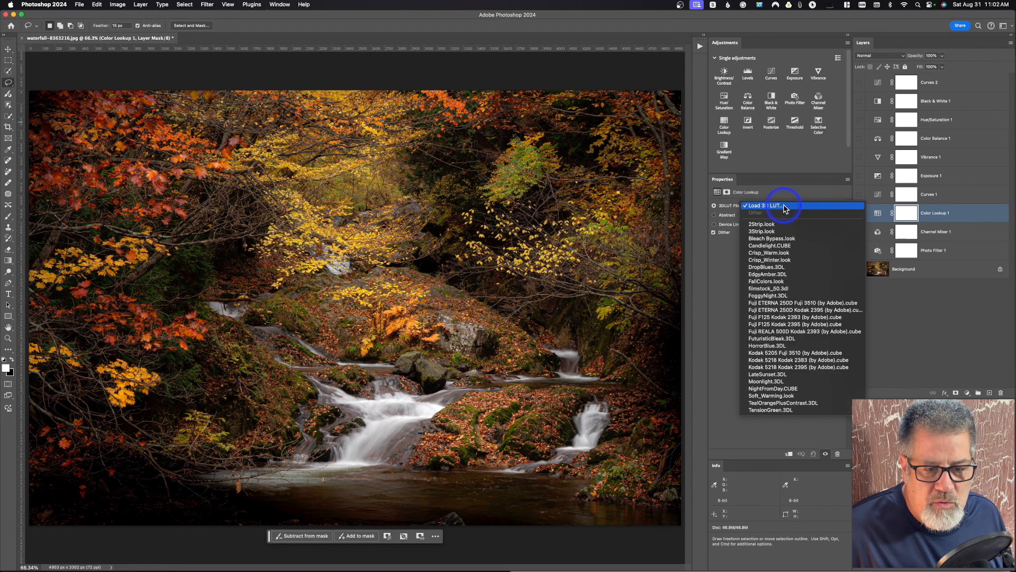
left_click(791, 245)
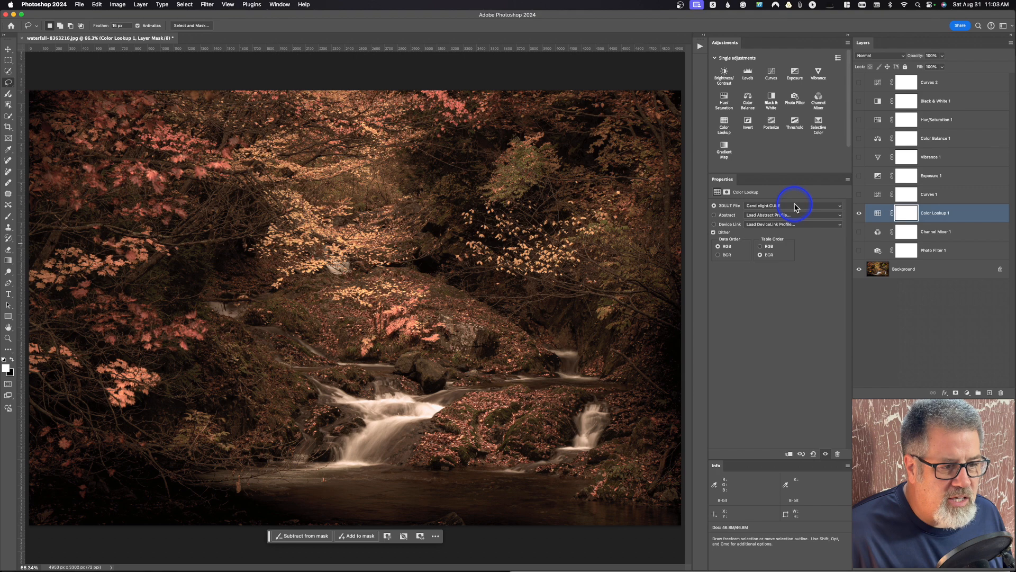
left_click(794, 206)
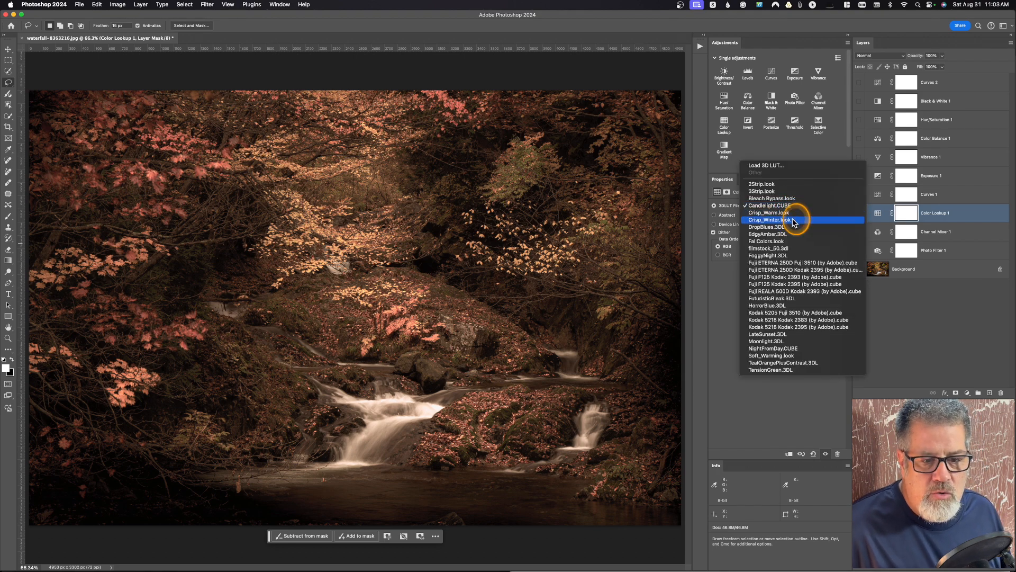
left_click(792, 218)
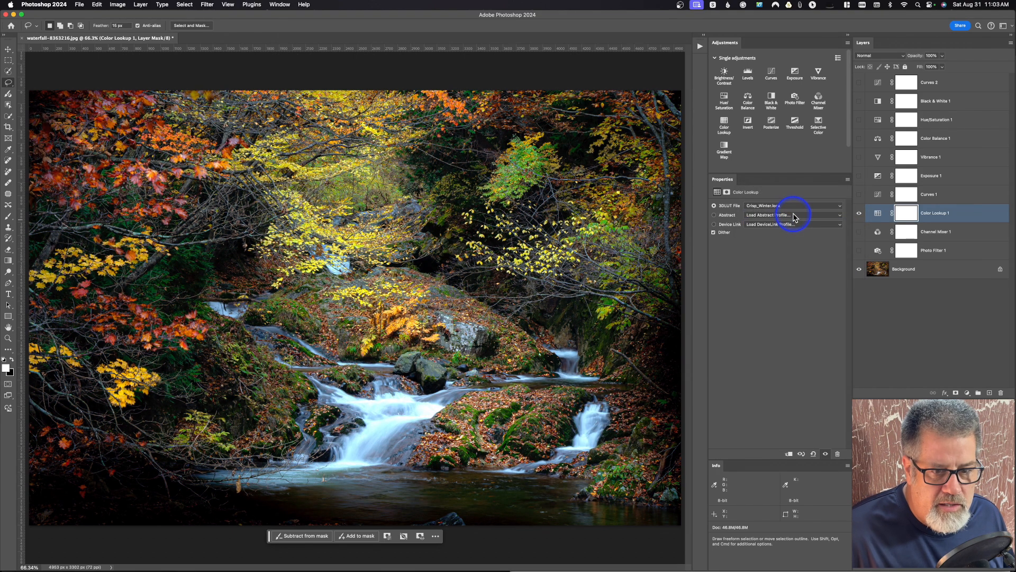
Apply the Fuji ETERNA 250D Fuji 3510 (by Adobe).cube 3D LUT, and hide the Color Lookup layer.
left_click(790, 205)
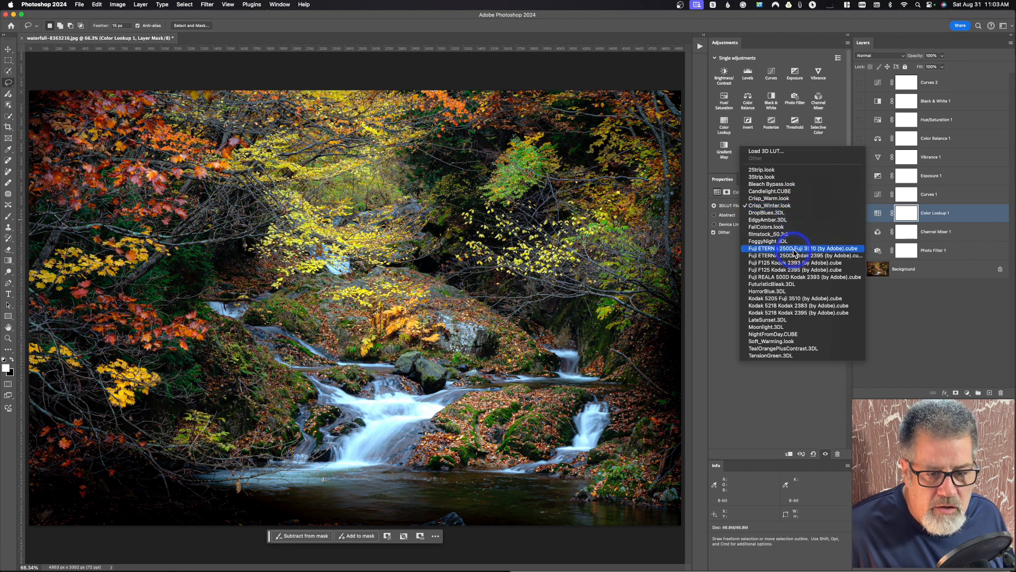
left_click(794, 248)
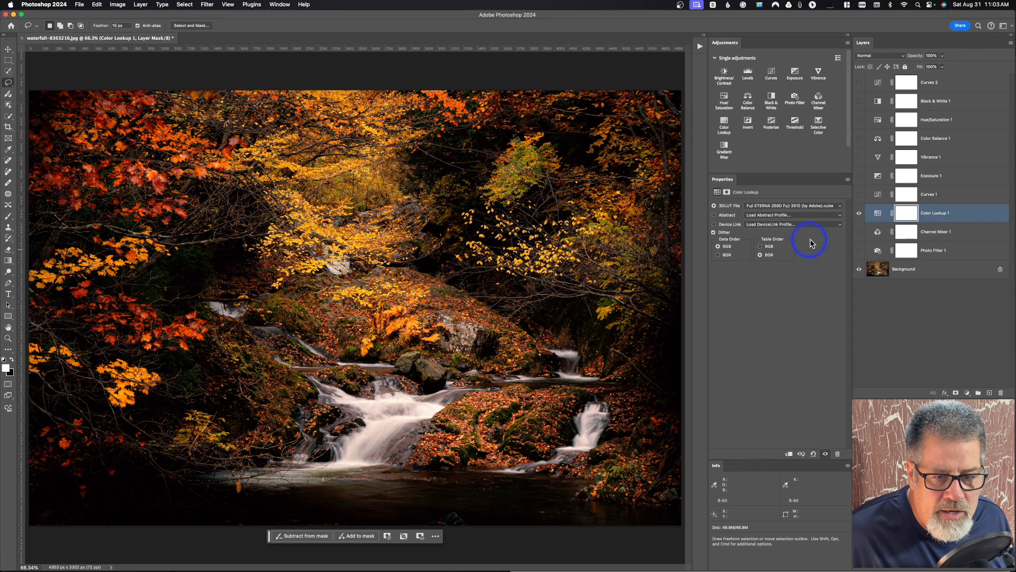
left_click(859, 214)
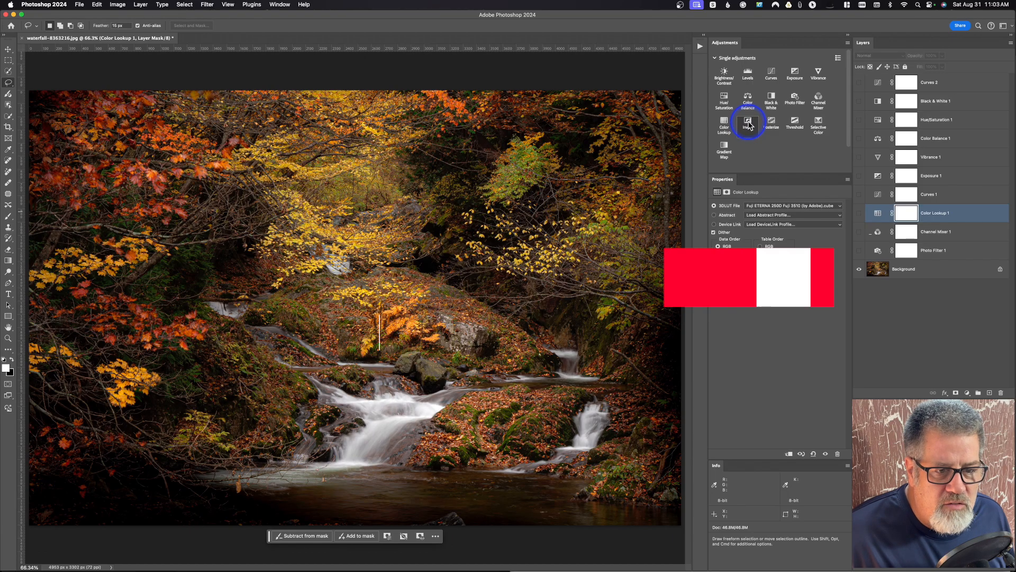
Add an Invert adjustment layer to turn the photo into a negative, and hide that layer.
left_click(747, 123)
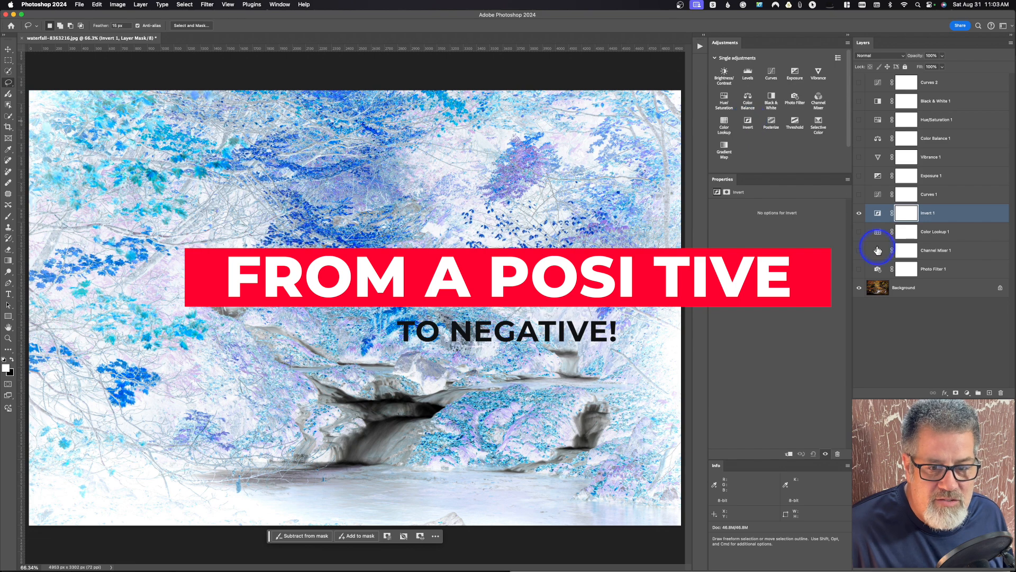
left_click(859, 212)
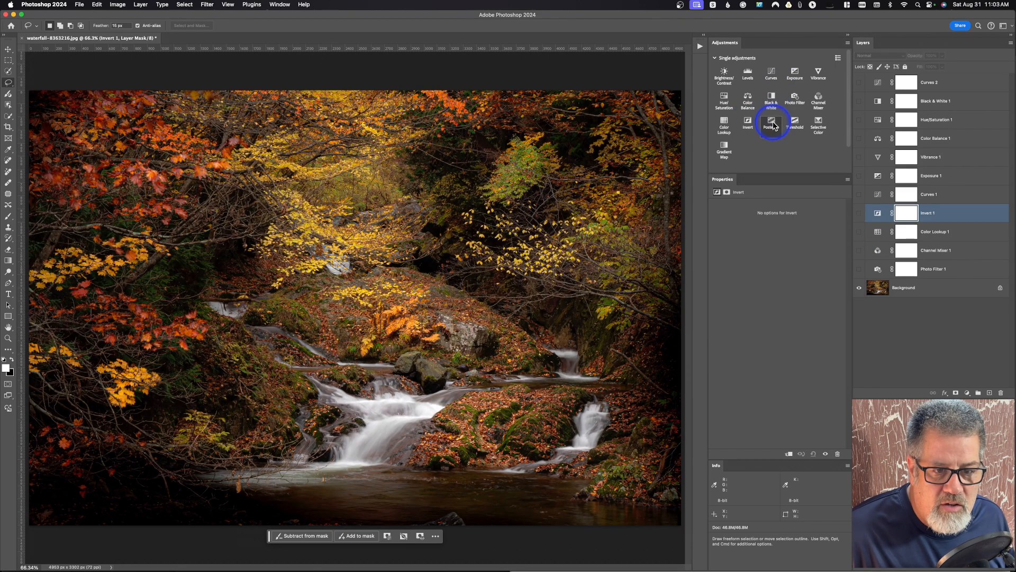
Add a Posterize adjustment layer, raise its levels to about 8, and hide it.
left_click(772, 124)
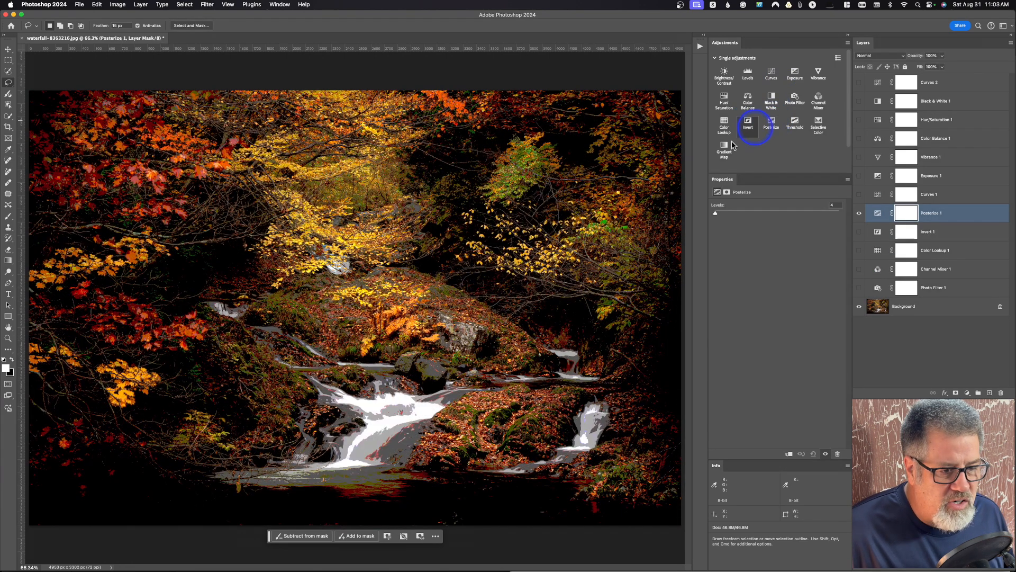
left_click_drag(716, 213, 721, 214)
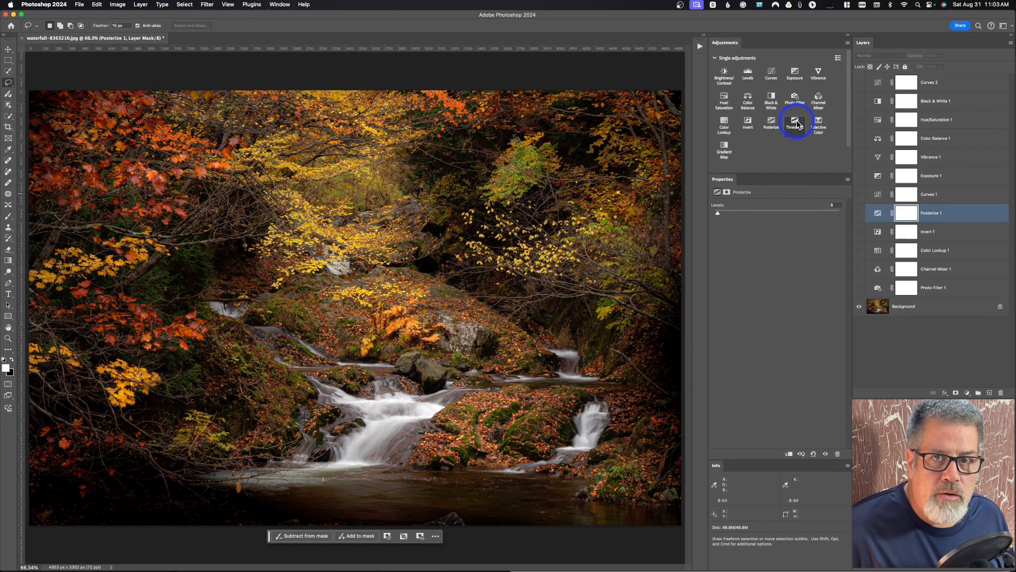
Add a Threshold adjustment layer, raise its threshold level to about 150, and hide it.
left_click(795, 123)
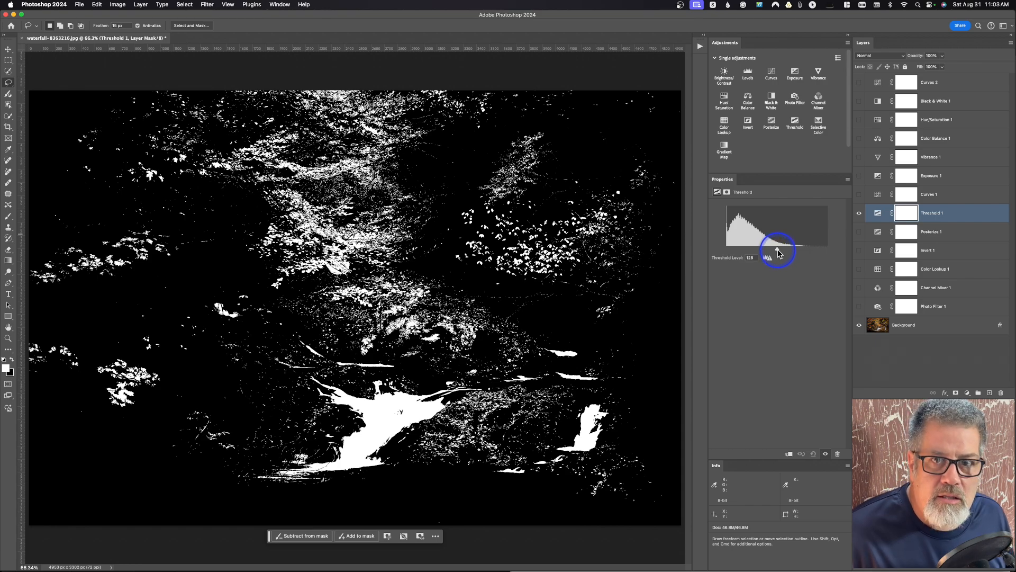
mouse_move(779, 249)
left_mouse_down()
mouse_move(756, 256)
mouse_move(794, 249)
mouse_move(787, 255)
left_mouse_up()
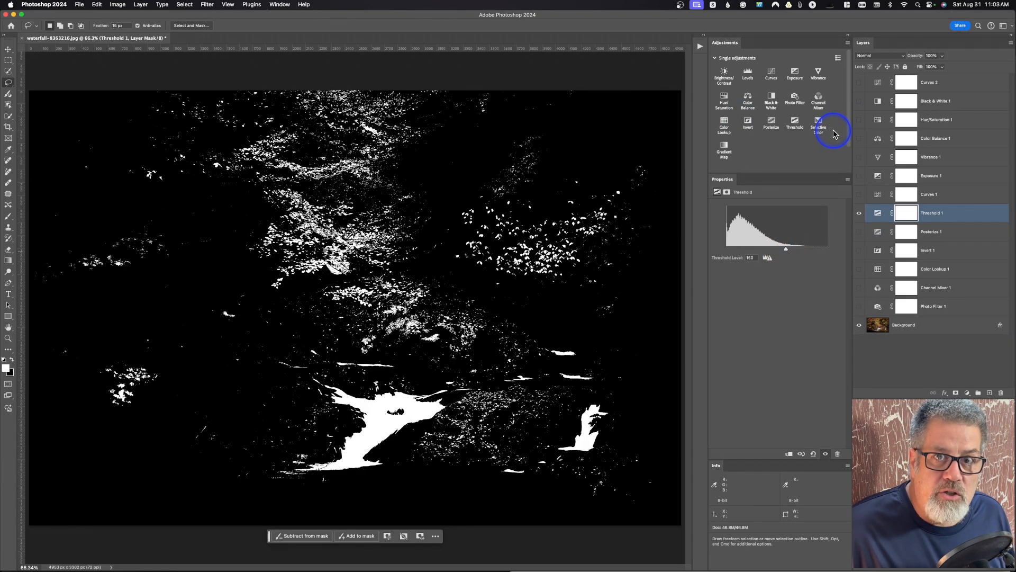
left_click(858, 214)
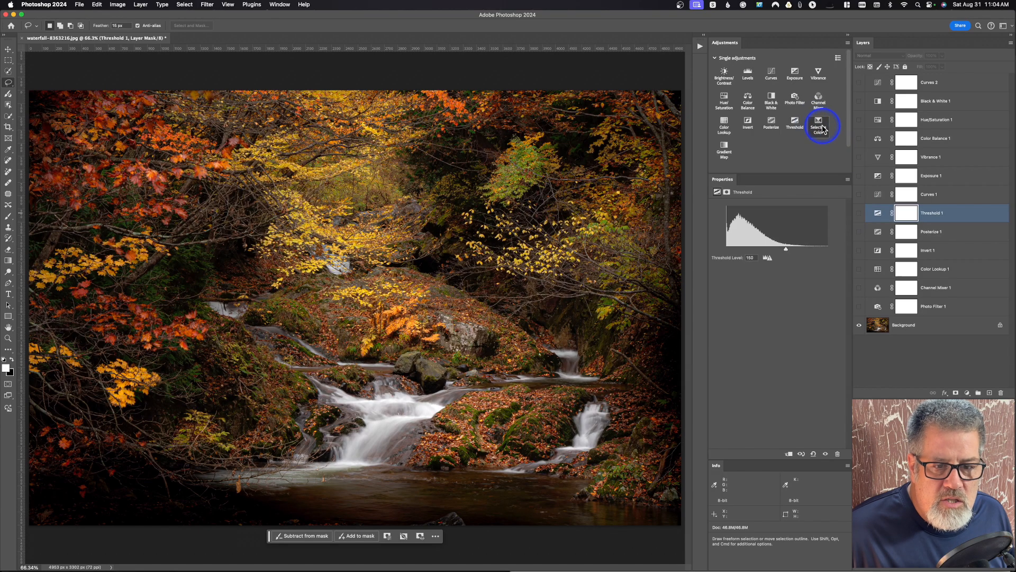
Add a Selective Color adjustment layer and set the Reds to about +9% cyan and +4% black.
left_click(820, 126)
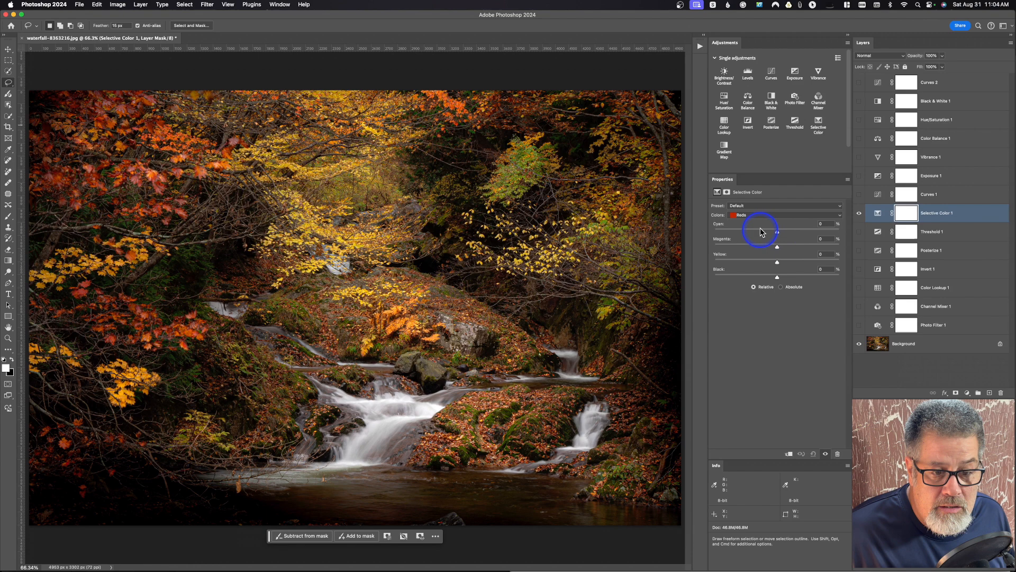
mouse_move(777, 280)
left_mouse_down()
mouse_move(791, 279)
mouse_move(770, 280)
mouse_move(780, 279)
left_mouse_up()
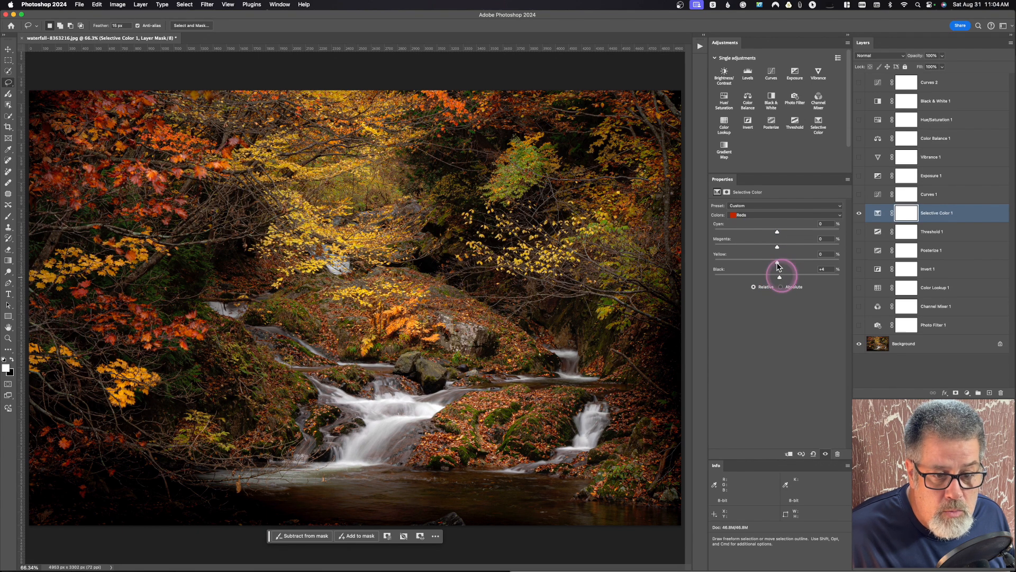
left_click(758, 216)
left_click(758, 215)
mouse_move(777, 231)
left_mouse_down()
mouse_move(764, 231)
mouse_move(783, 232)
left_mouse_up()
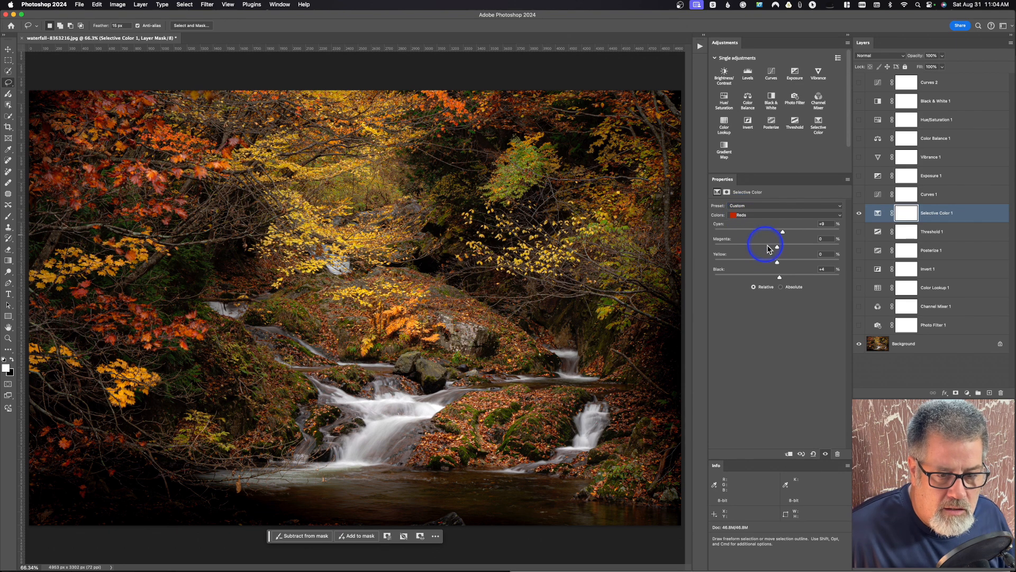
left_click(762, 214)
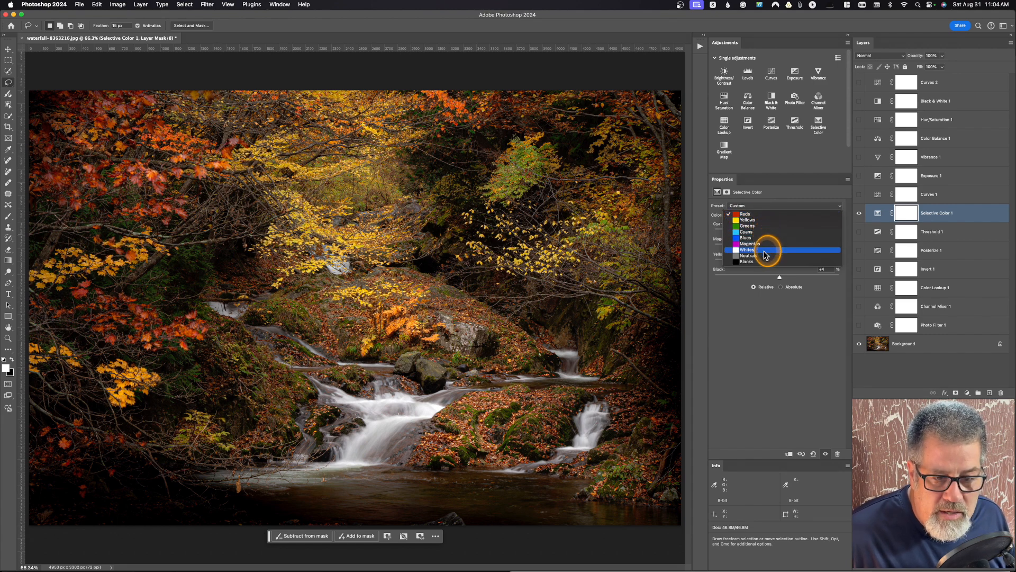
left_click(791, 194)
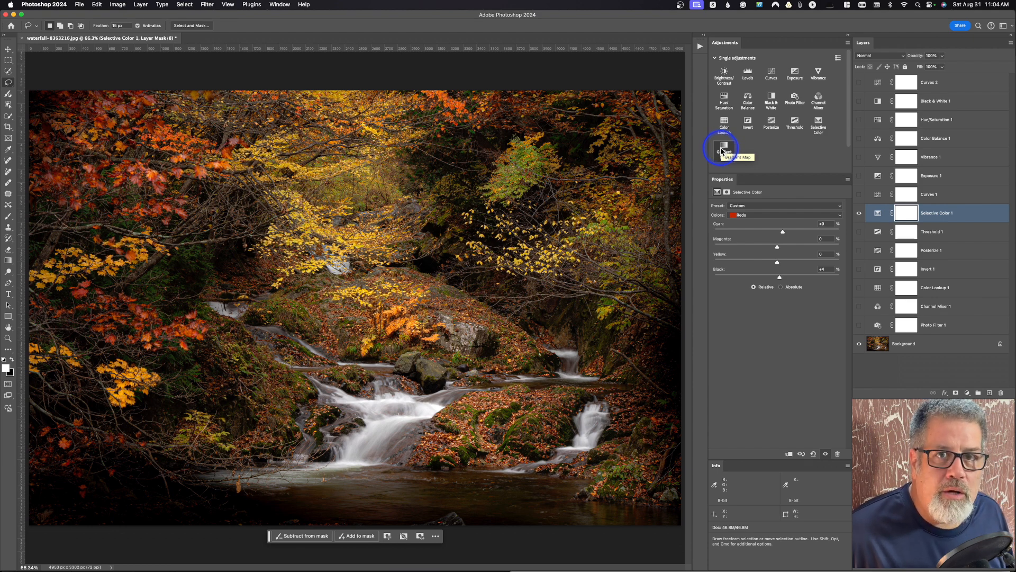
Add a Gradient Map adjustment layer and turn on Reverse.
left_click(720, 150)
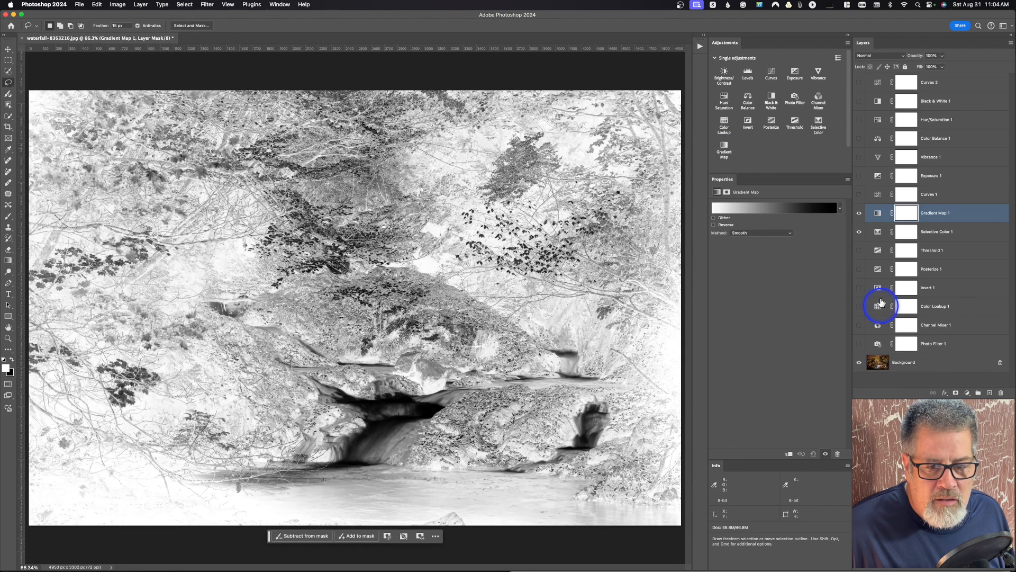
left_click(714, 224)
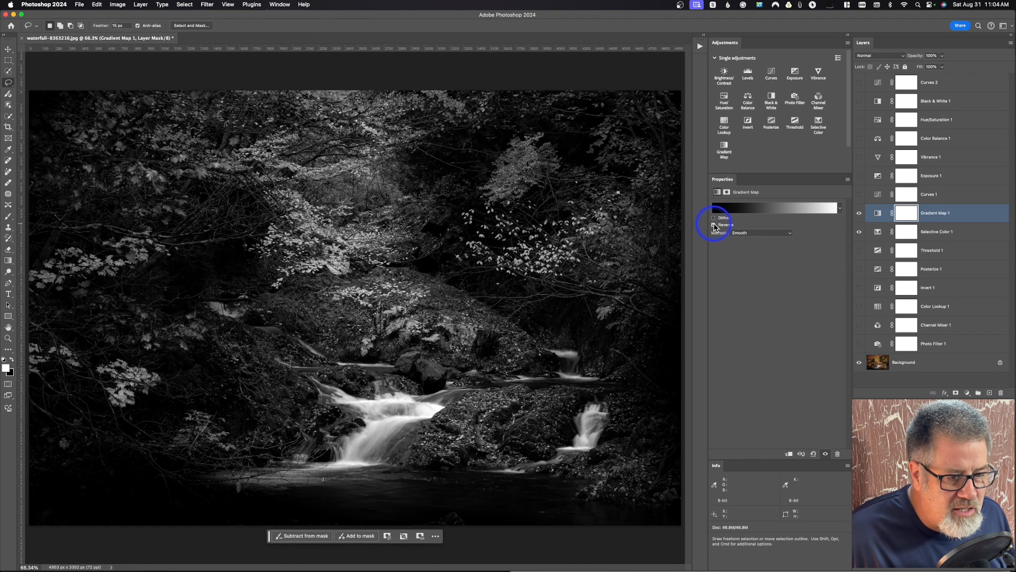
Change the gradient map to the Blue_12 preset from the Blues gradient group.
left_click(763, 207)
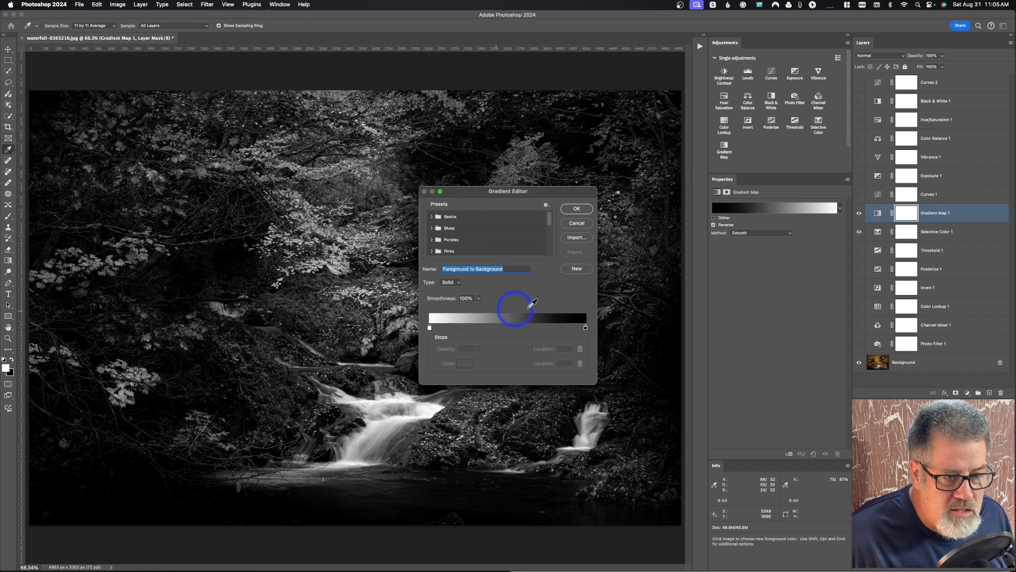
left_click(432, 228)
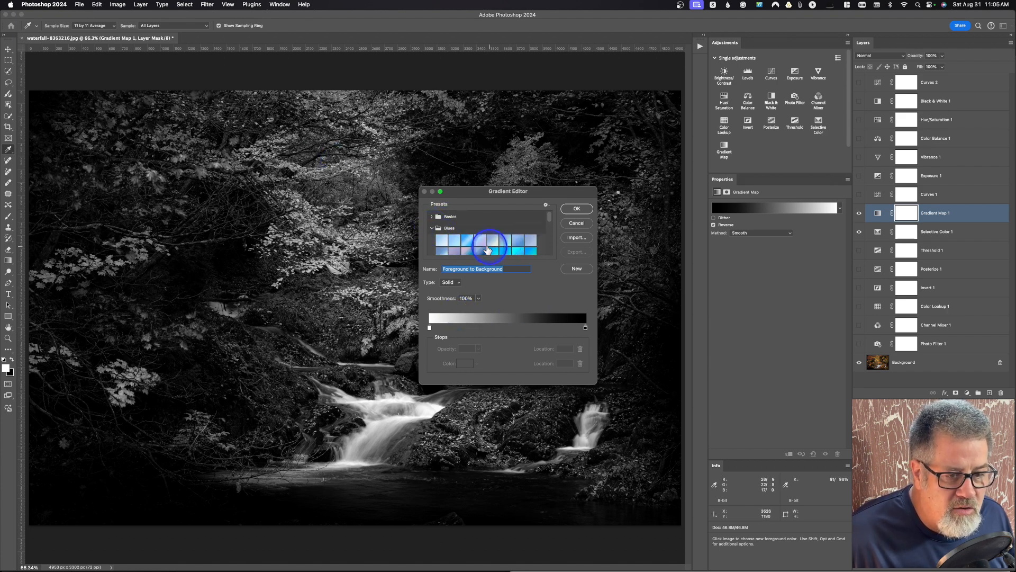
left_click_drag(550, 216, 553, 230)
left_click(485, 236)
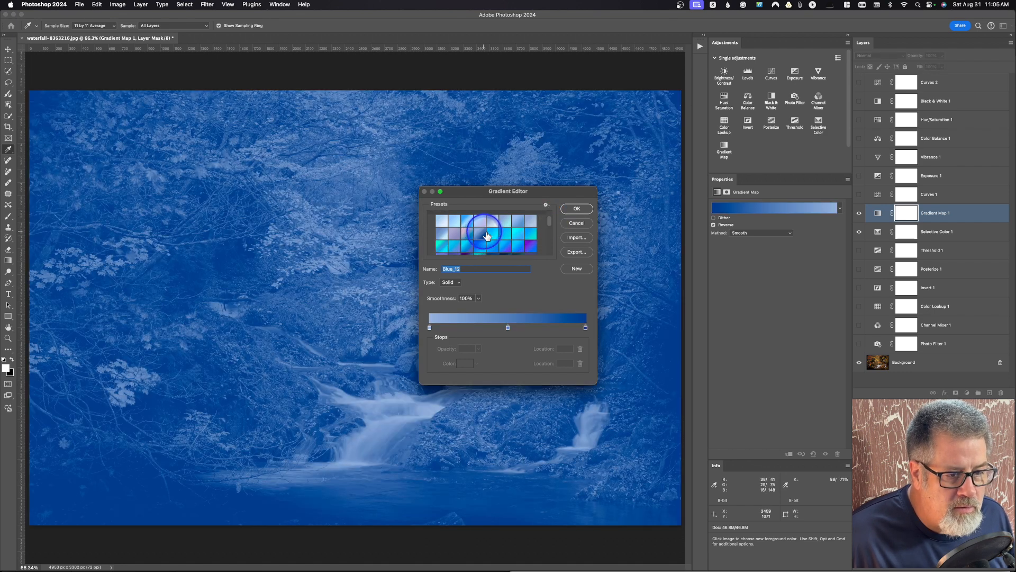
left_click(577, 208)
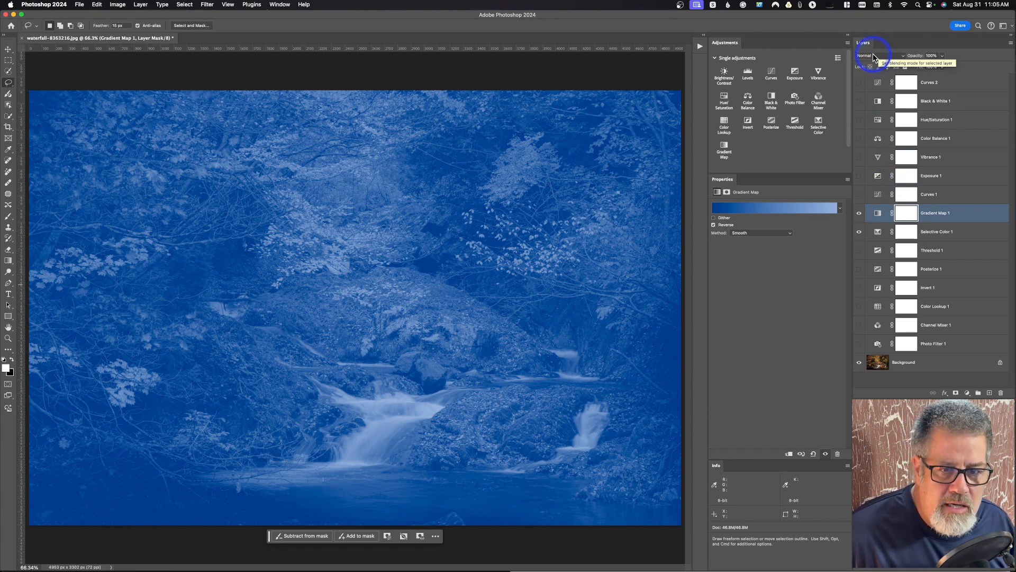
Set the Gradient Map layer's blend mode to Color and lower its opacity to about 51%.
left_click(873, 55)
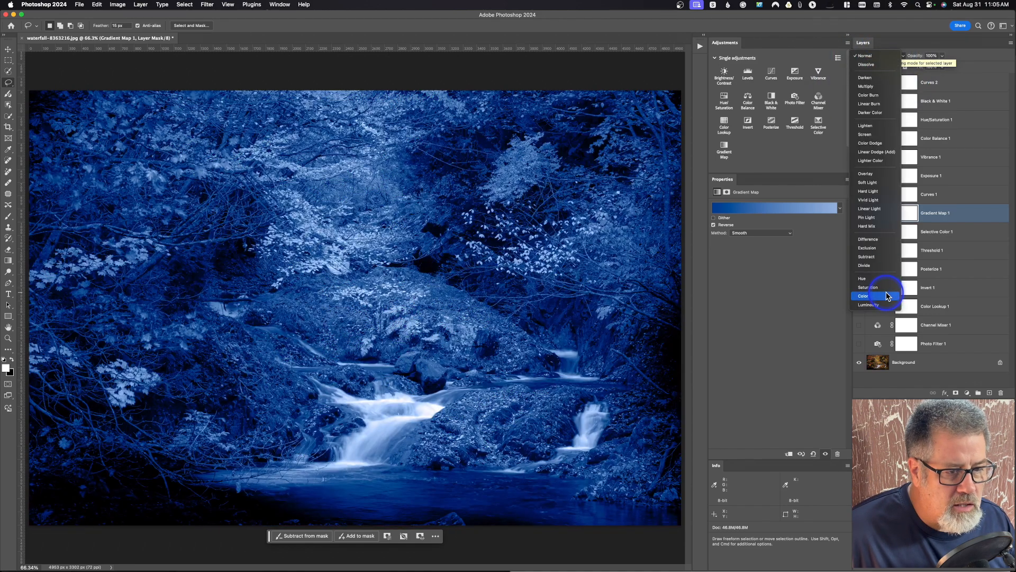
left_click(889, 296)
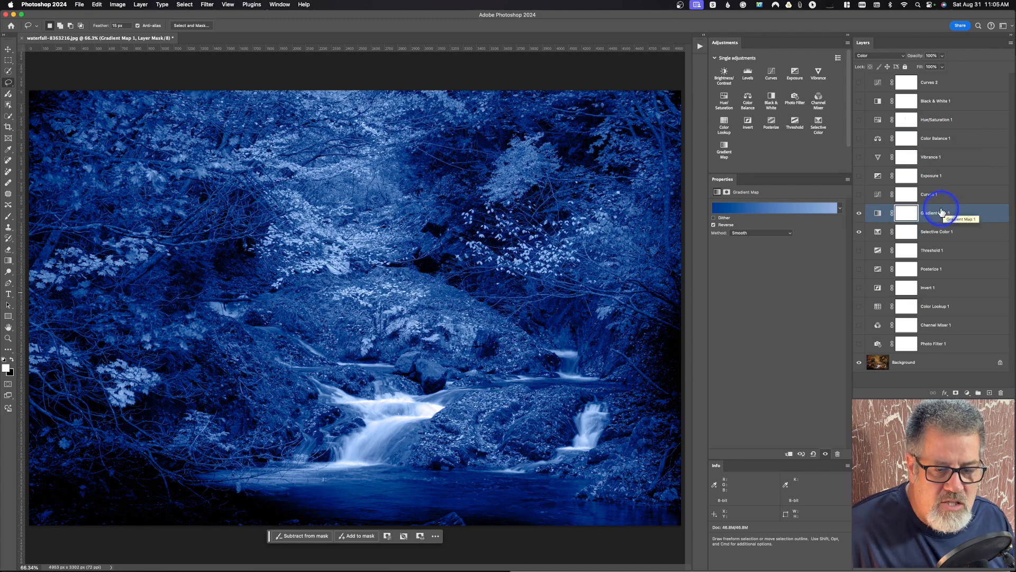
left_click(942, 57)
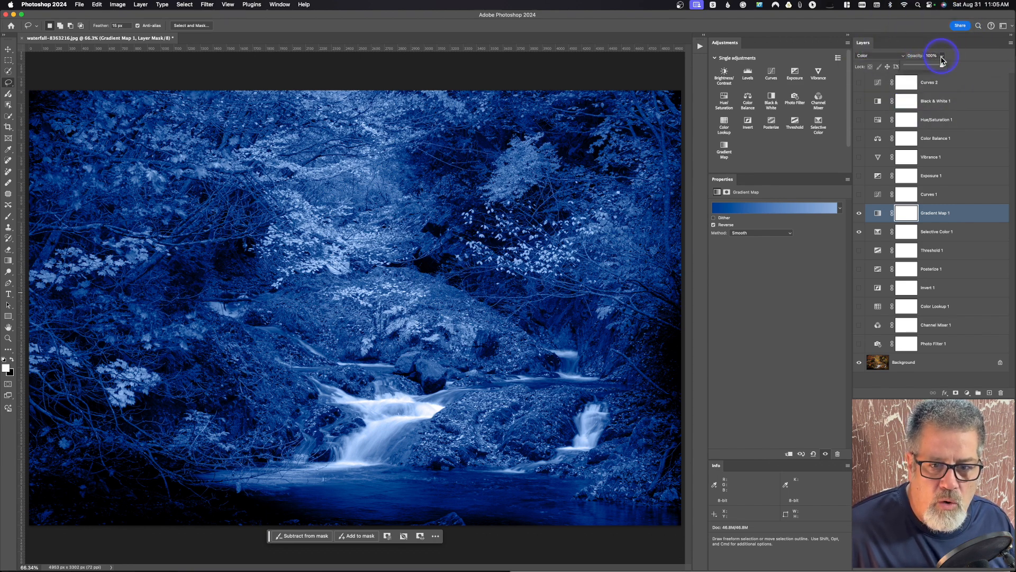
left_click_drag(941, 66, 925, 66)
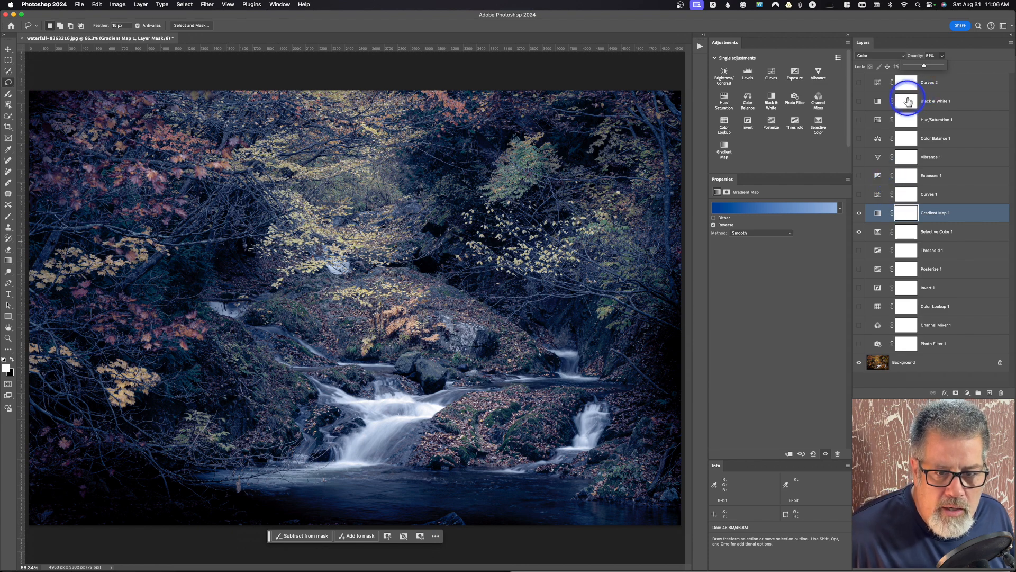
Make the Black & White adjustment layer visible and move it directly below the Gradient Map layer.
left_click(860, 101)
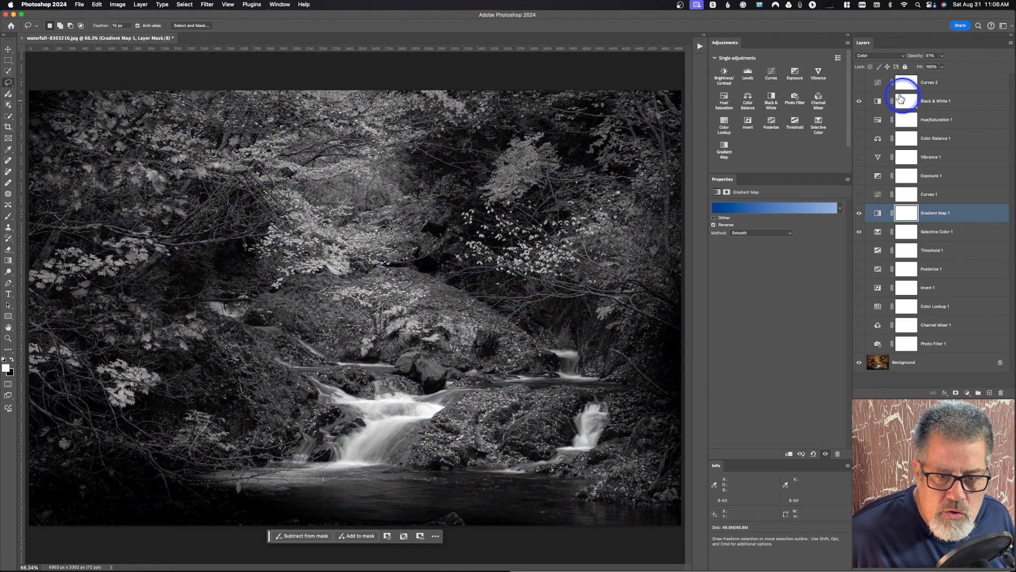
left_click_drag(889, 100, 905, 221)
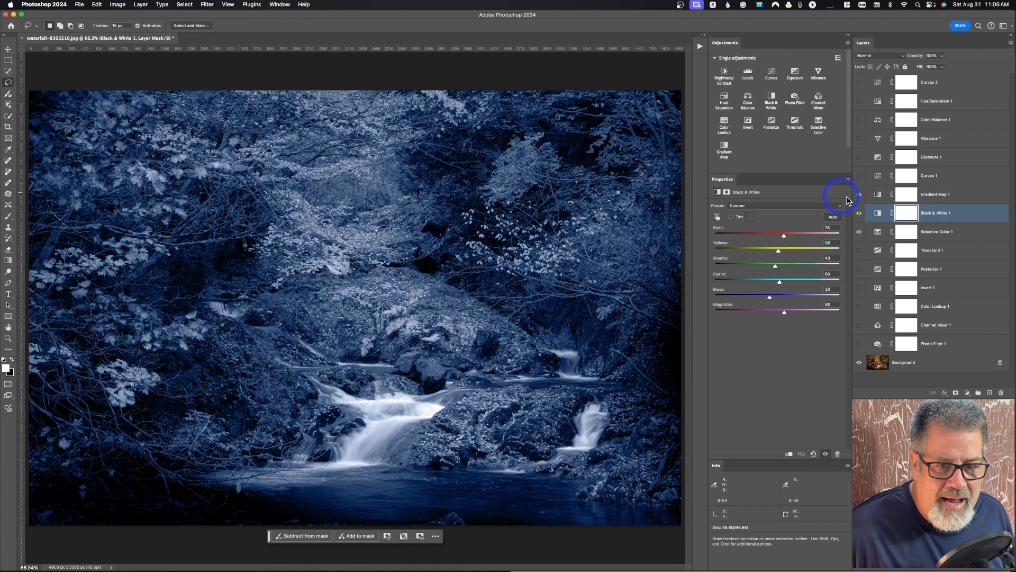
Lower the Gradient Map layer's opacity to about 32%.
left_click(894, 194)
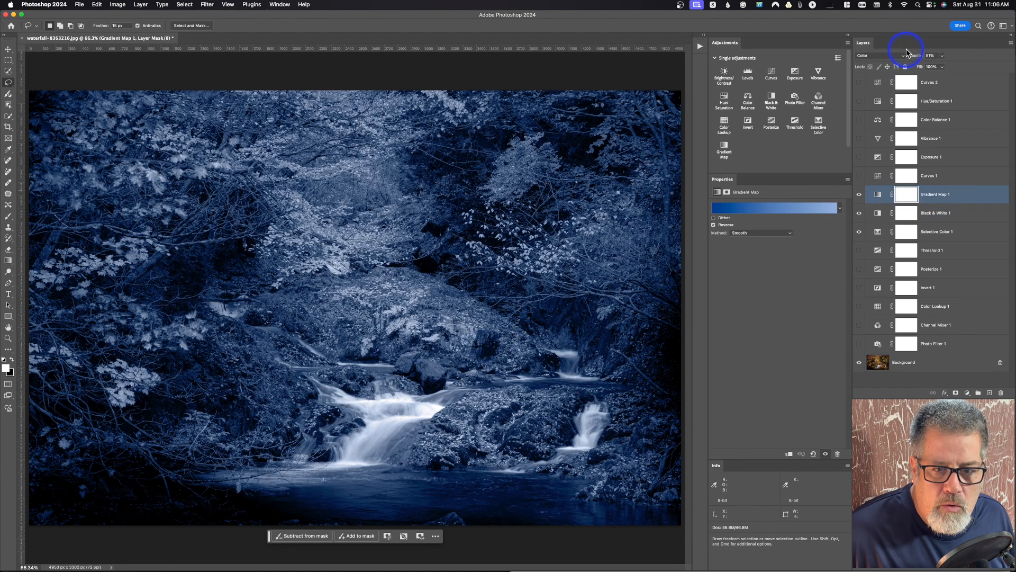
left_click(942, 56)
left_click_drag(940, 65, 935, 66)
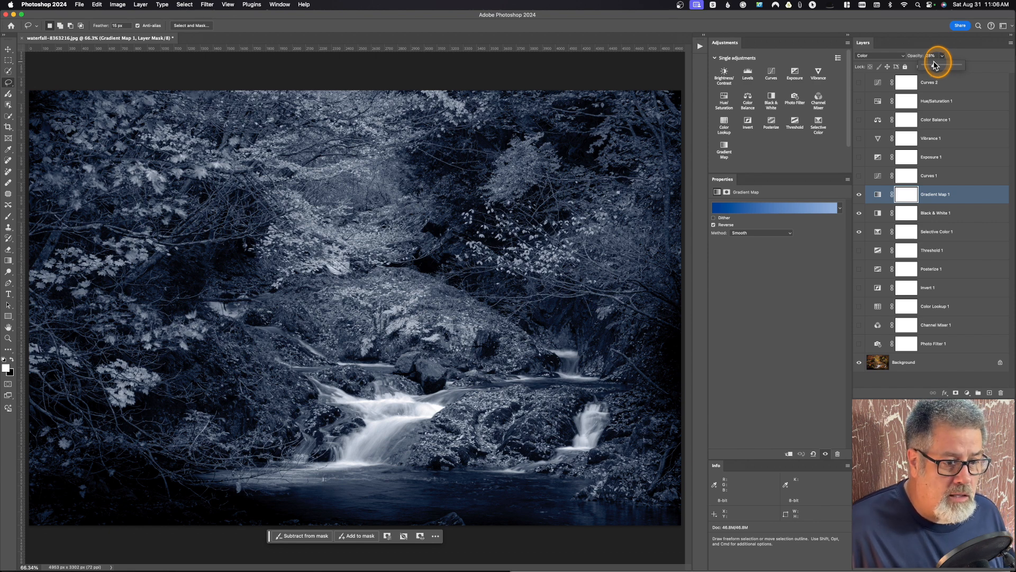
left_click_drag(935, 65, 935, 65)
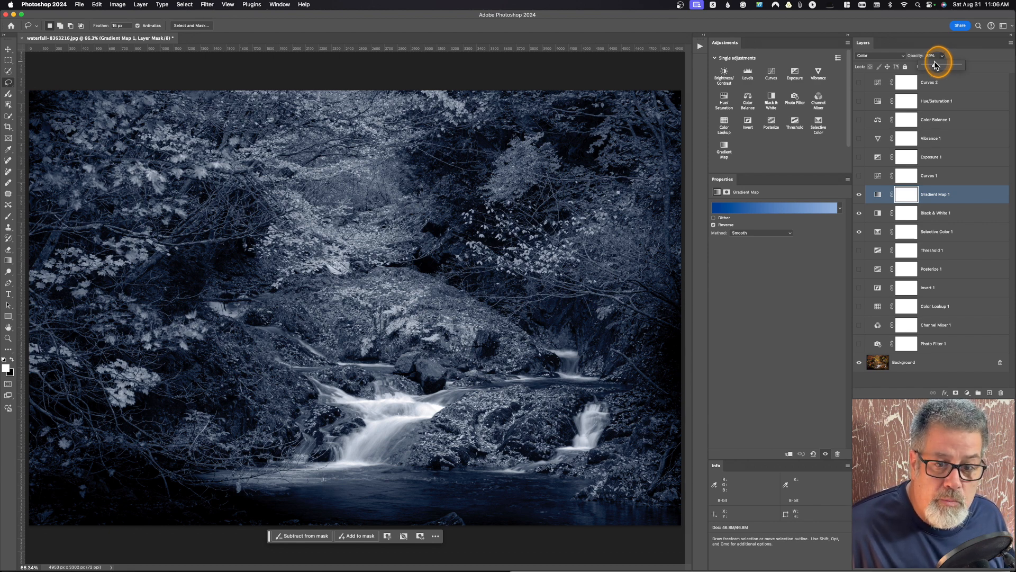
left_click_drag(935, 63, 936, 64)
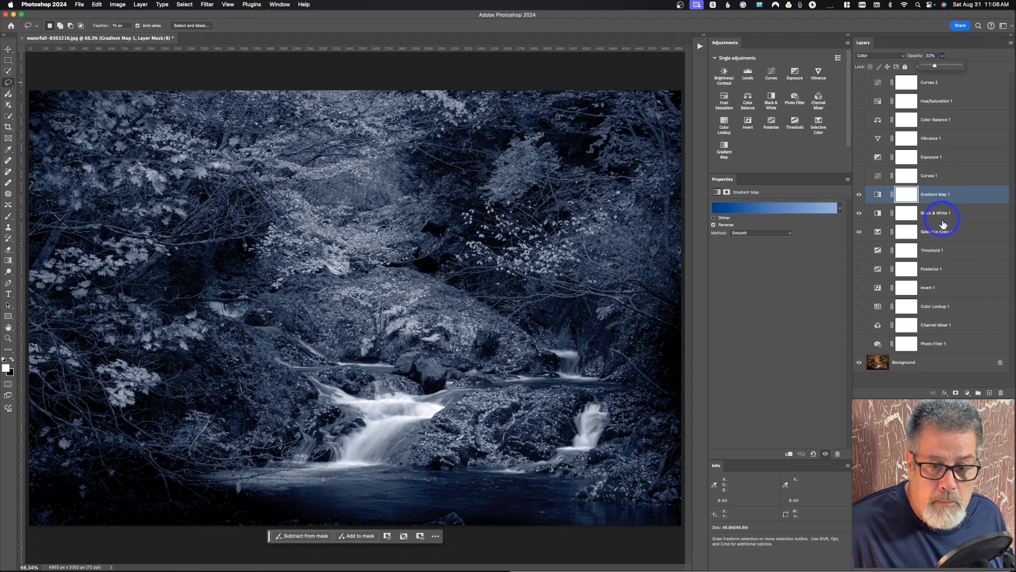